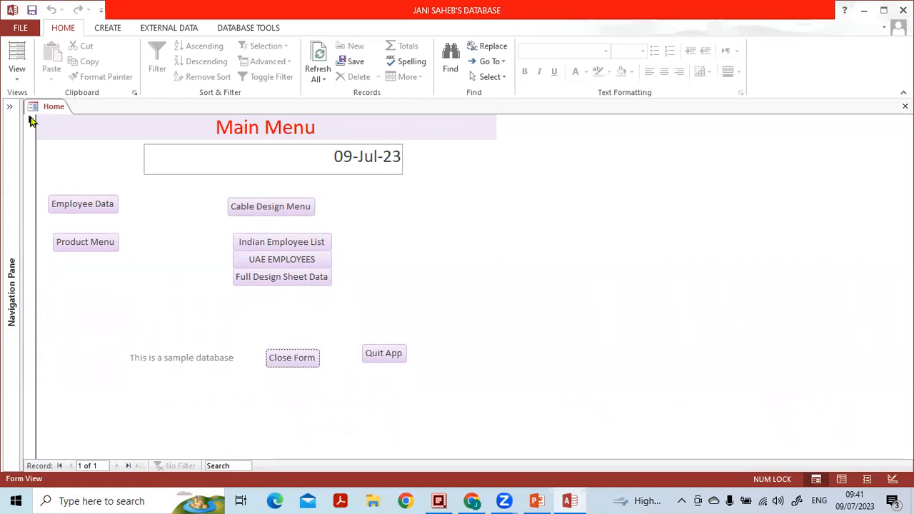
Step: Reveal the database objects and delete the report named qry-design data Query
click(10, 108)
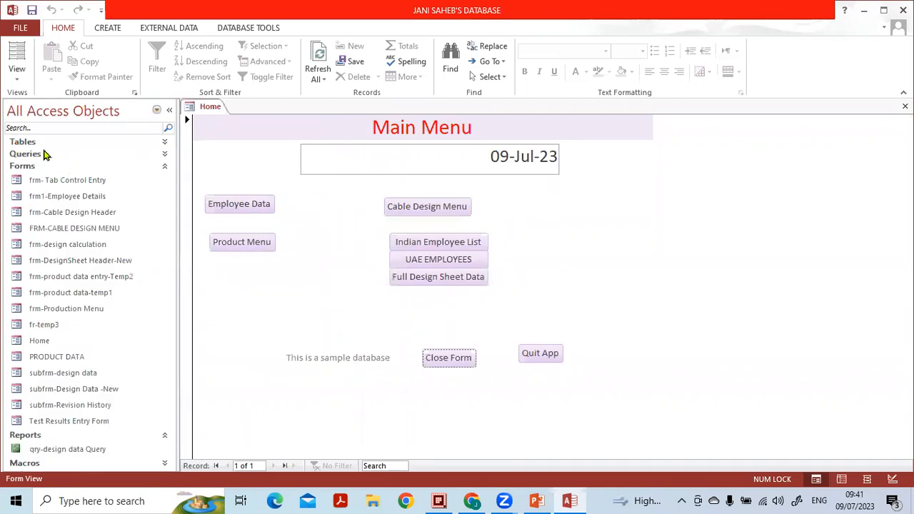
click(163, 169)
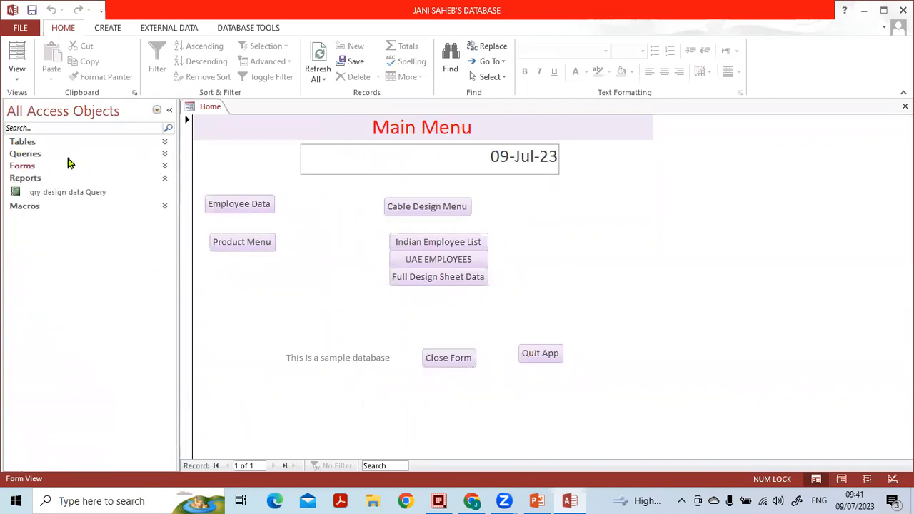
click(51, 194)
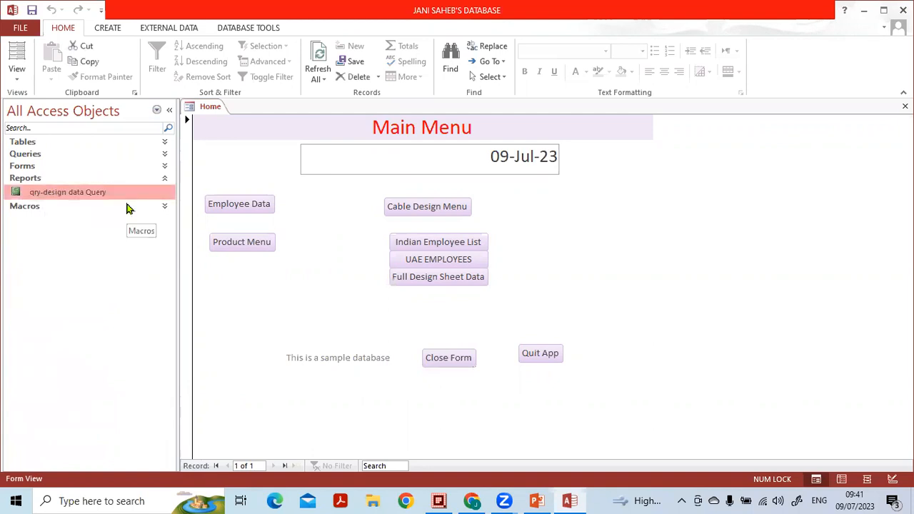
key(Delete)
click(429, 291)
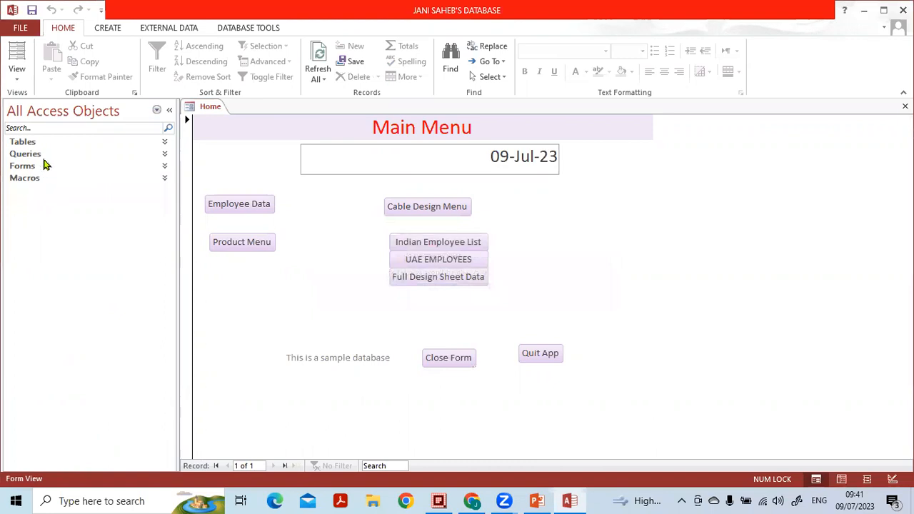
Step: Delete the employee data macro from the database
click(36, 180)
click(47, 193)
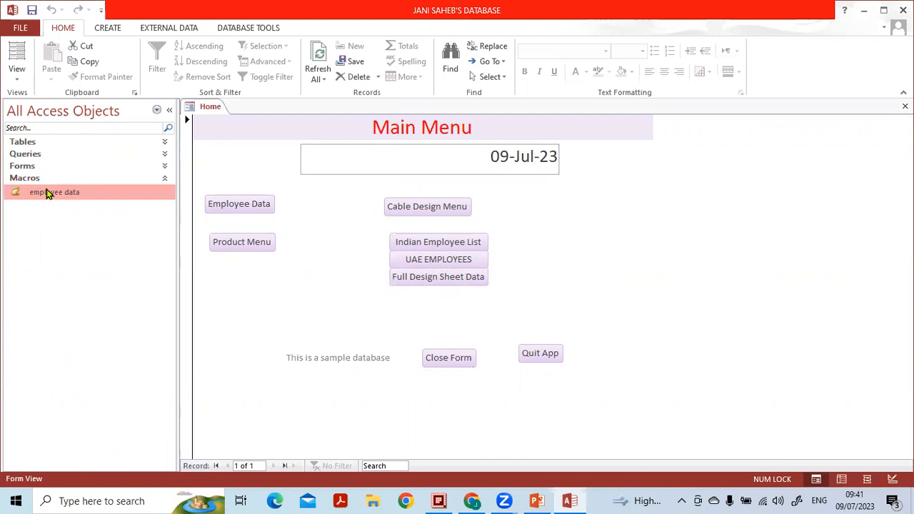
key(Delete)
click(405, 290)
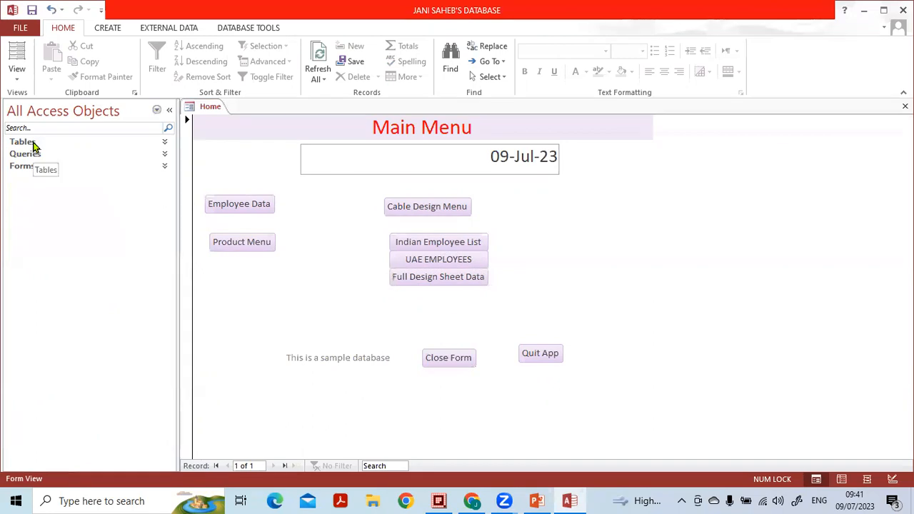
Step: List the tables and queries, then inspect the design of qry-employee details-India and close it
click(165, 145)
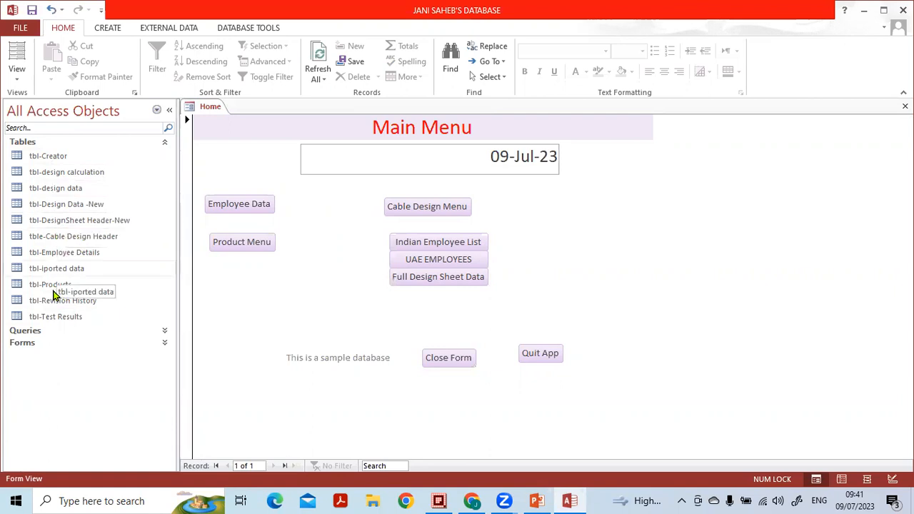
click(30, 331)
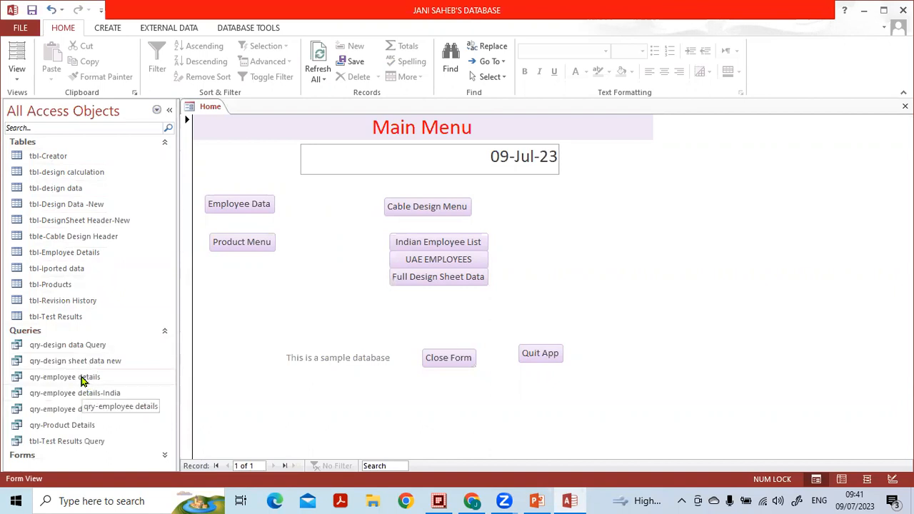
click(82, 380)
click(86, 395)
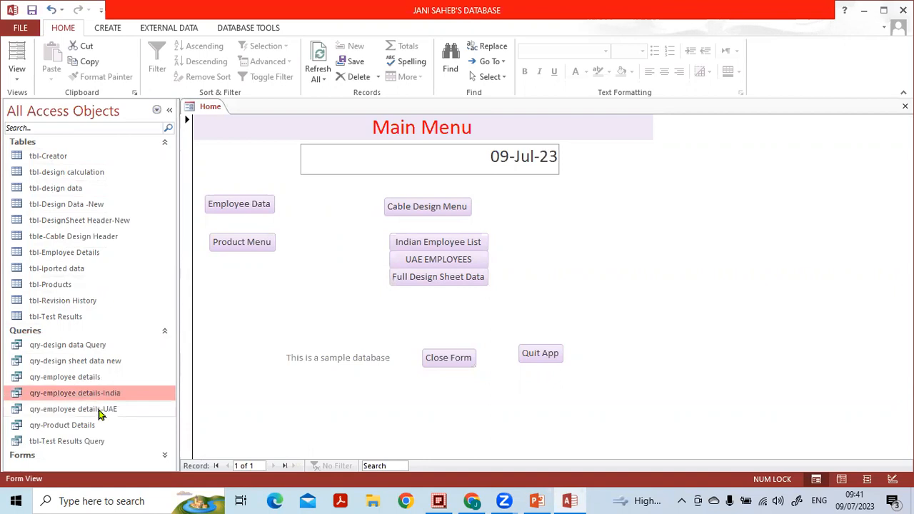
click(100, 412)
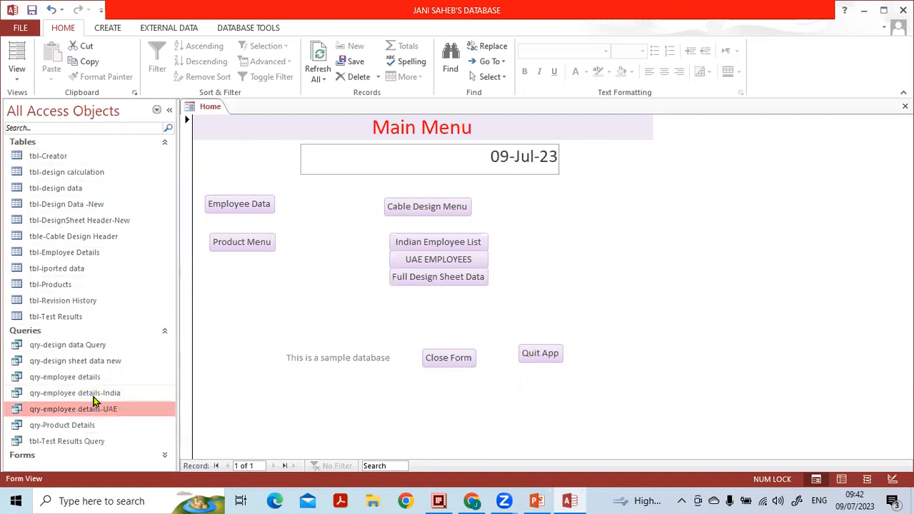
click(95, 399)
right_click(95, 400)
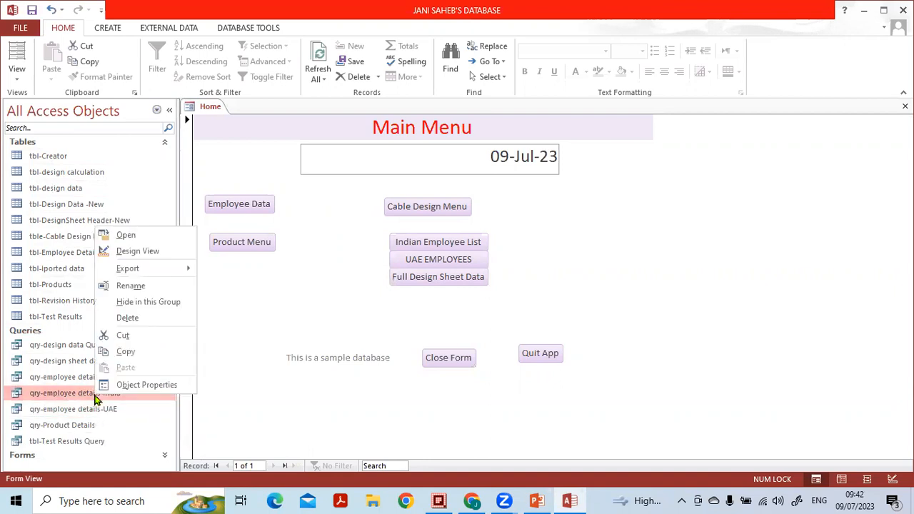
click(143, 249)
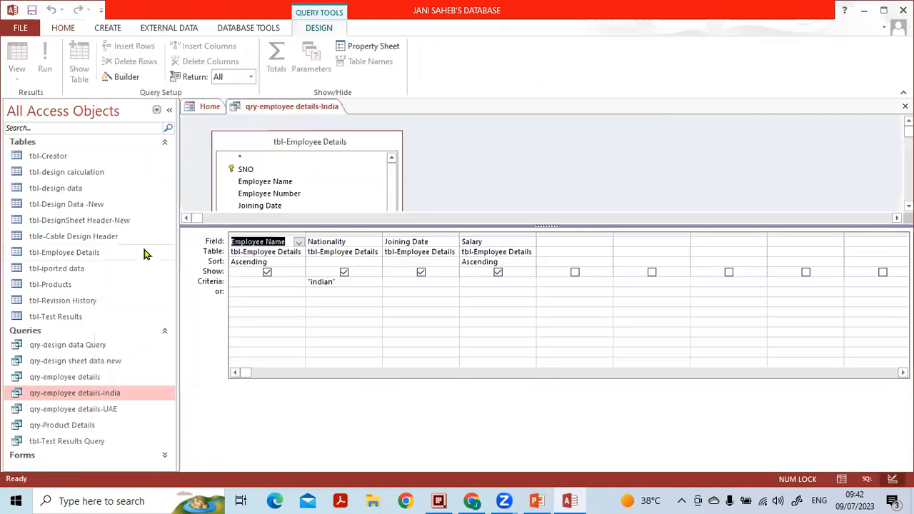
click(905, 105)
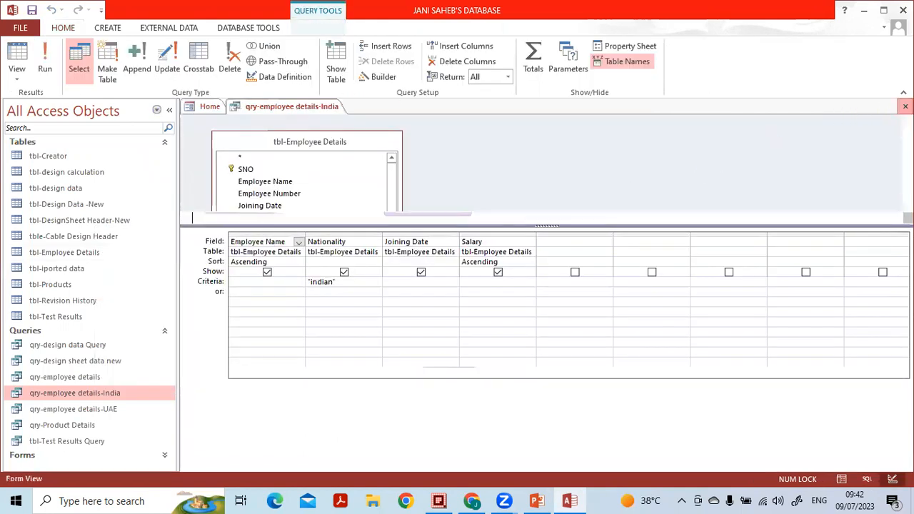
Step: Inspect the design of the qry-Product Details query and close it
click(95, 426)
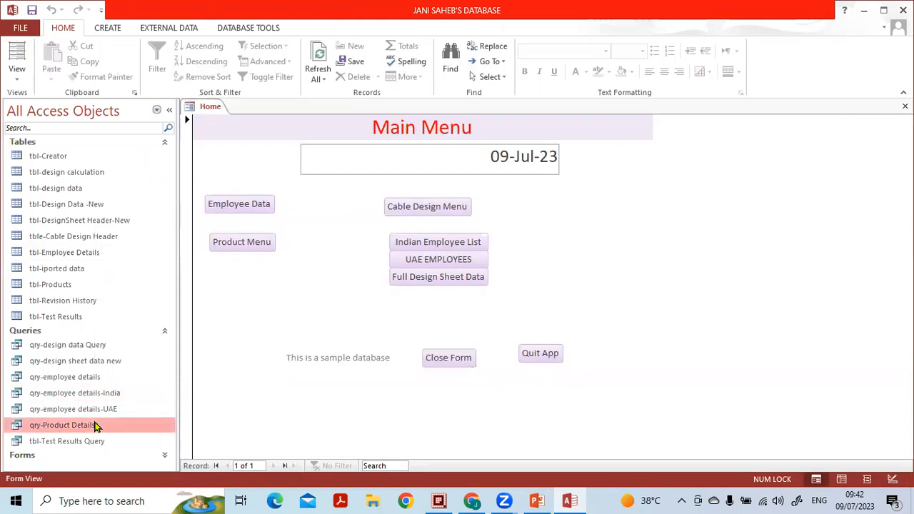
right_click(95, 426)
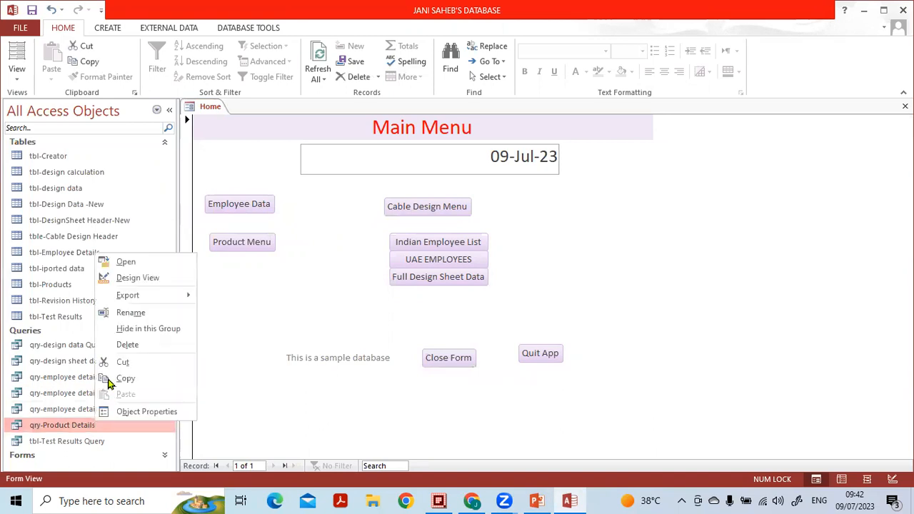
click(138, 279)
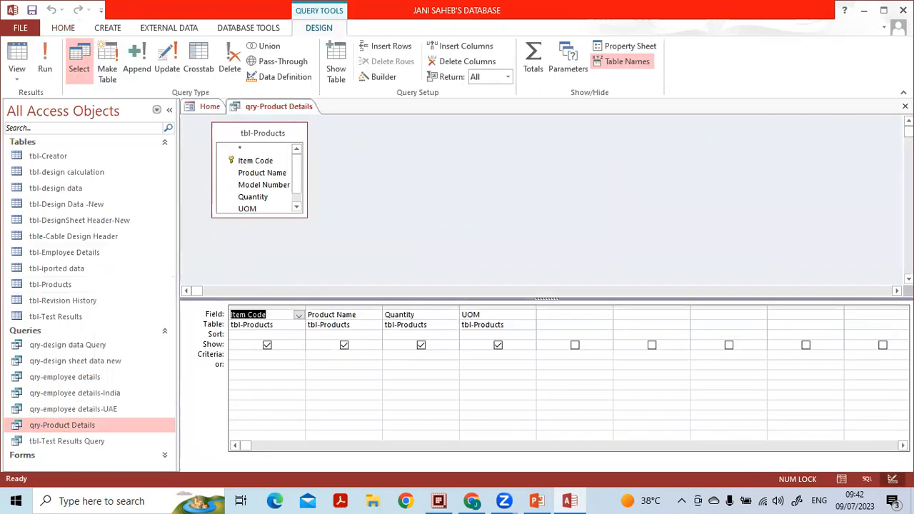
click(905, 105)
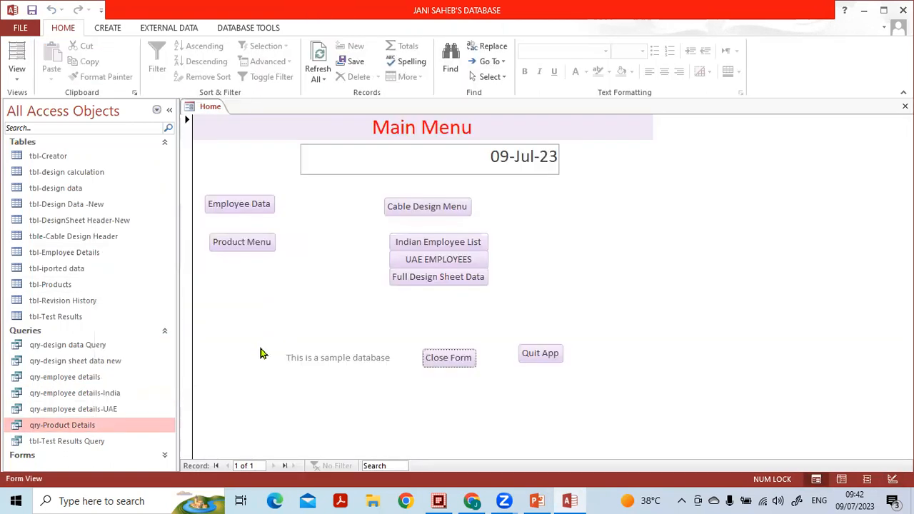
Step: Inspect the fields and criteria in the design of tbl-Test Results Query and close it
click(99, 441)
right_click(99, 440)
click(143, 293)
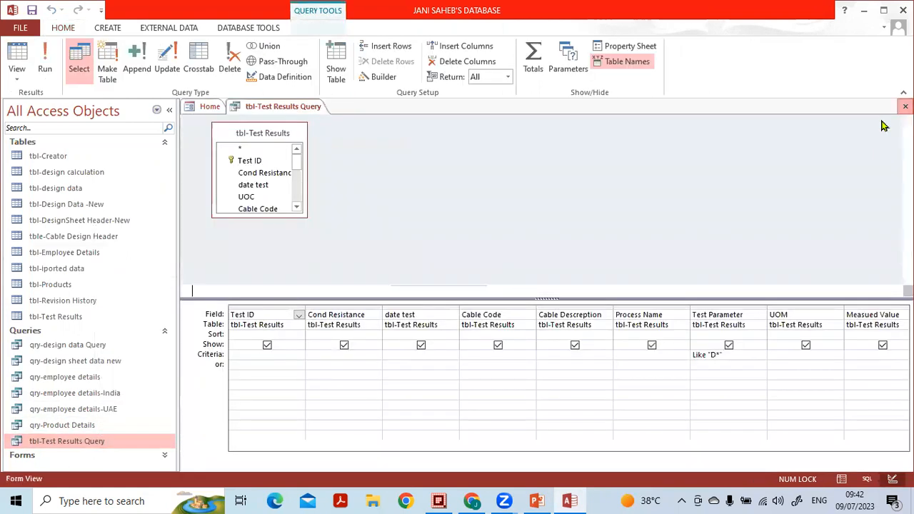
click(905, 106)
Step: Inspect the fields and criteria in the design of qry-design data Query and close it
click(107, 346)
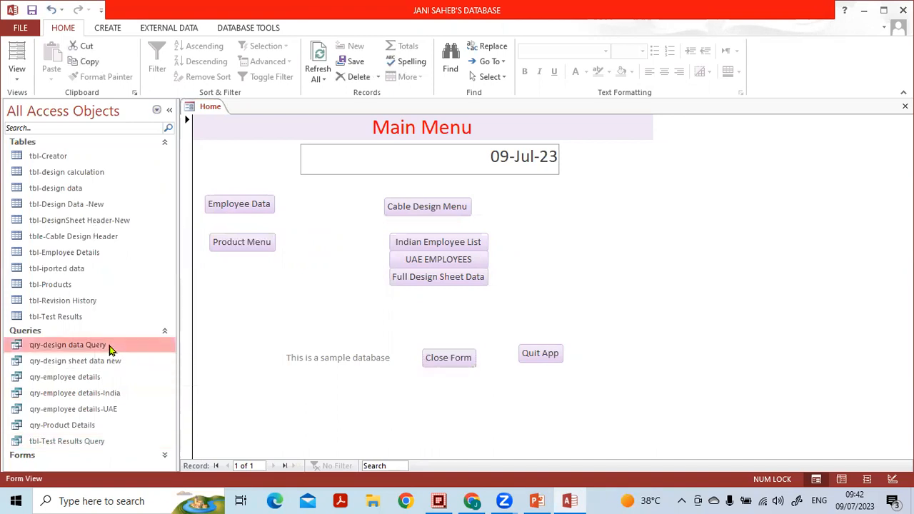
right_click(110, 346)
click(143, 201)
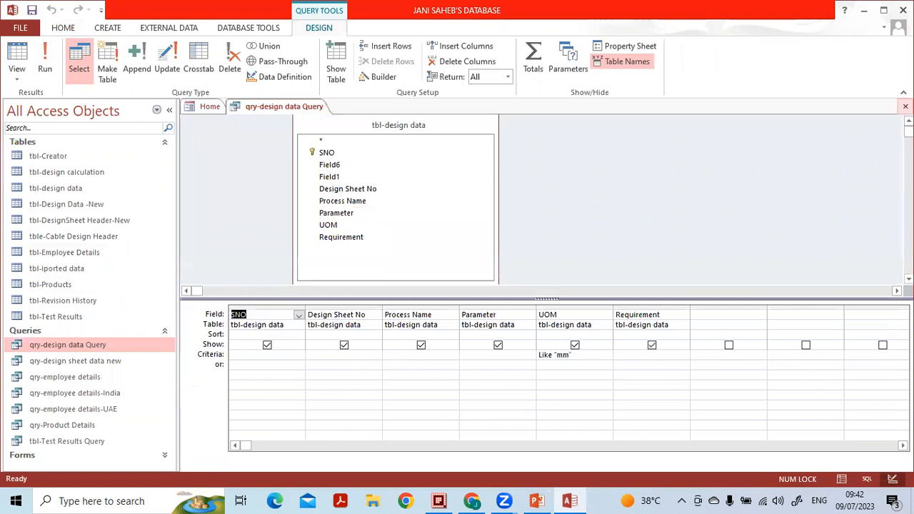
click(905, 106)
Step: Examine the table joins in the design of qry-design sheet data new, spacing the tables apart, and close it without saving
click(123, 360)
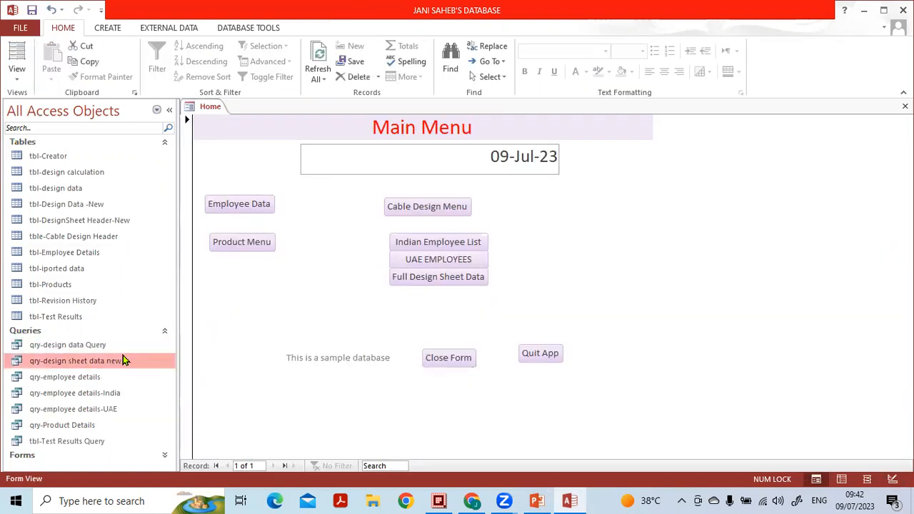
right_click(122, 361)
click(171, 212)
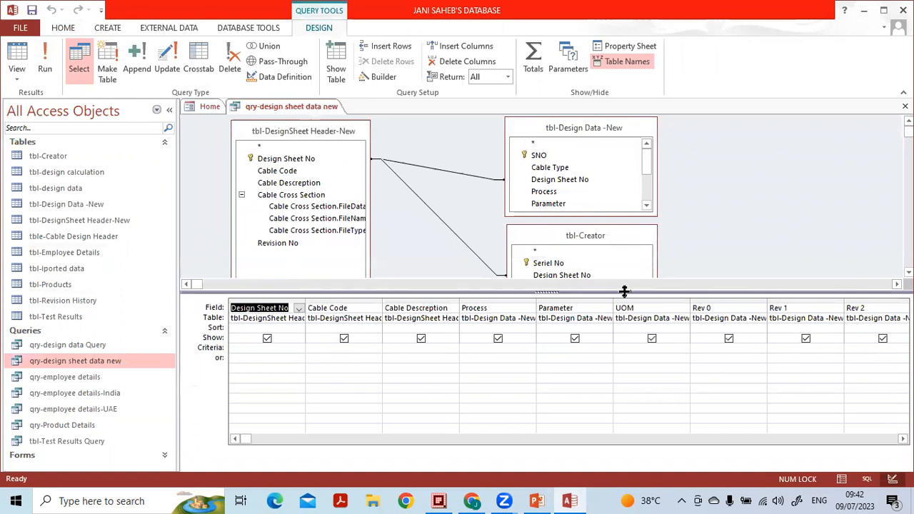
drag(624, 291, 614, 364)
click(341, 136)
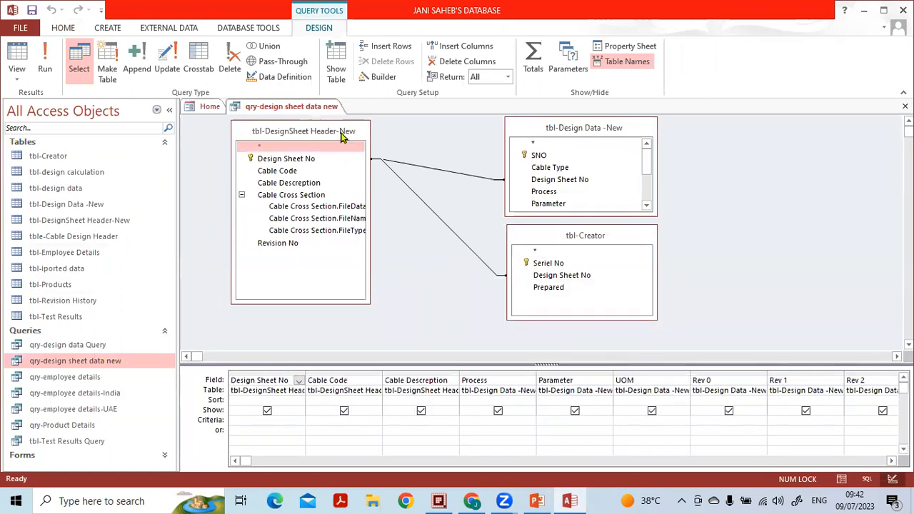
drag(342, 136, 347, 176)
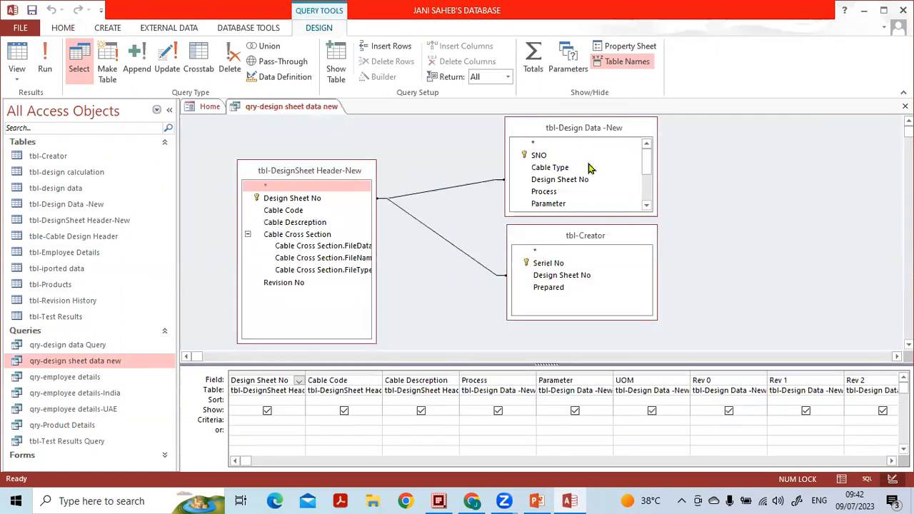
click(615, 243)
drag(615, 243, 617, 268)
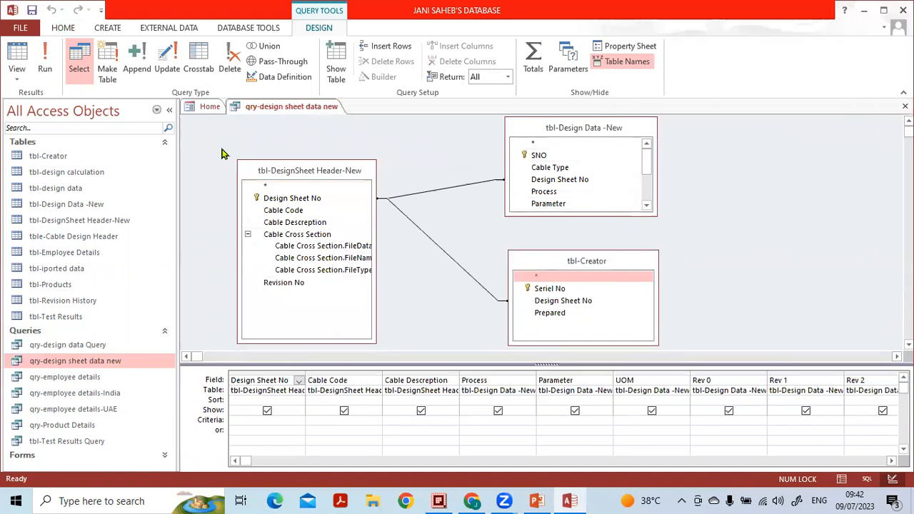
click(68, 174)
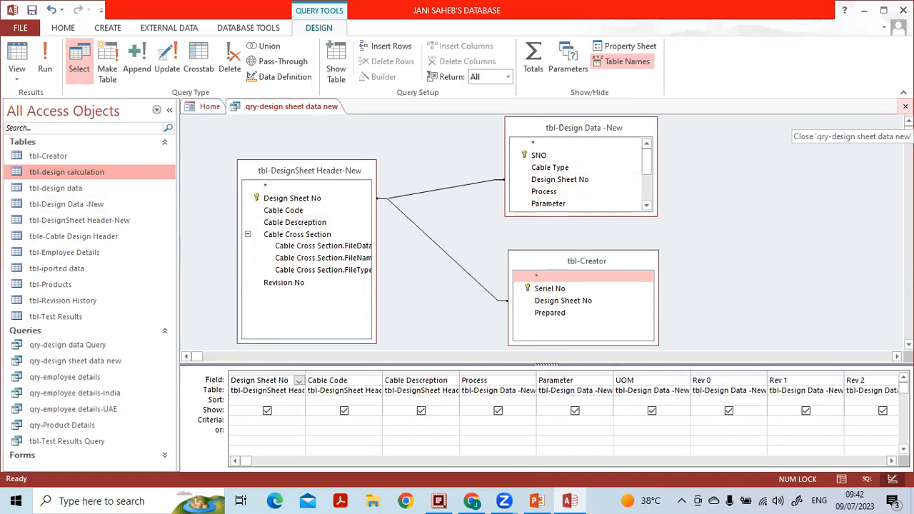
click(905, 106)
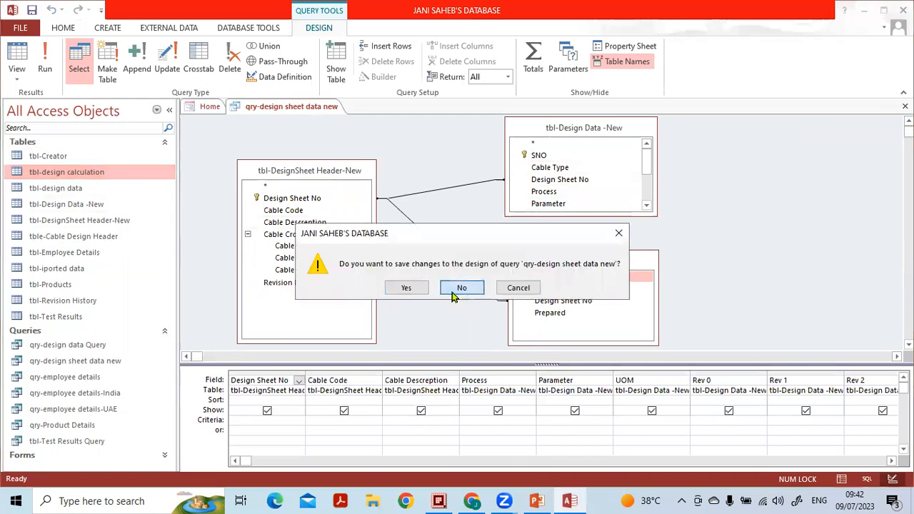
click(461, 288)
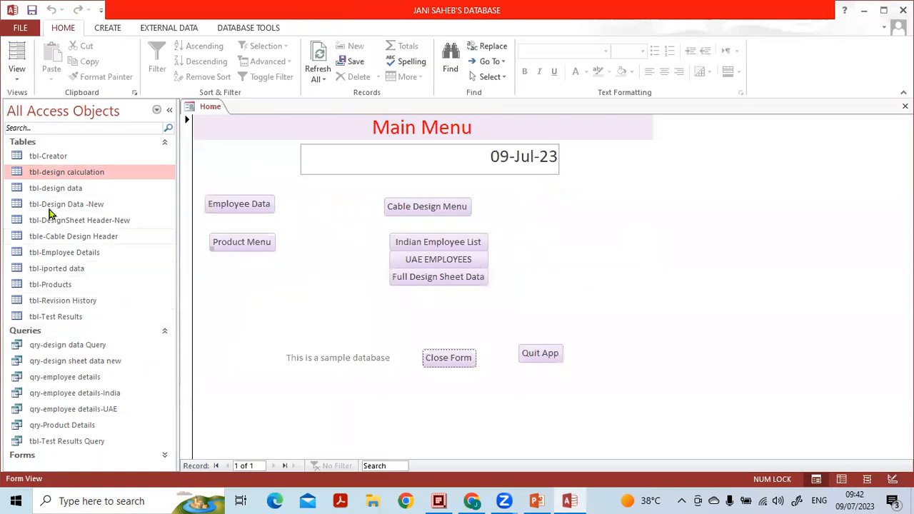
Step: Collapse the table list, select qry-design sheet data new and create a blank report
click(164, 142)
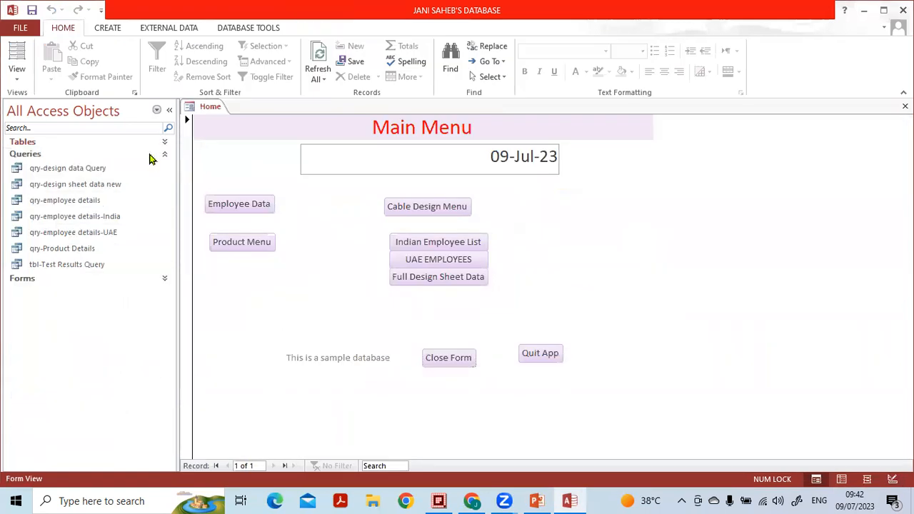
click(93, 186)
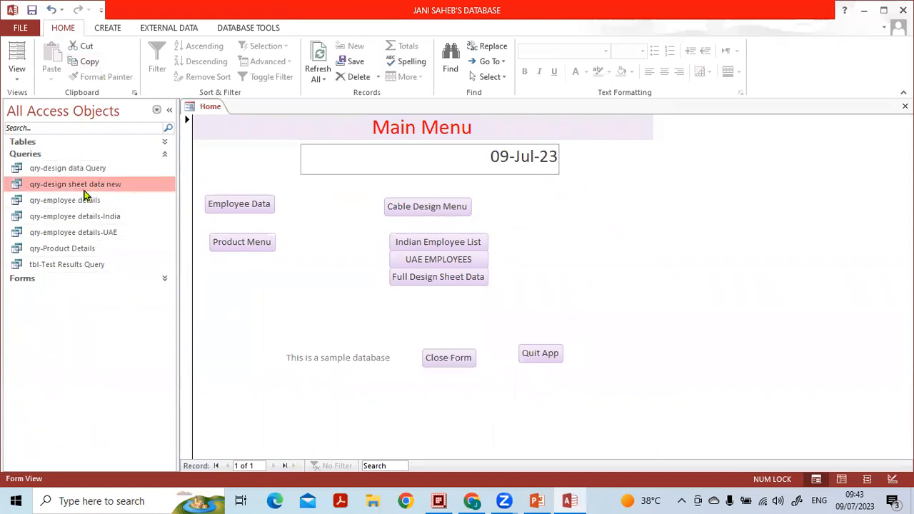
click(108, 28)
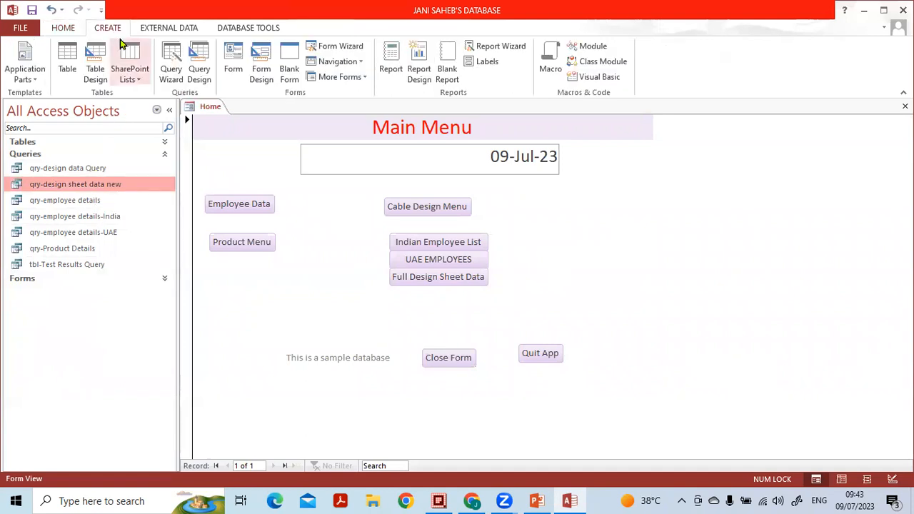
click(445, 80)
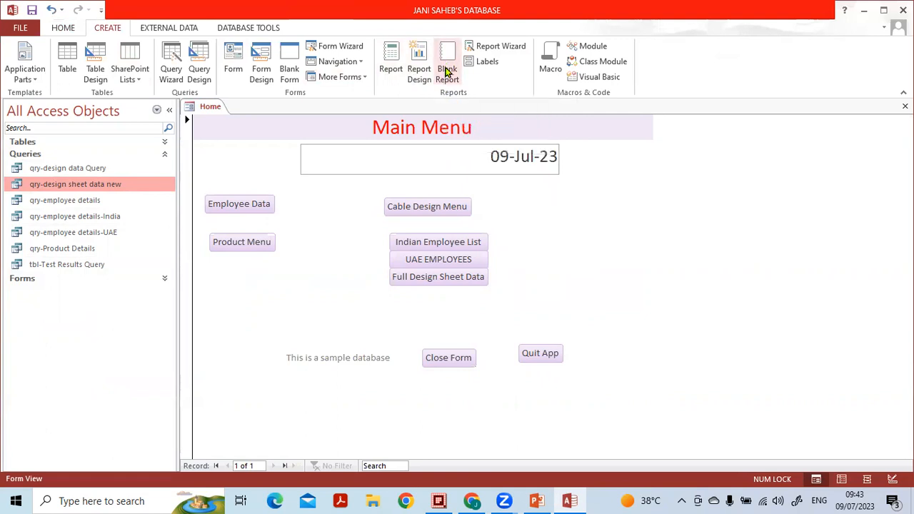
click(448, 66)
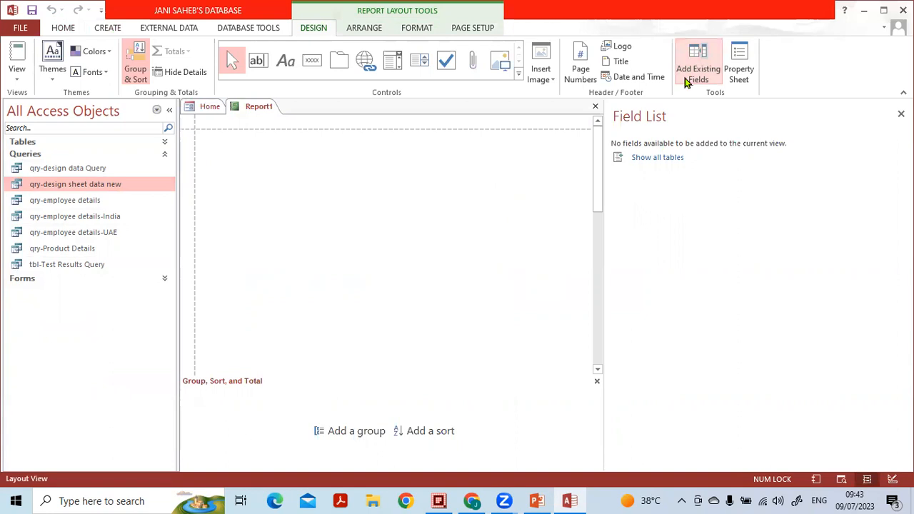
Step: List all tables' fields, expand tbl-design data and add its Design Sheet No field to the blank report
click(660, 164)
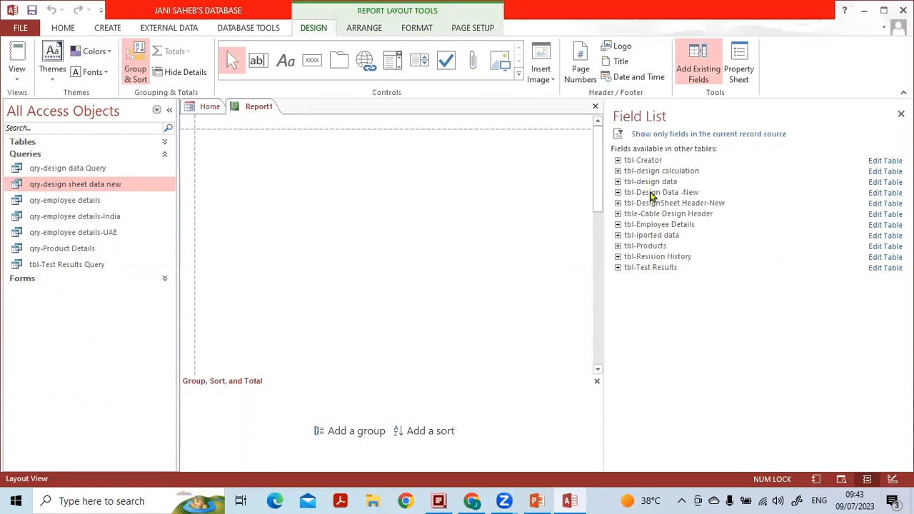
click(652, 182)
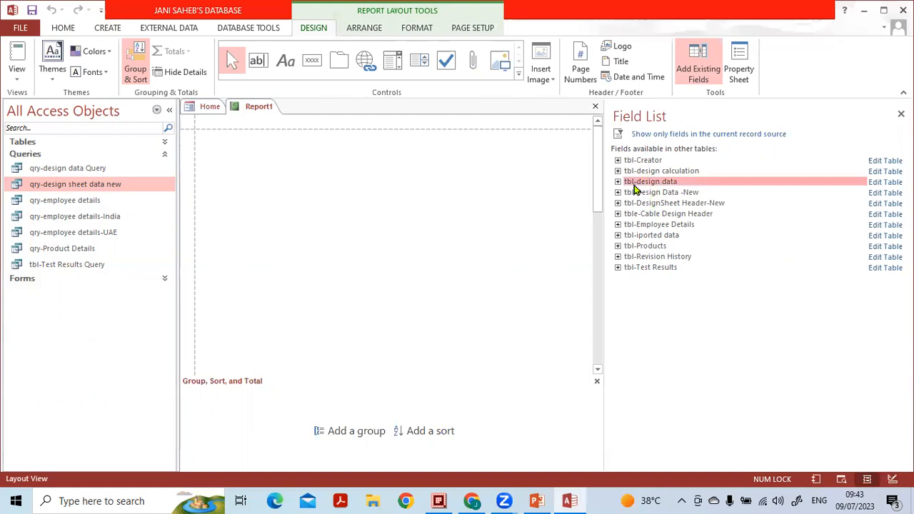
click(618, 183)
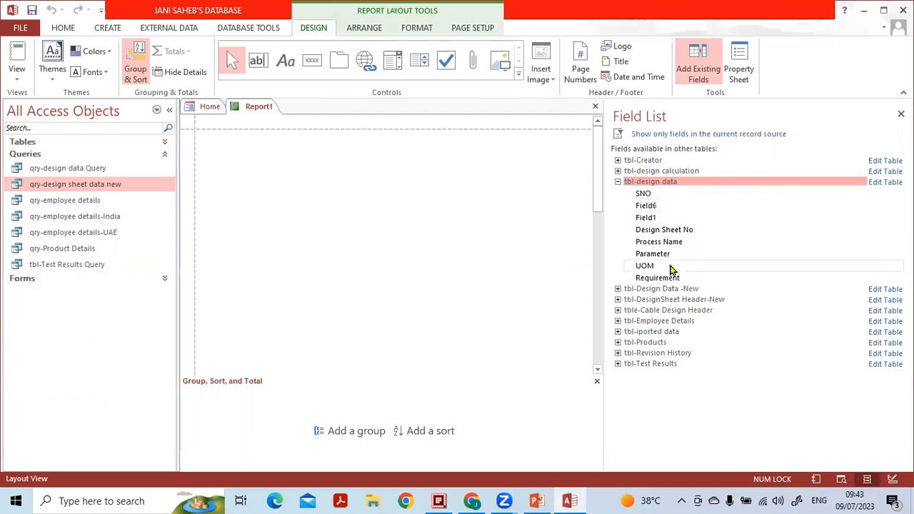
click(664, 234)
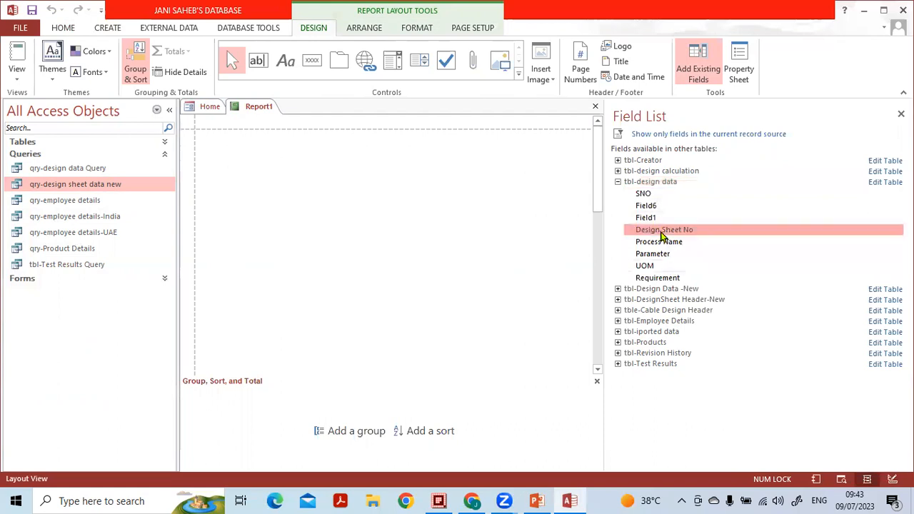
drag(678, 237, 244, 171)
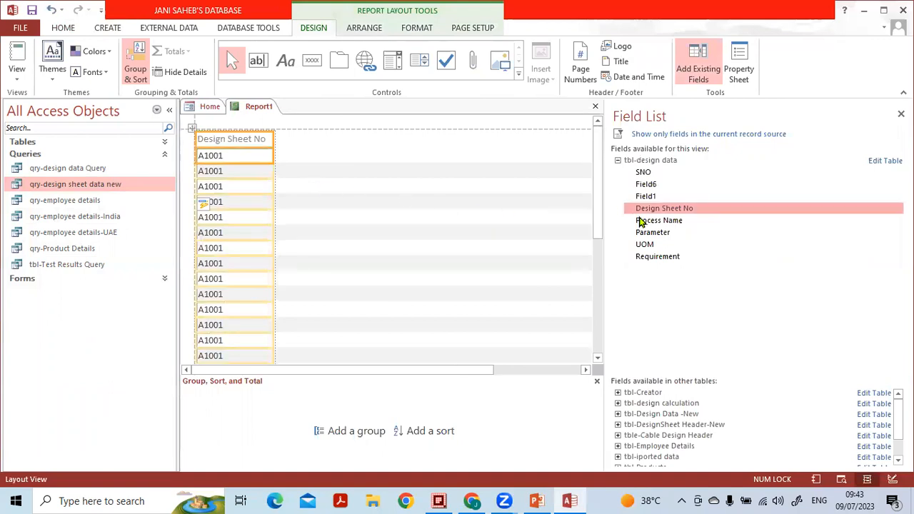
Step: Add Process Name, Parameter, UOM and Requirement as further columns of the report and close the field list
mouse_move(640, 221)
mouse_down()
mouse_move(350, 167)
mouse_move(327, 149)
mouse_up()
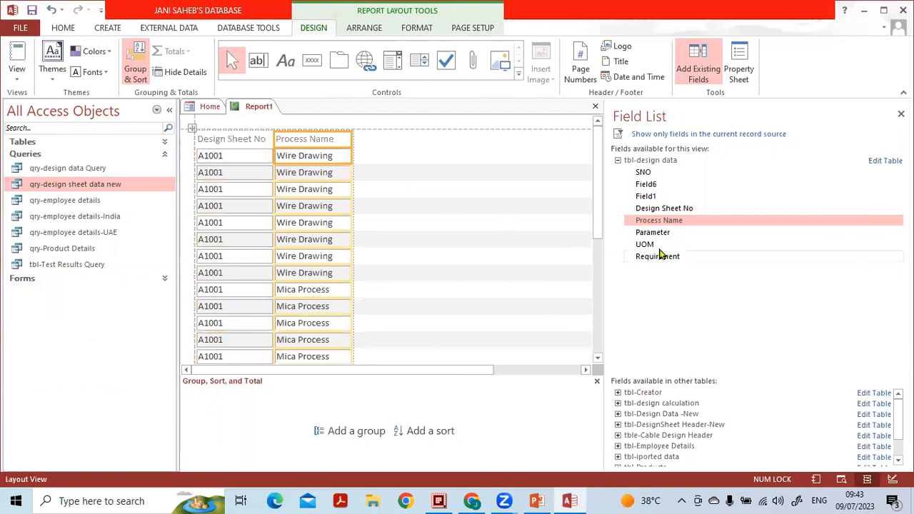
drag(655, 232, 417, 151)
drag(645, 245, 471, 143)
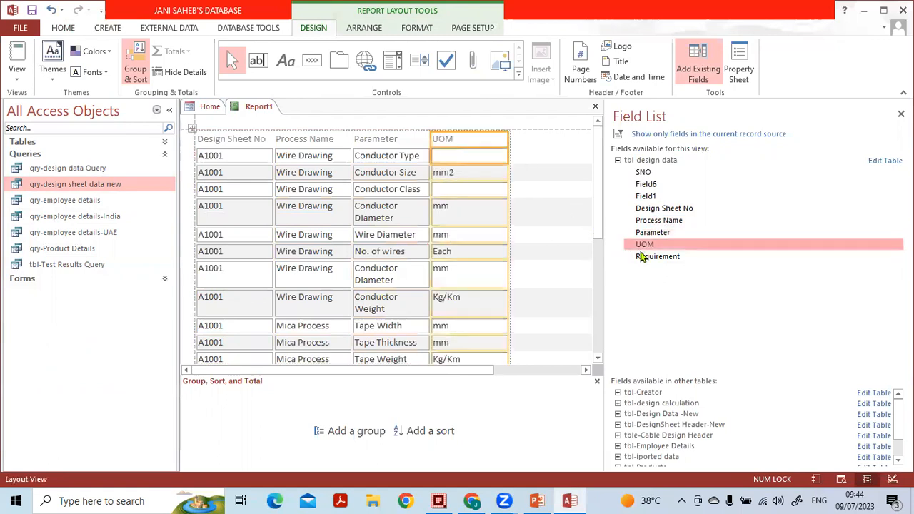
drag(647, 258, 526, 140)
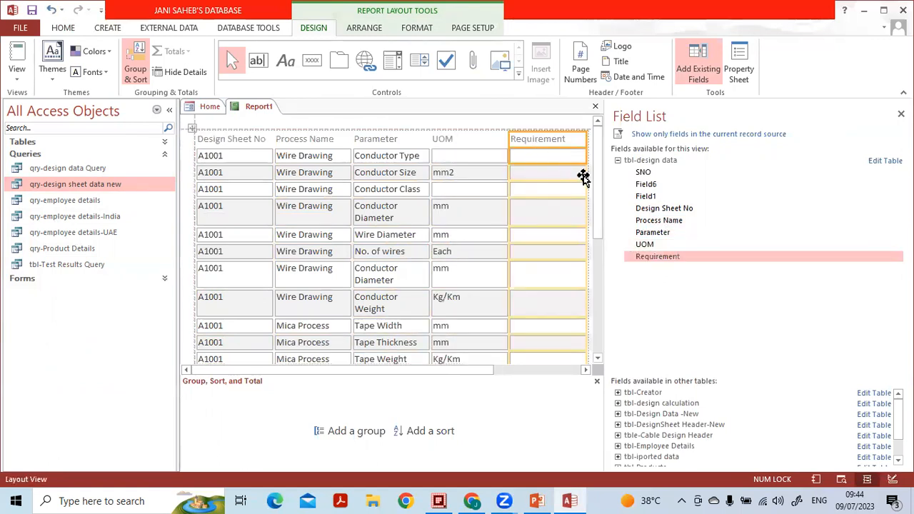
click(900, 113)
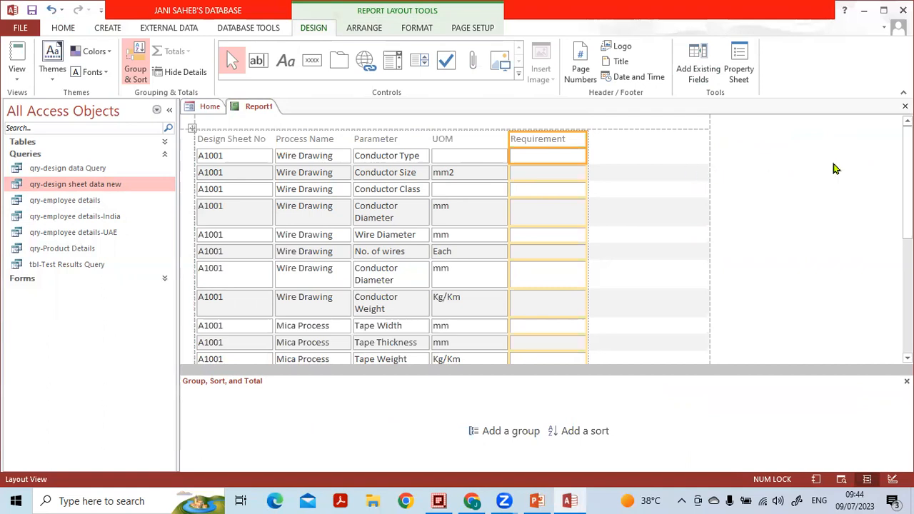
Step: Close the report, saving it as "rpt-design from blank report"
click(905, 106)
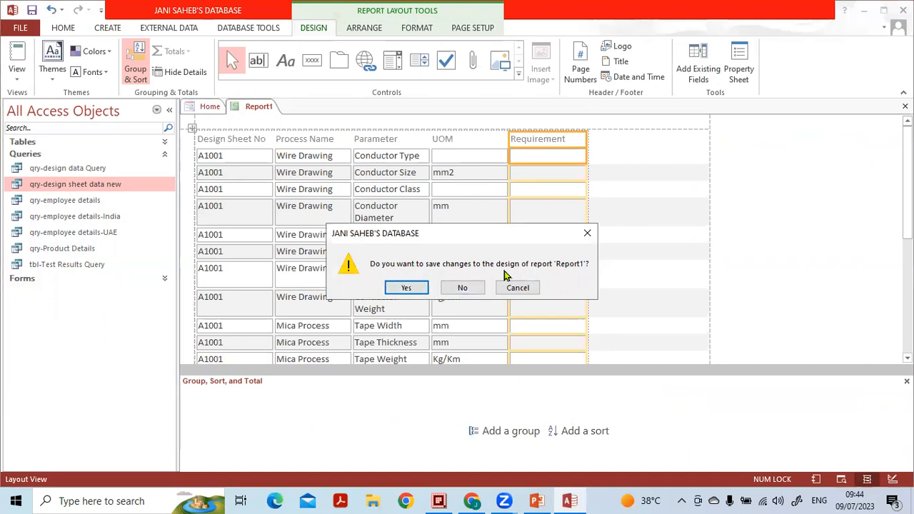
click(406, 288)
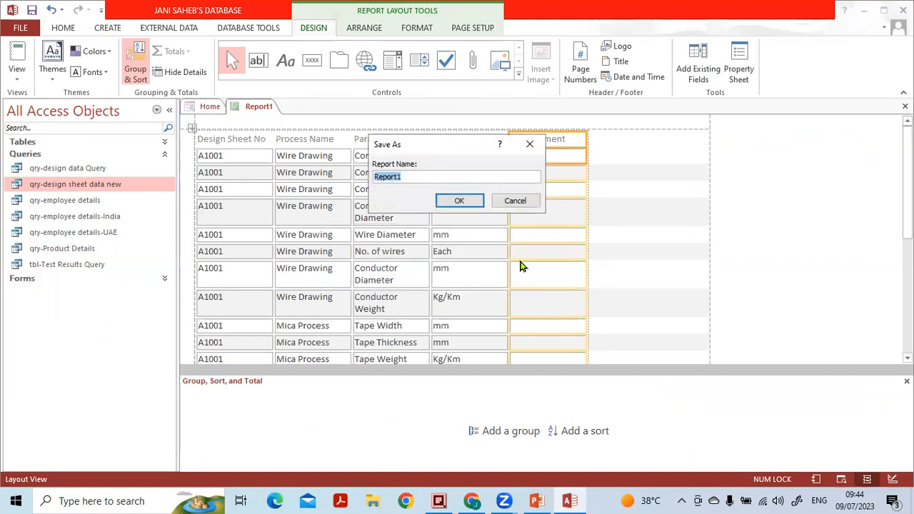
text(rpt-design from blan)
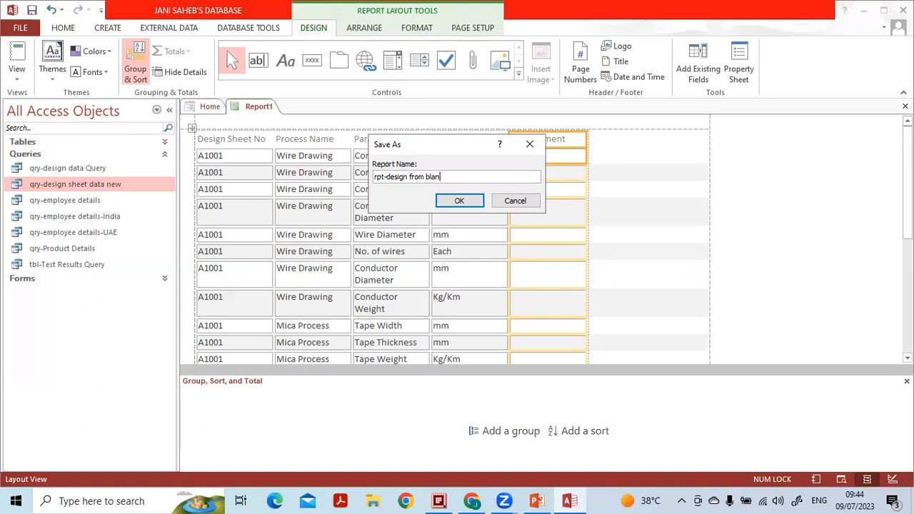
key(Return)
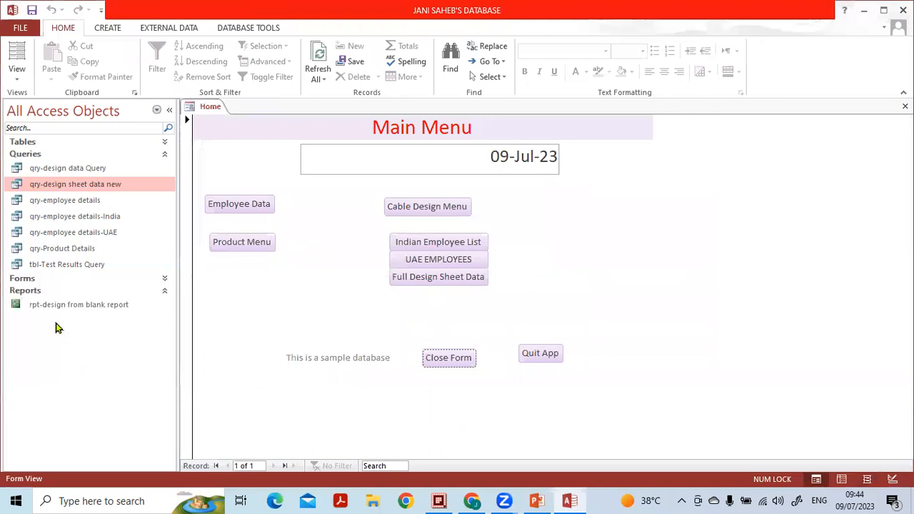
Step: Collapse the query list, open rpt-design from blank report and collapse the navigation pane to view it at full width
click(164, 154)
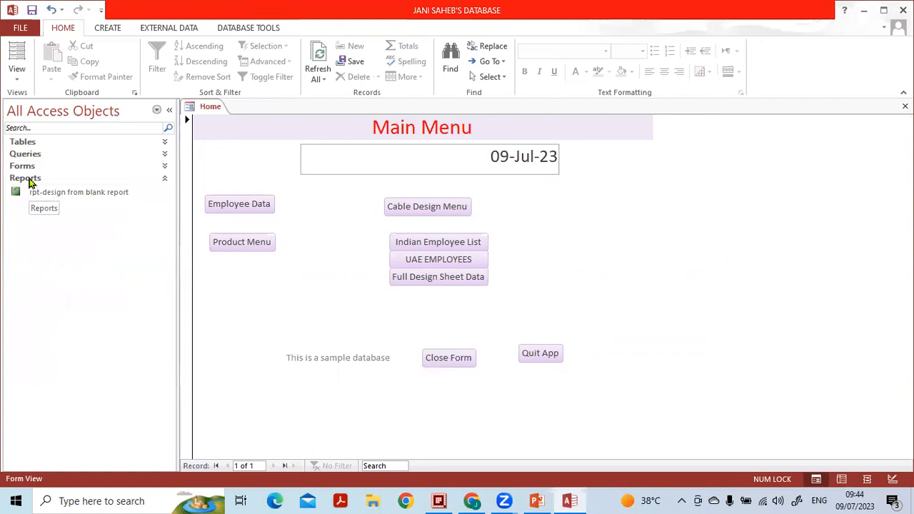
click(61, 196)
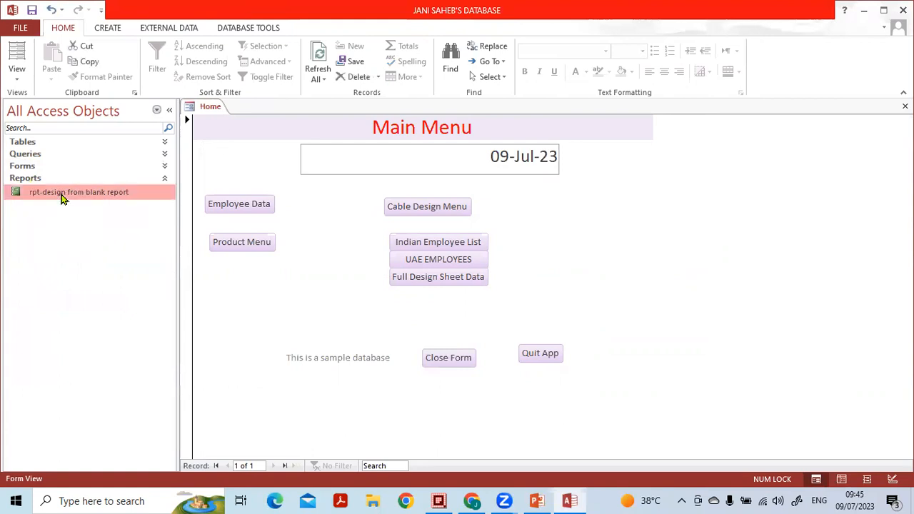
double_click(61, 196)
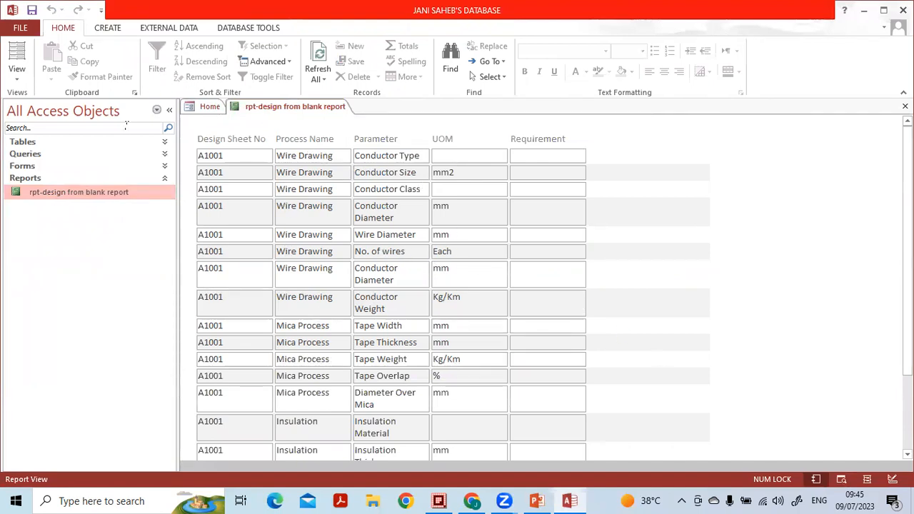
click(170, 111)
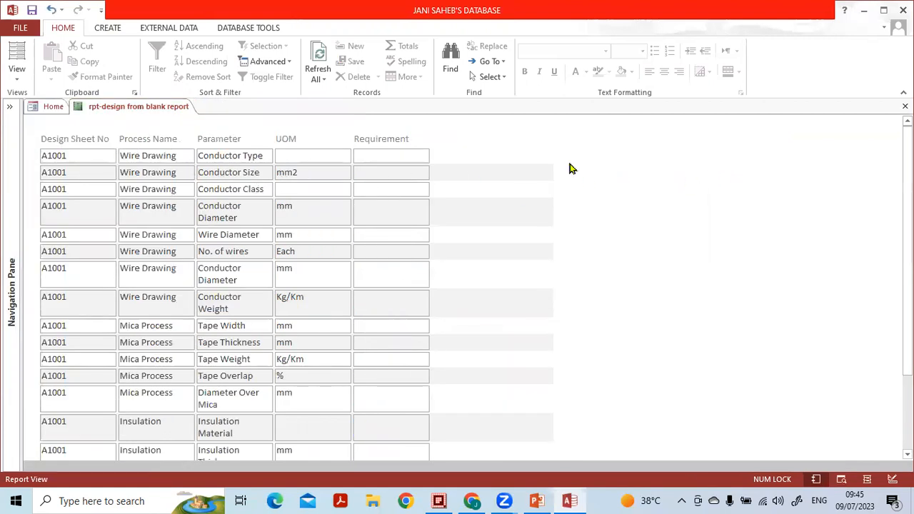
Step: Look over the Main Menu and the Cable Design Menu form, close that form and expand the navigation pane again
click(52, 107)
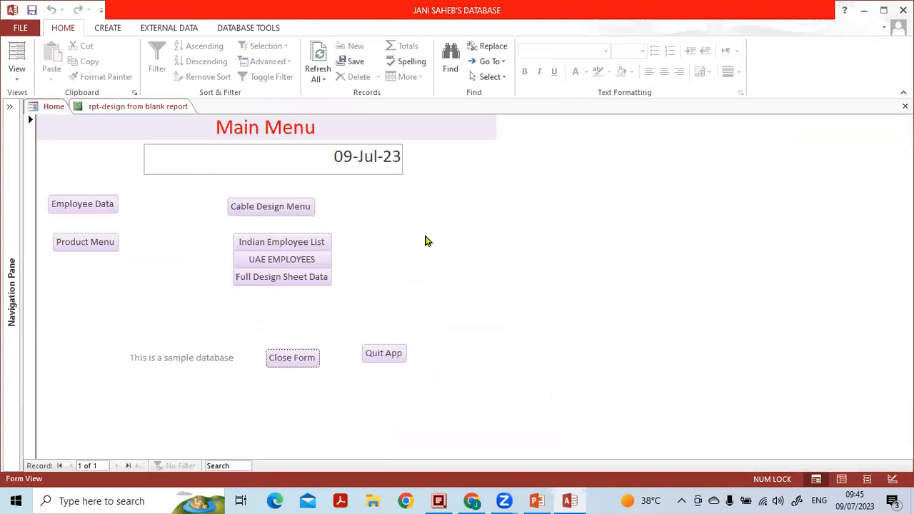
click(92, 108)
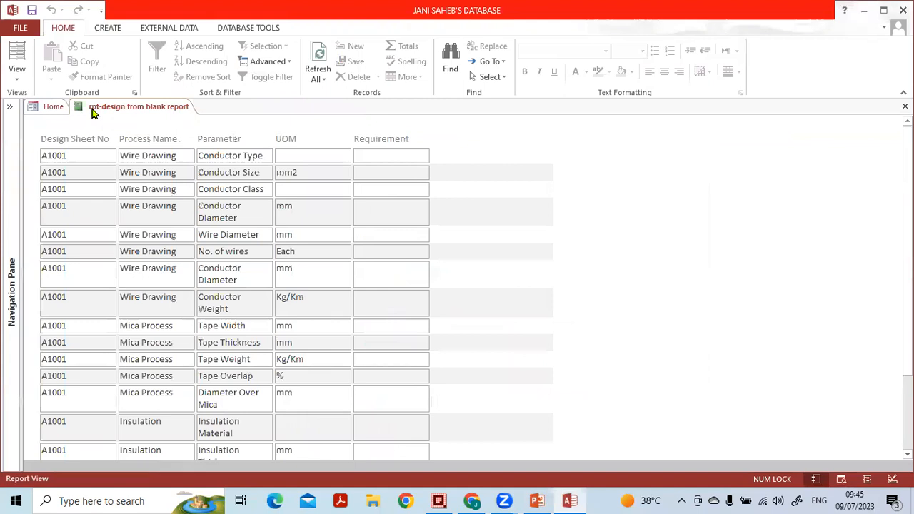
click(54, 106)
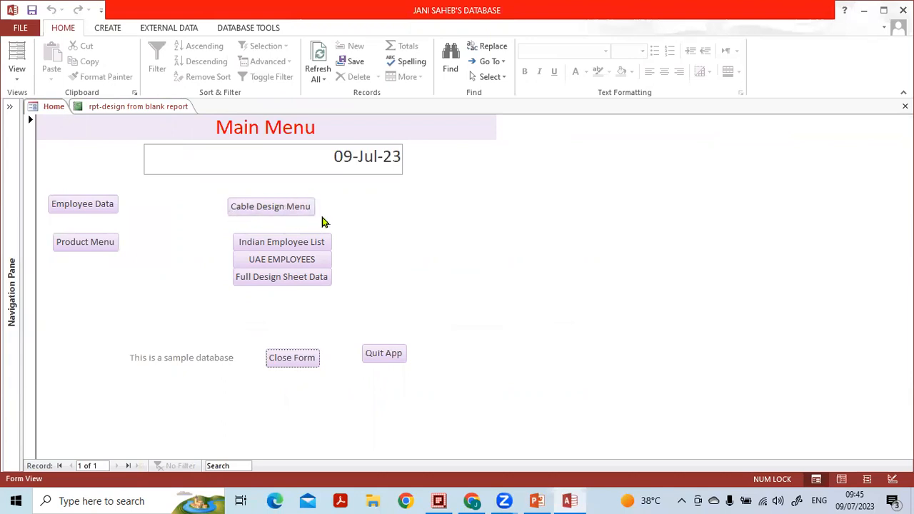
click(294, 207)
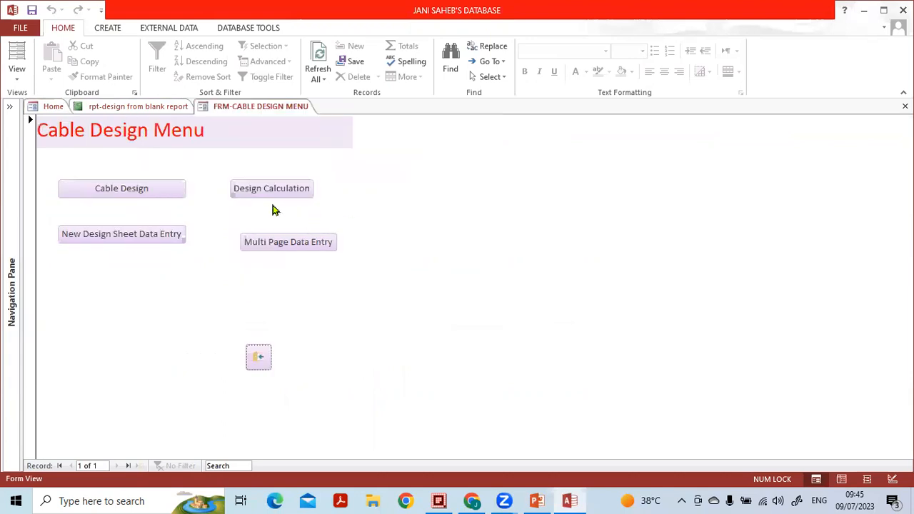
click(260, 357)
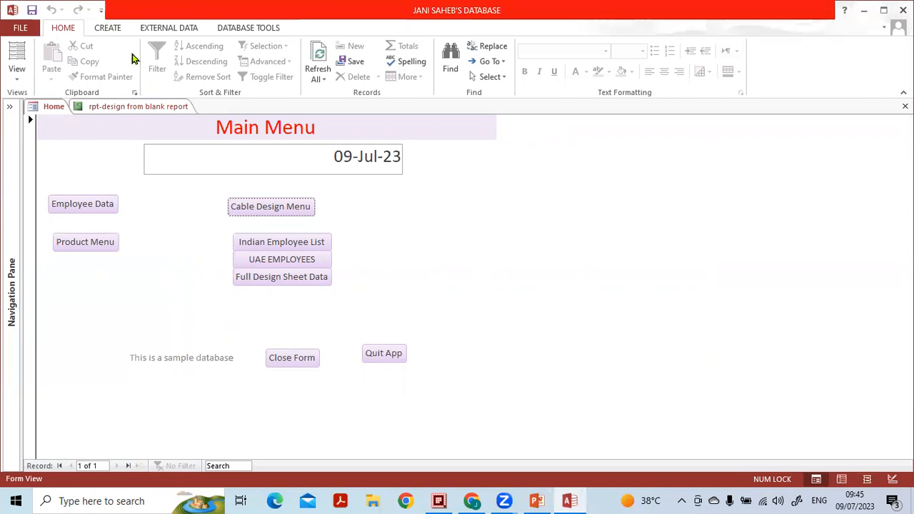
click(9, 106)
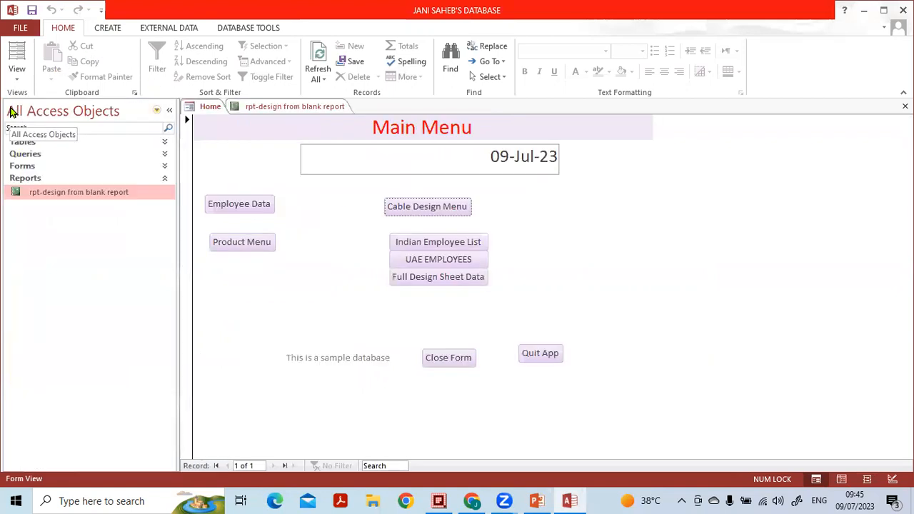
click(107, 29)
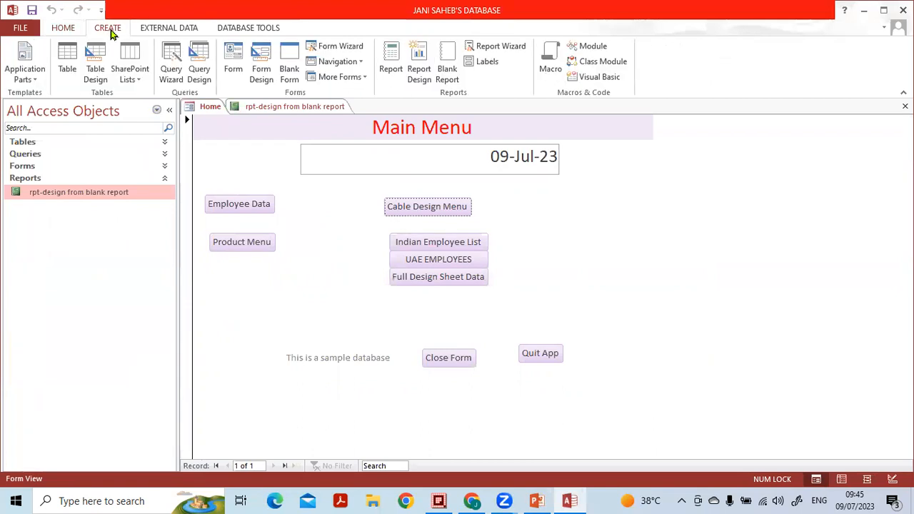
click(288, 65)
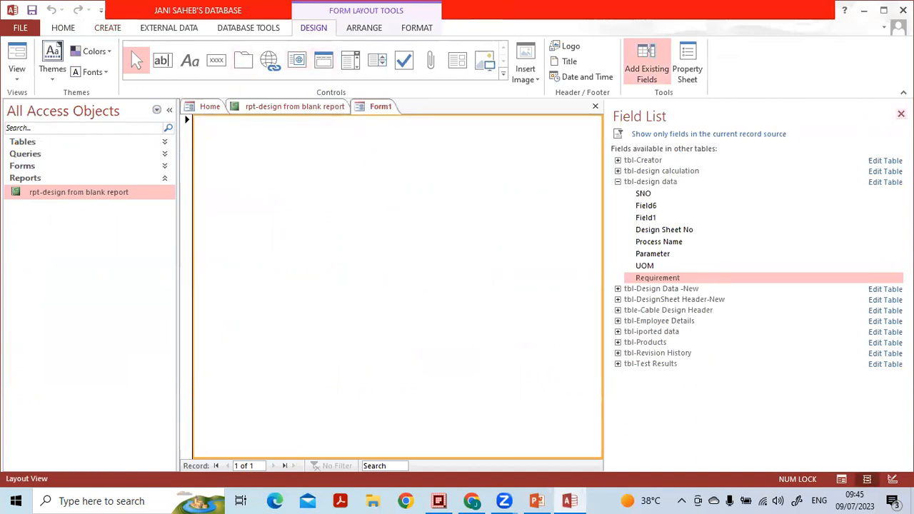
click(901, 113)
click(905, 106)
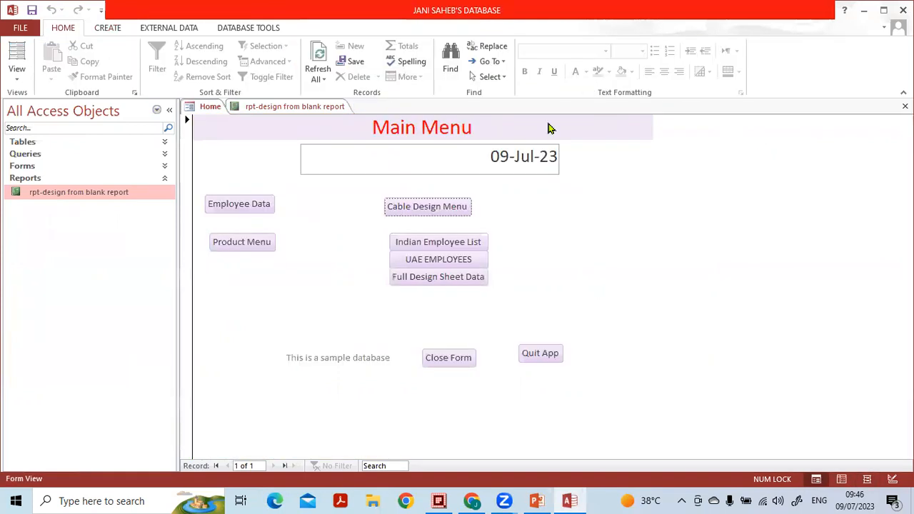
Step: Create a new form in Design view and add a label reading "Reports Menu" near the top of its Detail section
click(108, 31)
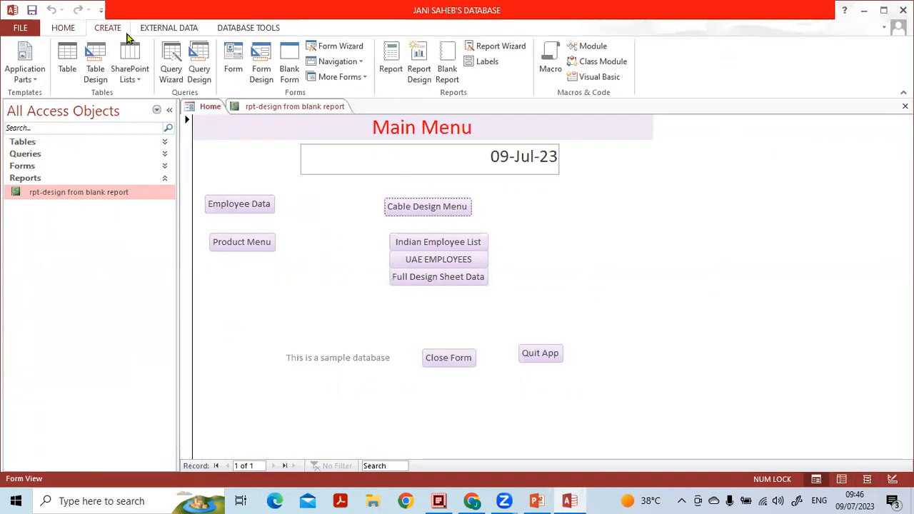
click(260, 75)
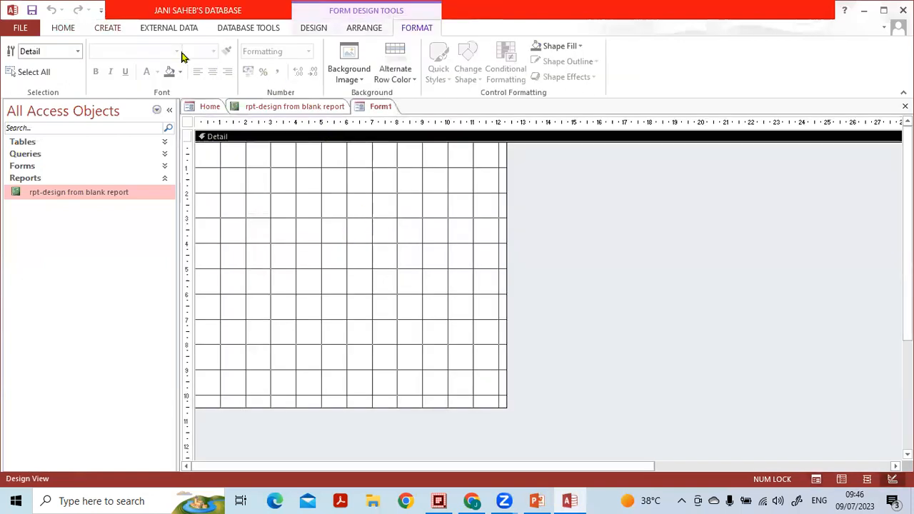
click(314, 29)
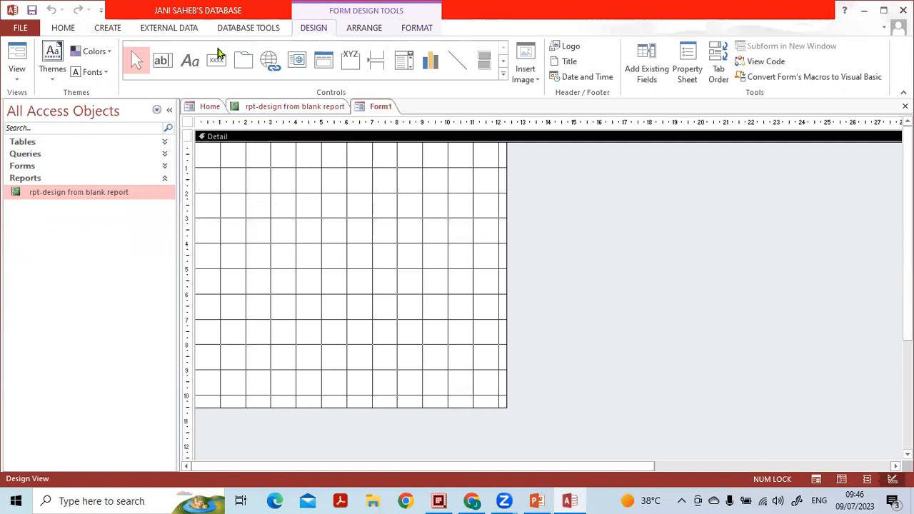
click(190, 60)
click(272, 176)
key(Caps_Lock)
text(R)
key(Caps_Lock)
text(eports)
key(Caps_Lock)
text(M)
key(Caps_Lock)
text(en)
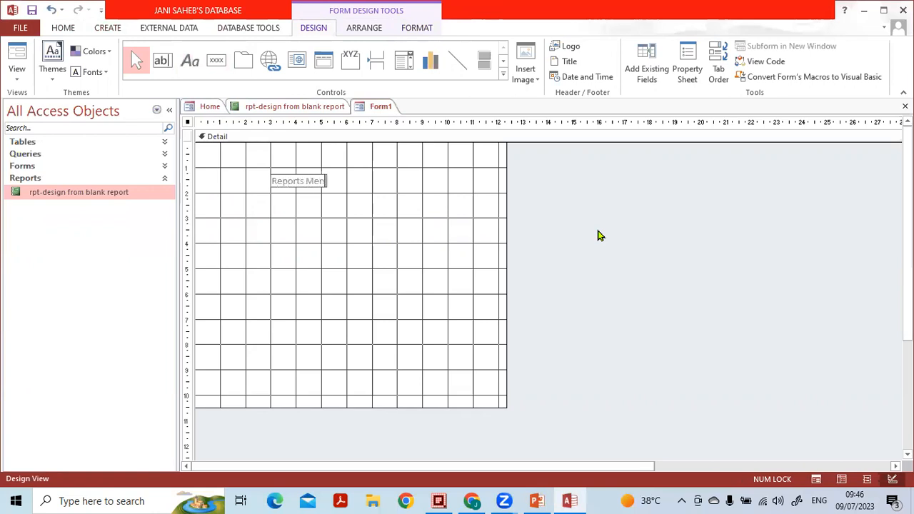
click(400, 236)
Step: Move the Reports Menu label to start about 4 cm from the form's edge and enlarge it to about 4.8 by 1.9 cm
click(317, 178)
drag(319, 178, 380, 165)
click(393, 174)
click(402, 180)
click(395, 173)
drag(395, 173, 454, 211)
drag(404, 163, 370, 166)
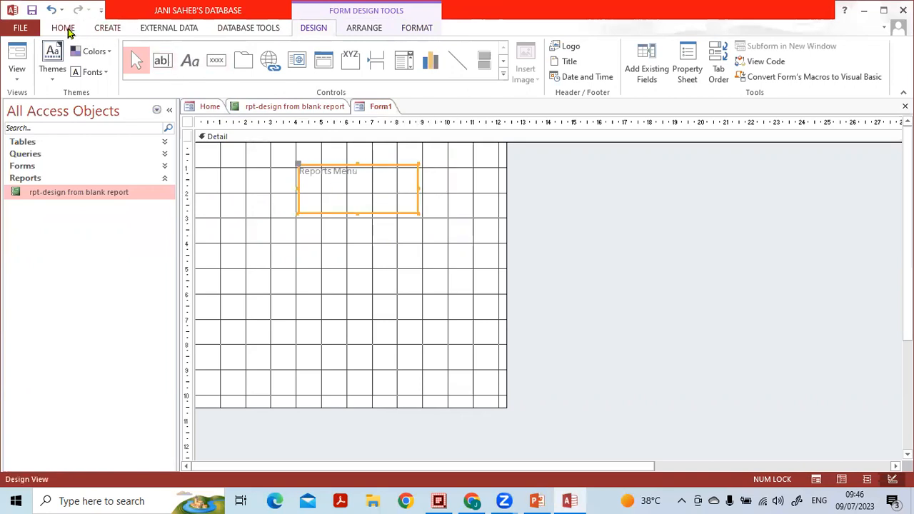
Step: Format the Reports Menu label with font size 22 and a red font colour
click(65, 27)
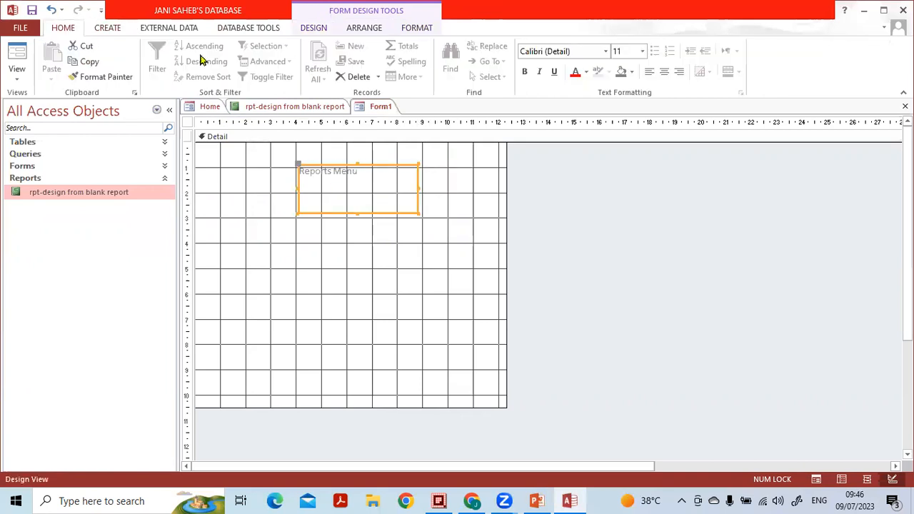
click(642, 51)
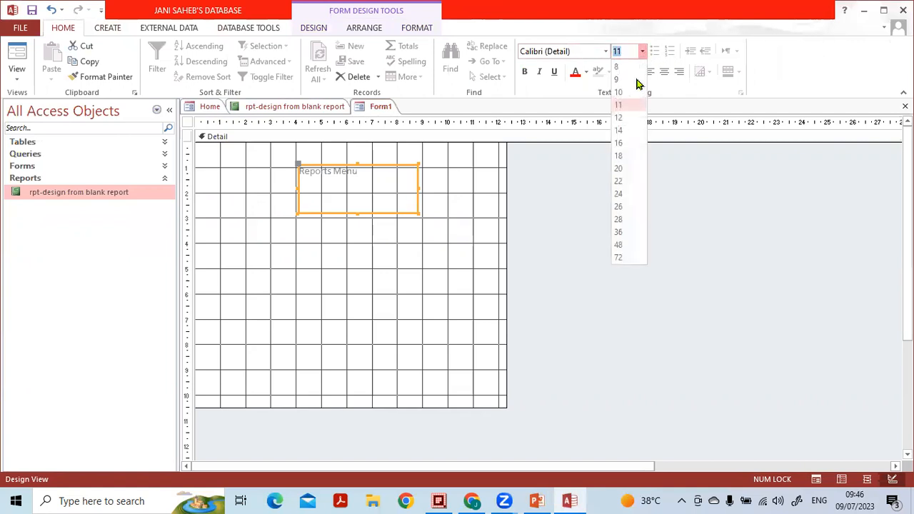
click(625, 182)
click(576, 72)
click(380, 250)
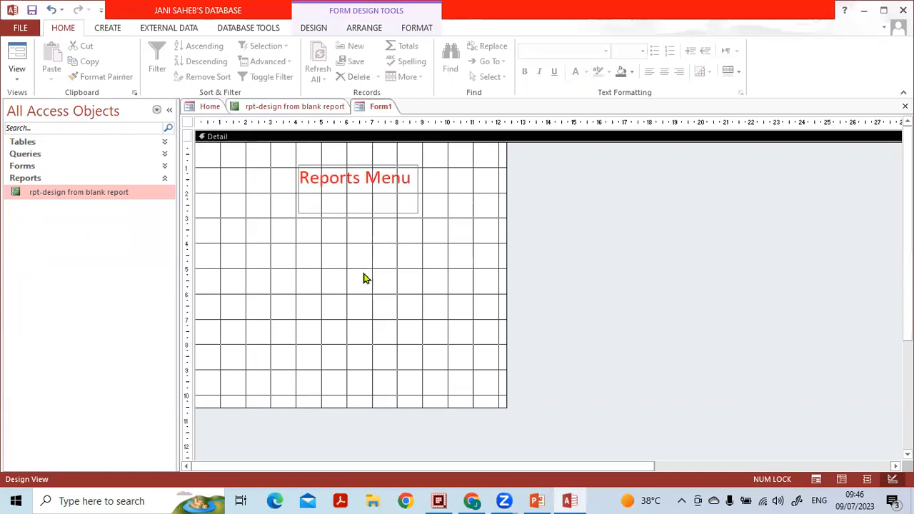
Step: Add a command button with the Close Form action to the form, about 10 cm across and 8.3 cm down the Detail section
click(312, 30)
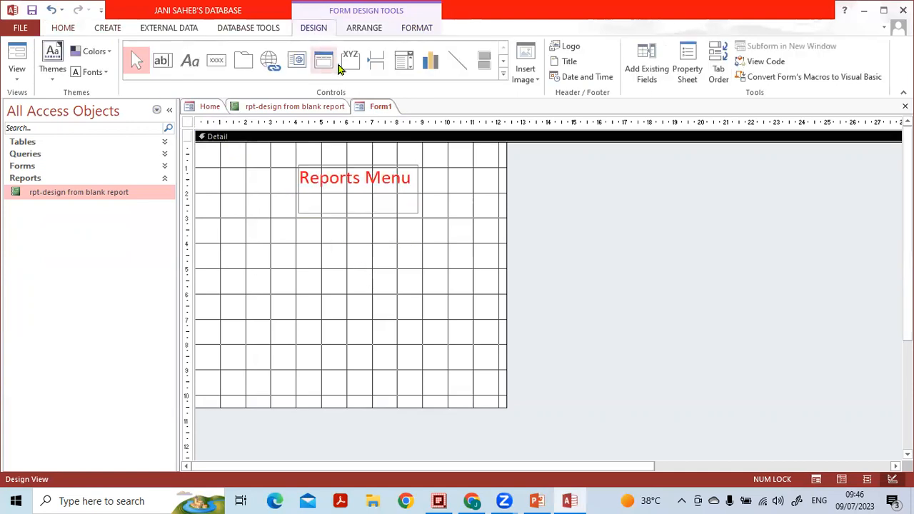
click(216, 61)
click(446, 353)
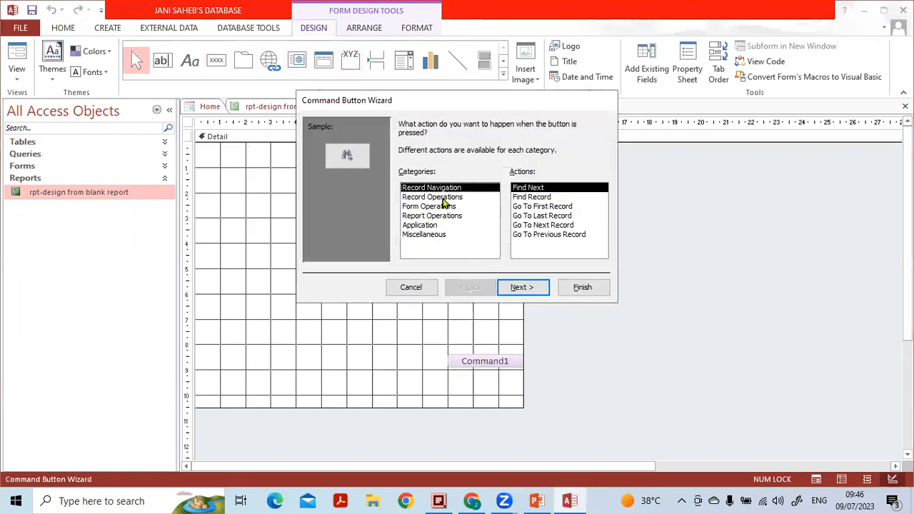
click(444, 206)
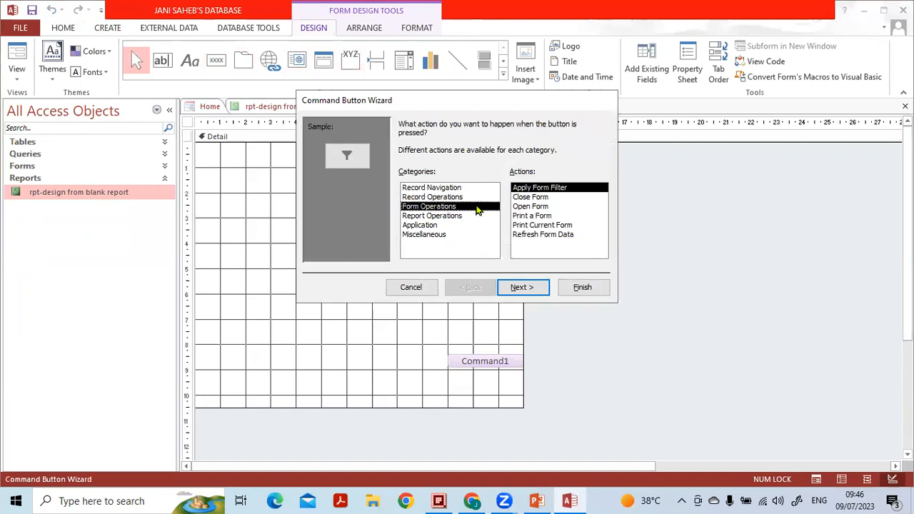
click(514, 198)
click(578, 288)
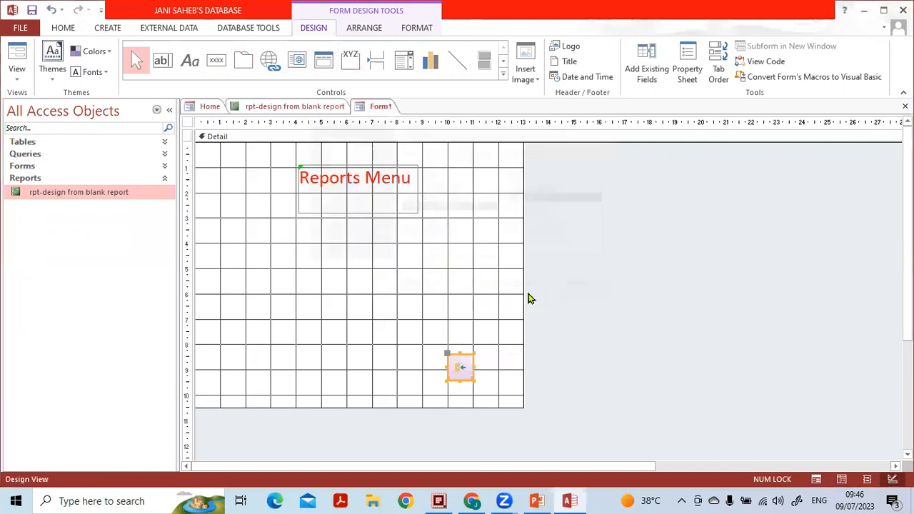
click(488, 324)
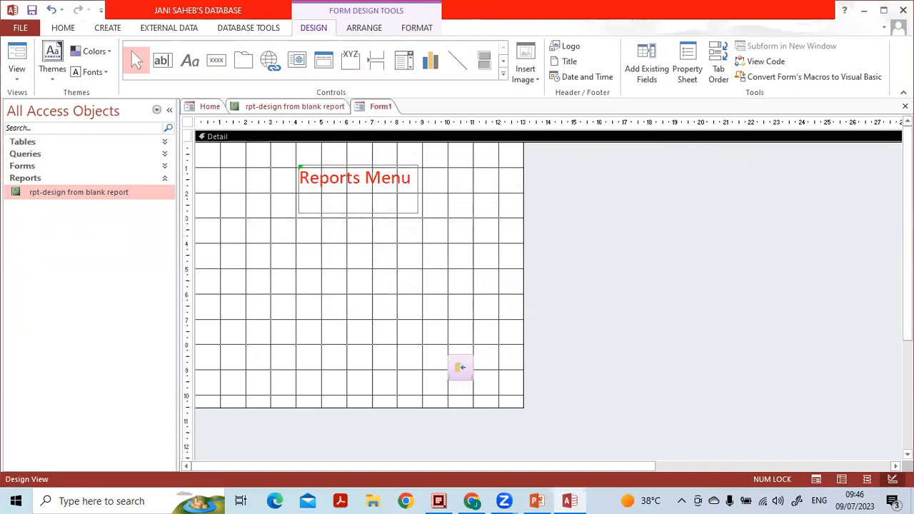
Step: Close the new form and save it under the name "Reports Menu"
click(905, 105)
click(407, 288)
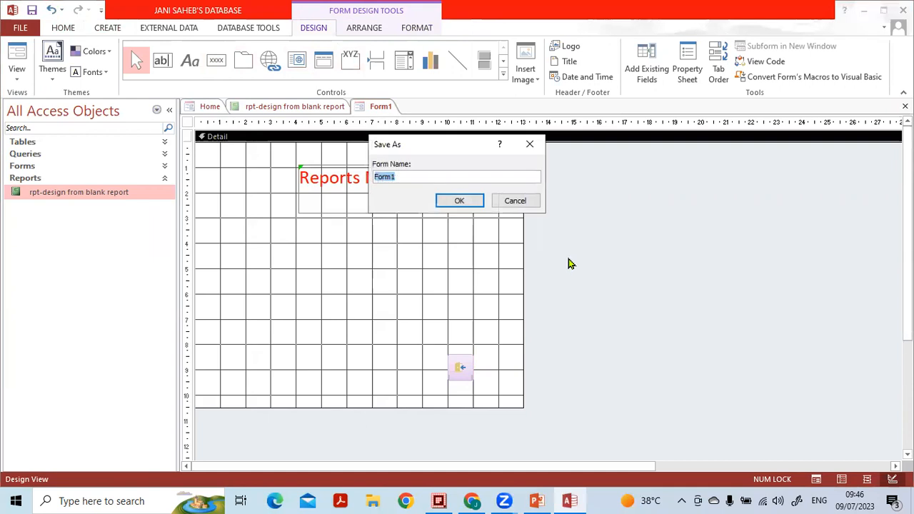
text(f)
key(BackSpace)
key(Caps_Lock)
text(Re)
key(Caps_Lock)
text(m)
text(orts Menu)
key(Return)
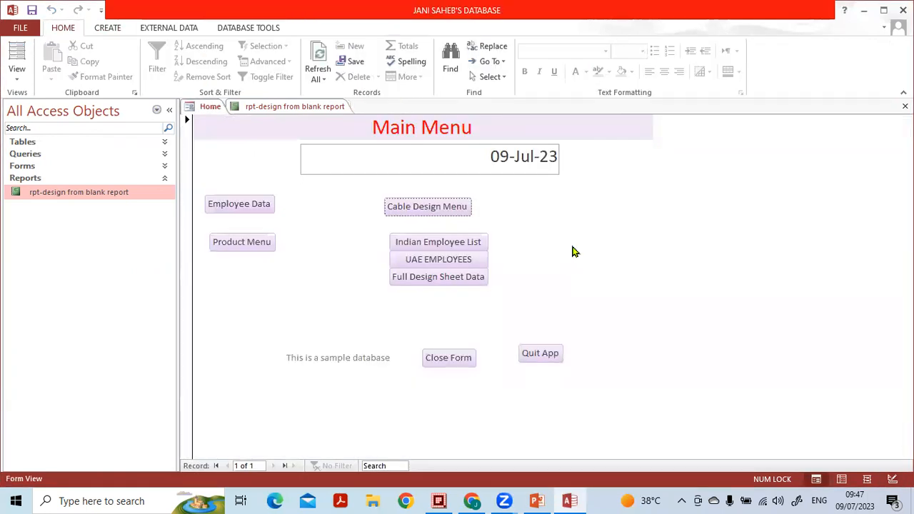
Step: Open the saved Reports Menu form, collapse the navigation pane and test the form's close button
click(164, 166)
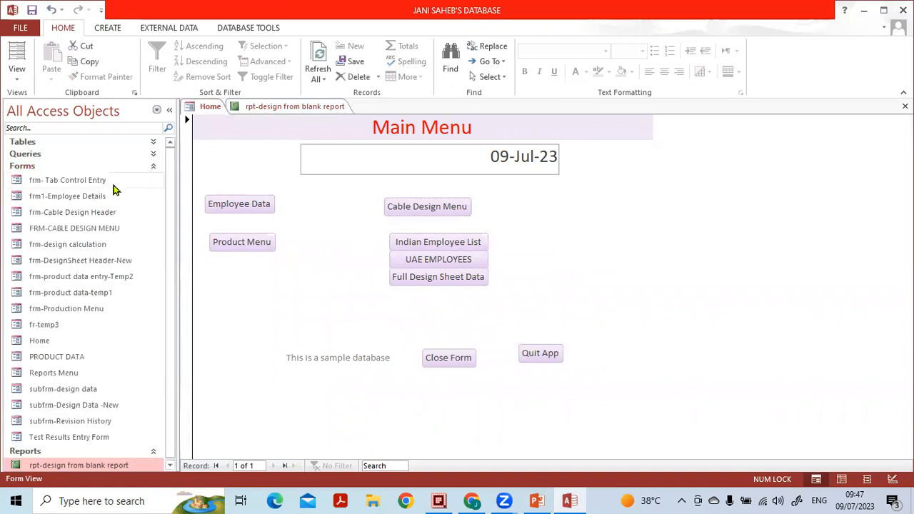
double_click(71, 372)
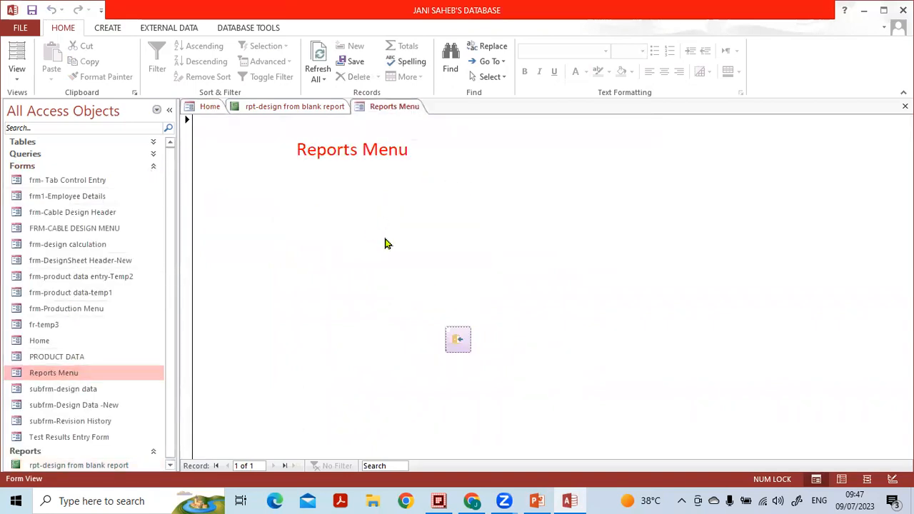
click(170, 109)
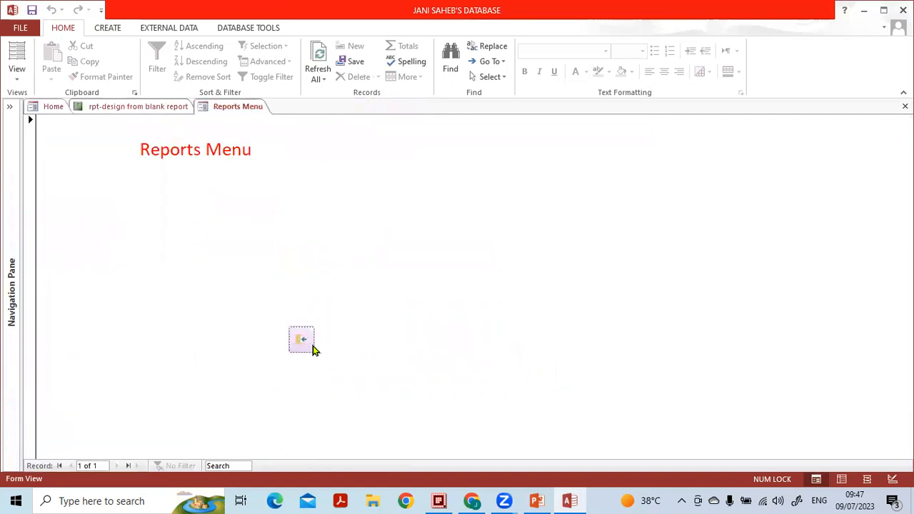
click(307, 348)
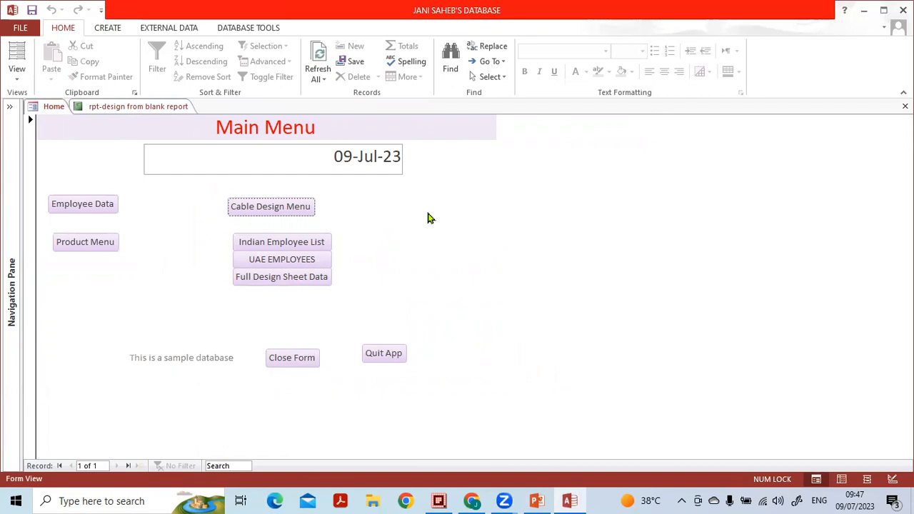
Step: Leave the Products Entry Form, open the Employee Record form from the Main Menu, browse several records and close it
click(109, 28)
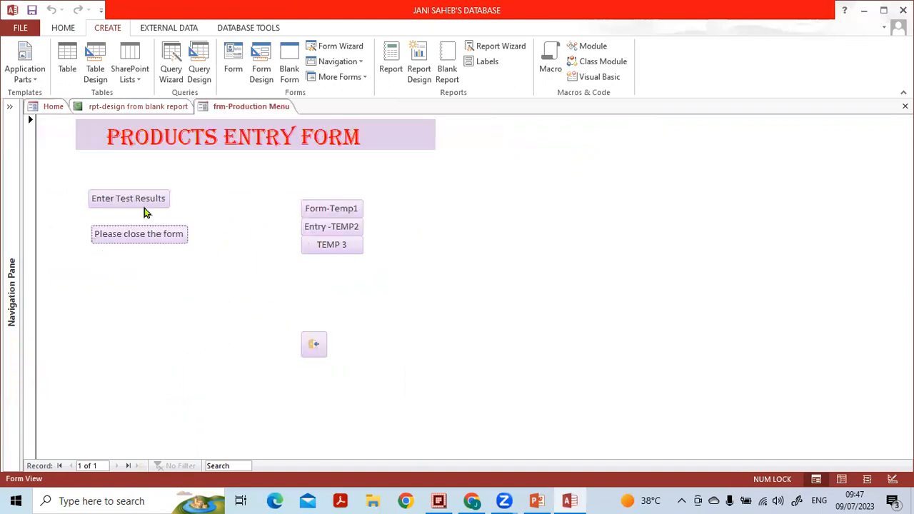
click(315, 346)
click(86, 207)
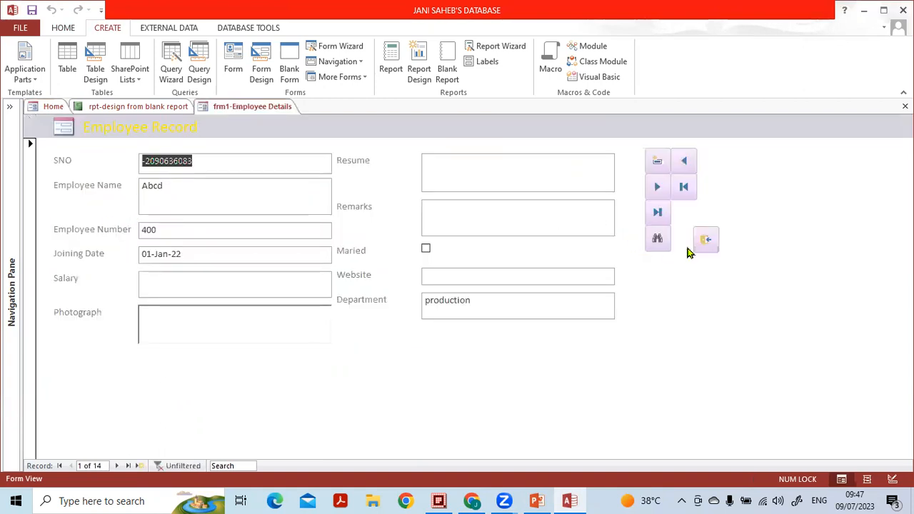
click(702, 243)
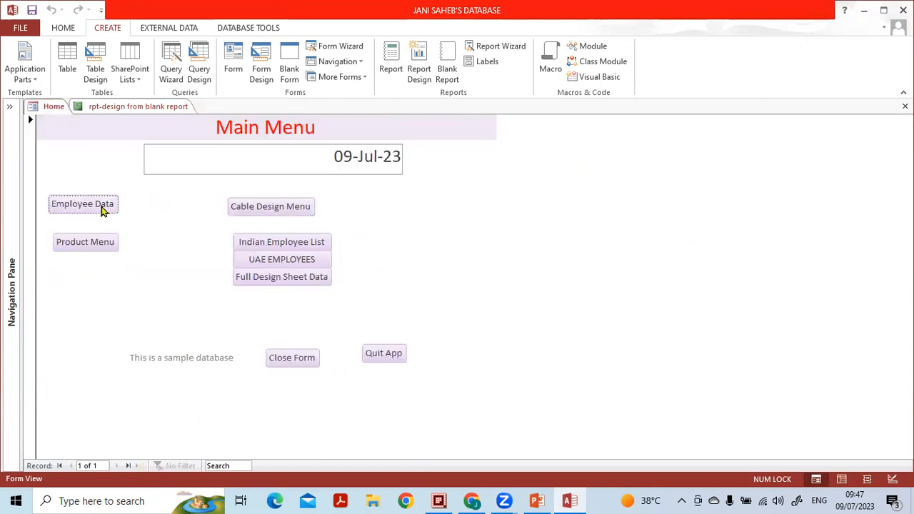
click(102, 207)
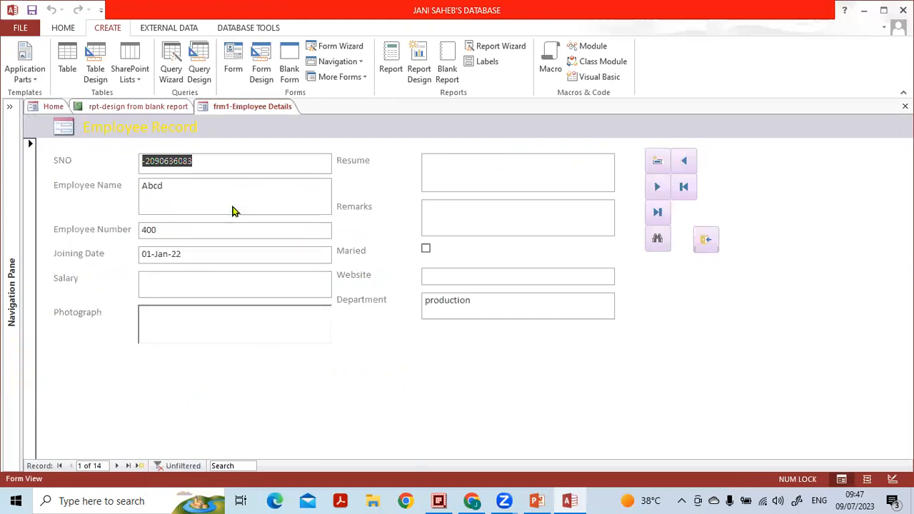
click(657, 187)
click(657, 187)
click(657, 187)
click(657, 187)
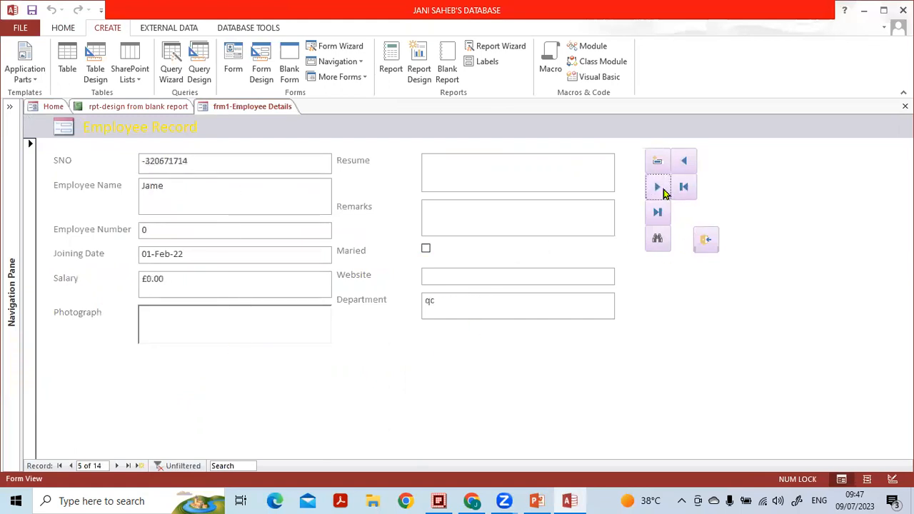
click(657, 186)
click(706, 248)
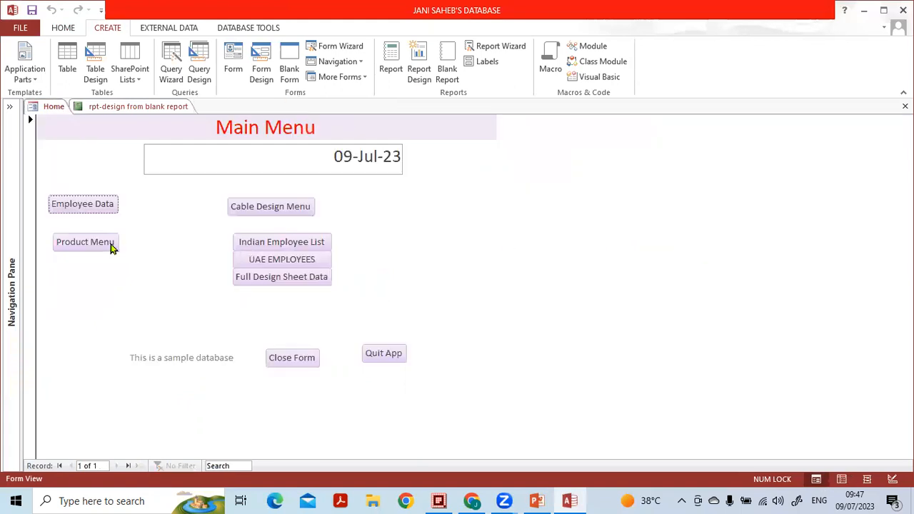
Step: Review how the Main Menu leads to the Products Entry Form, Test Results Entry Form and Employee Record form, closing each one again
click(87, 247)
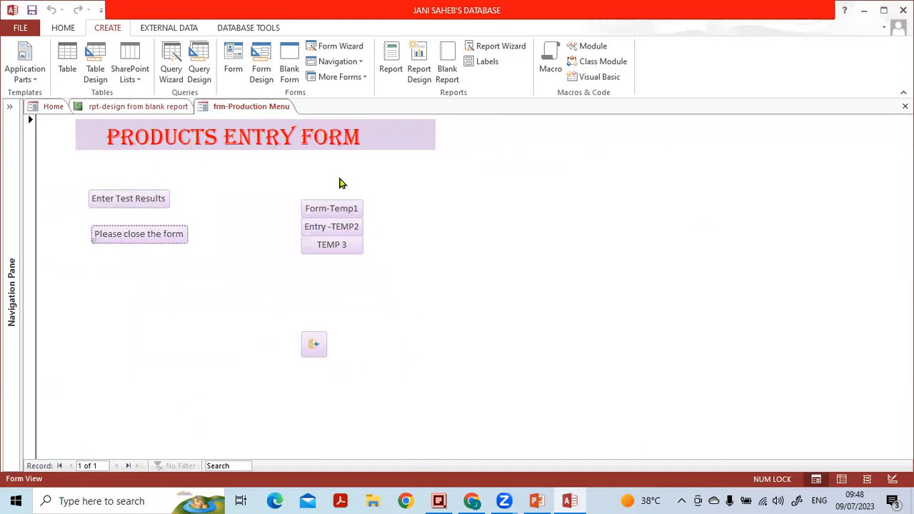
click(143, 199)
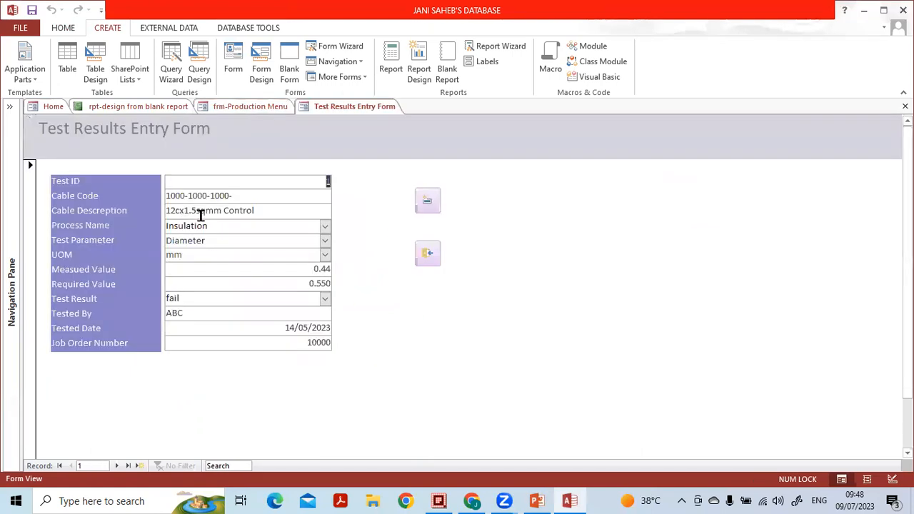
click(431, 263)
click(315, 348)
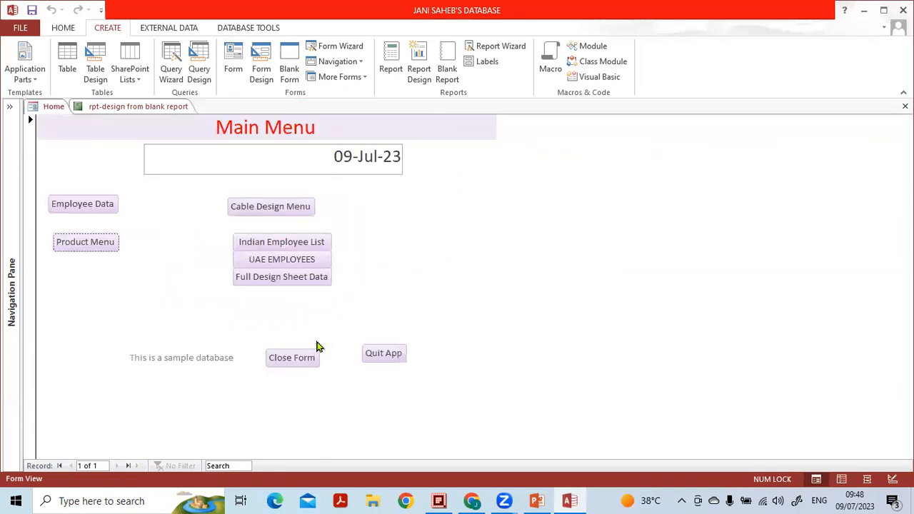
click(95, 211)
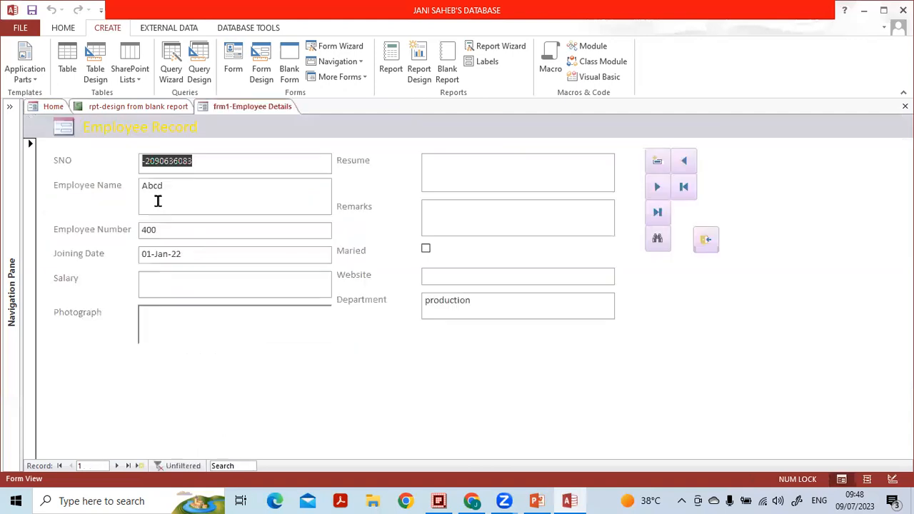
click(707, 242)
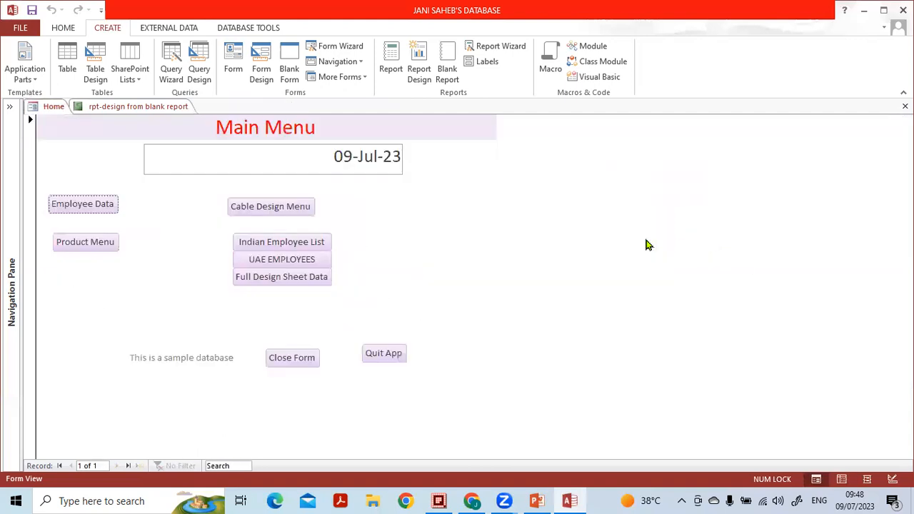
click(102, 207)
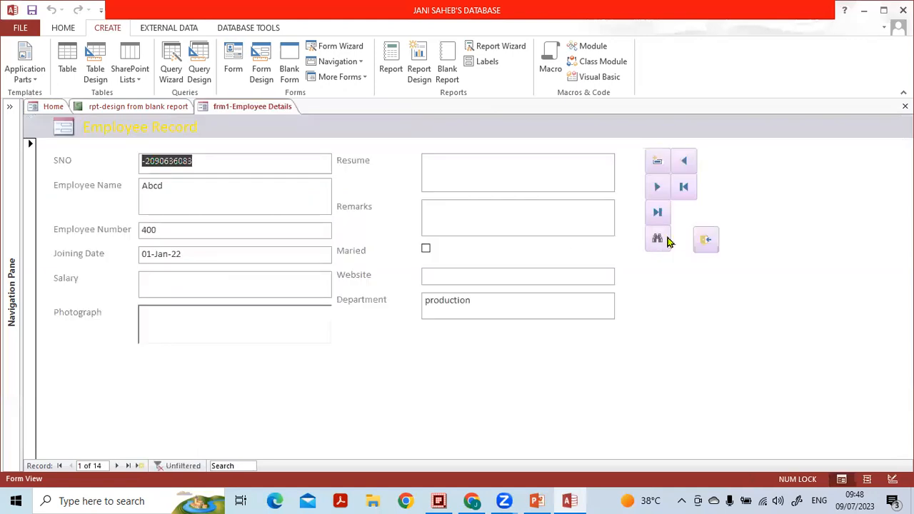
click(700, 241)
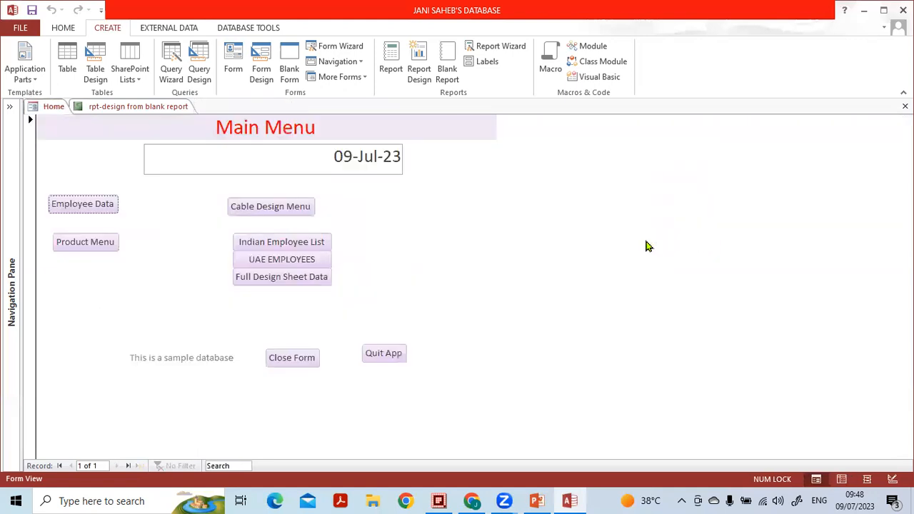
click(112, 242)
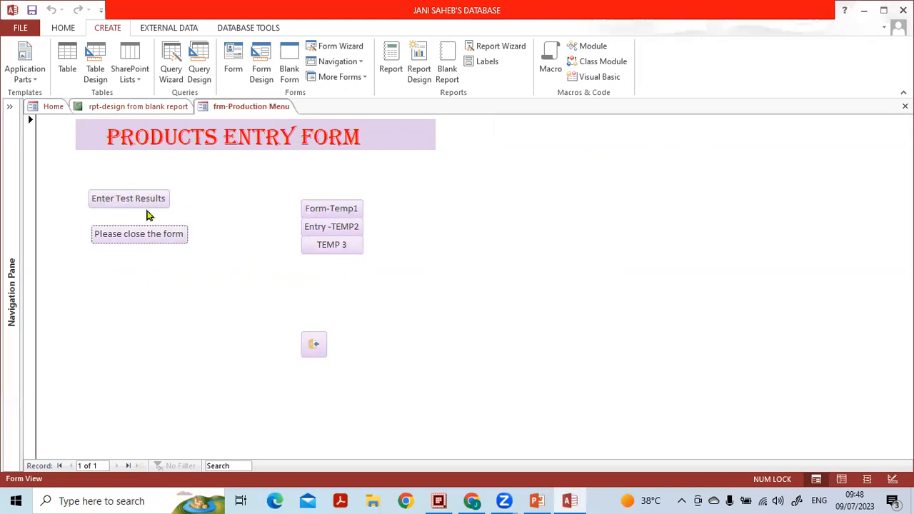
click(123, 201)
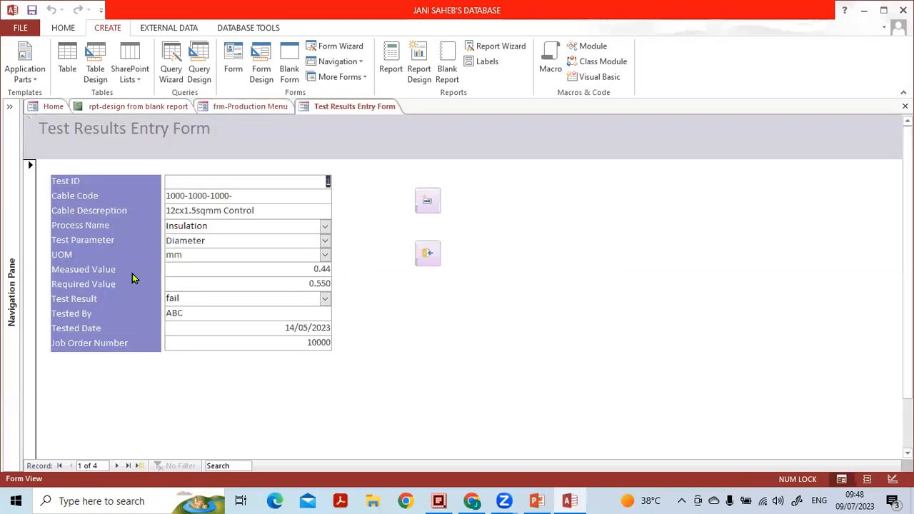
click(428, 255)
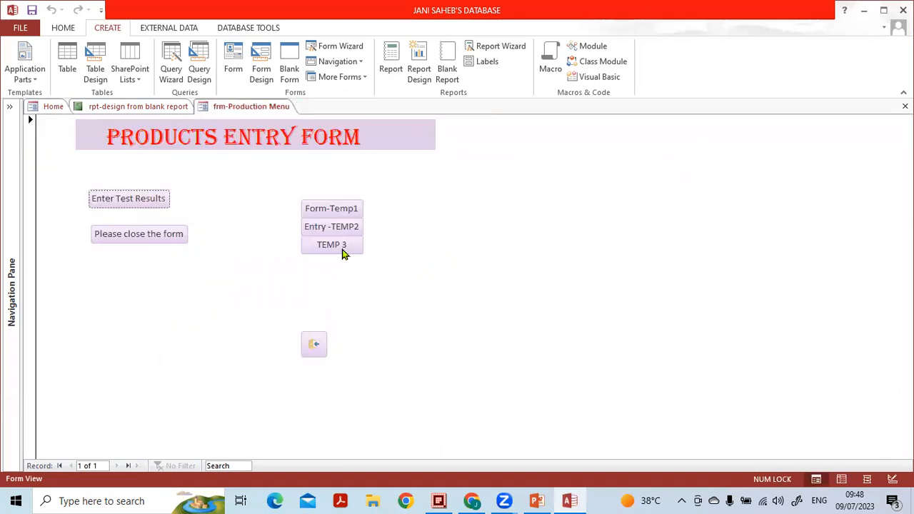
click(314, 346)
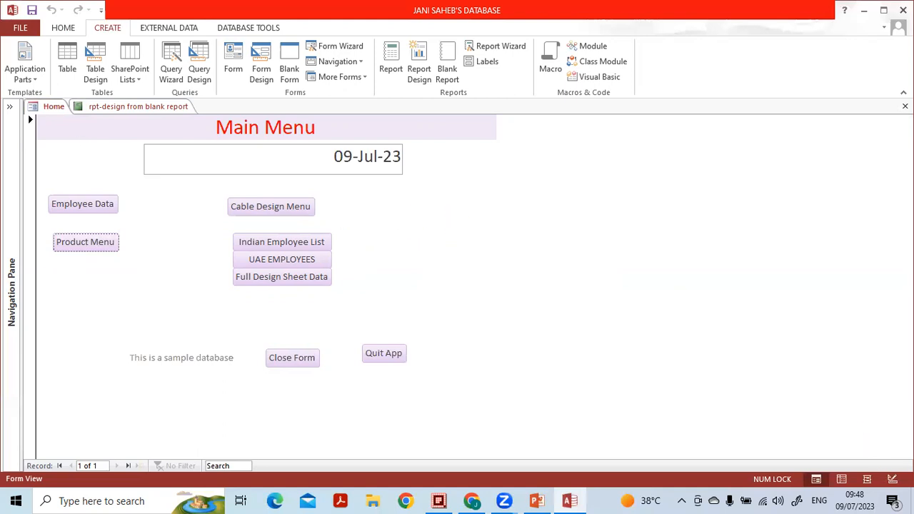
Step: In the Main Menu form's Design view, place a command button about 15.4 cm across and 4.1 cm down with the Open Form action
click(893, 479)
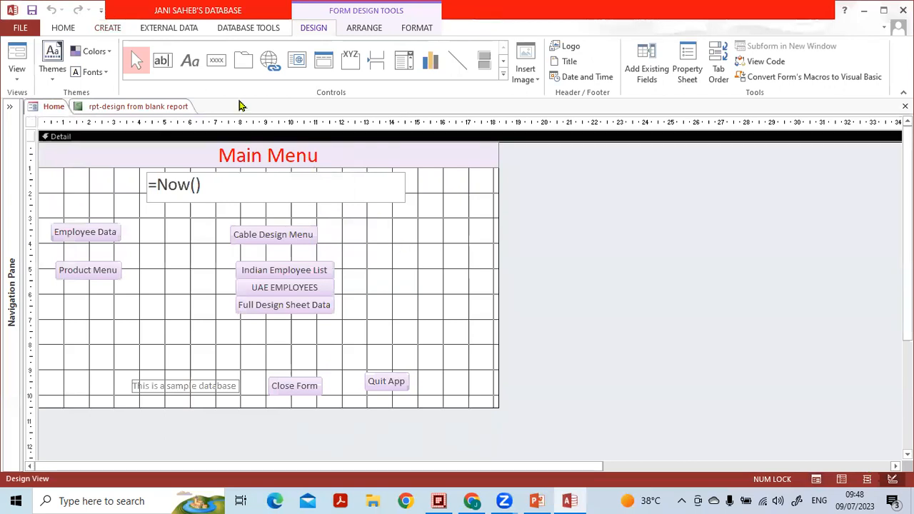
click(216, 60)
click(427, 247)
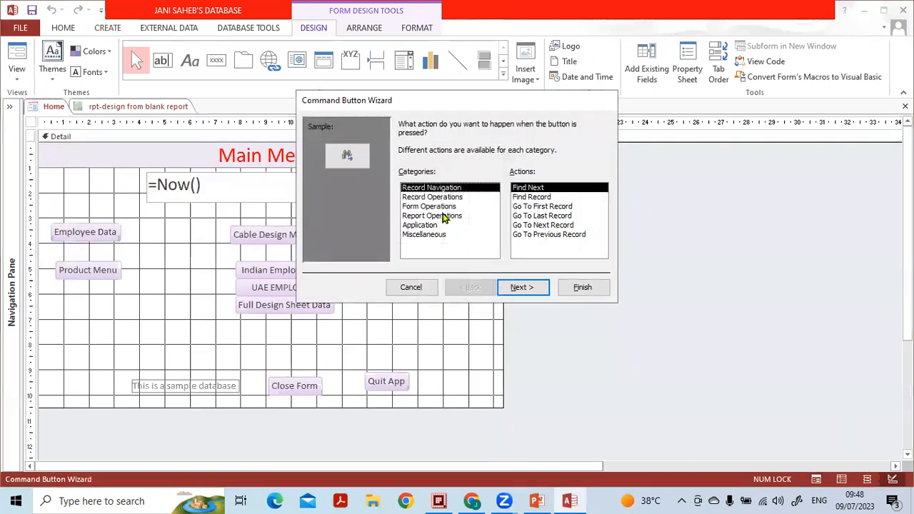
click(445, 206)
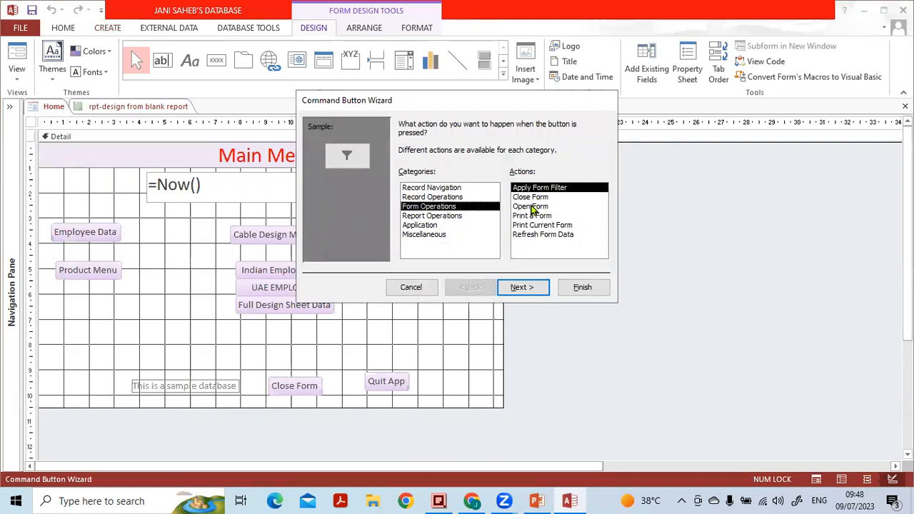
click(532, 207)
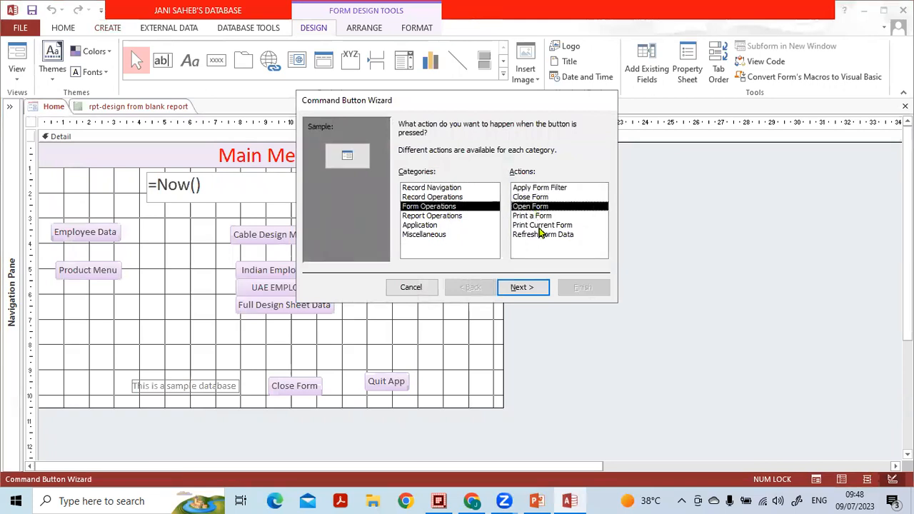
click(541, 287)
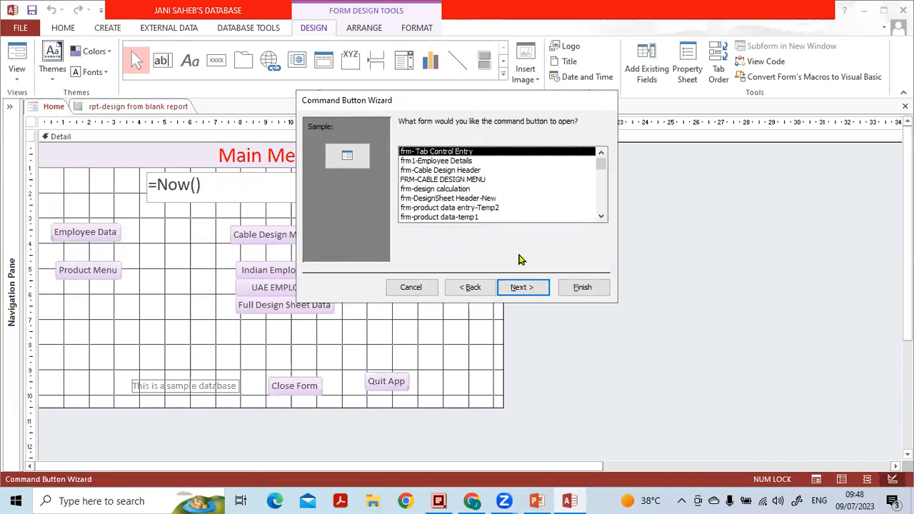
Step: Set the Reports Menu form as the form that the new command button opens
click(452, 190)
scroll(464, 200, down, 4)
scroll(471, 203, down, 1)
click(442, 218)
click(534, 287)
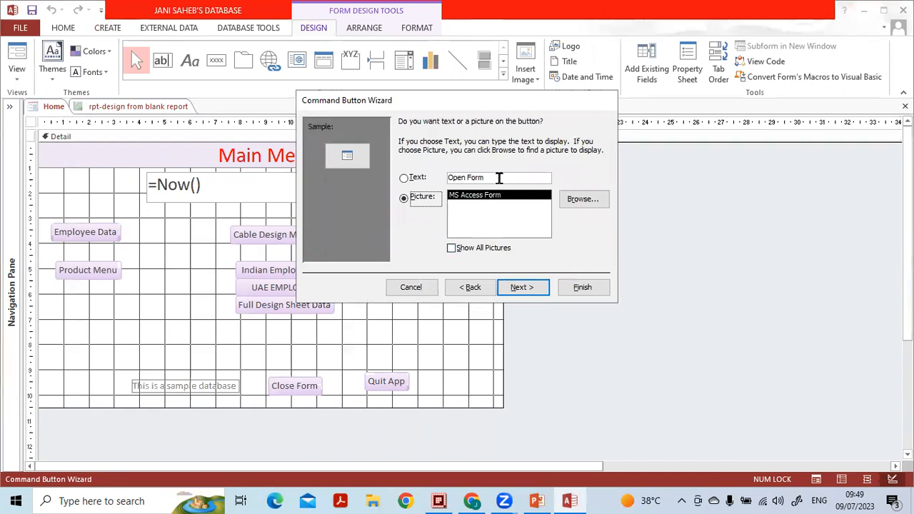
Step: Caption the button "Reports Menu", finish it and move it to about 14 cm across and 3.6 cm down
click(500, 178)
text(Reports Menu)
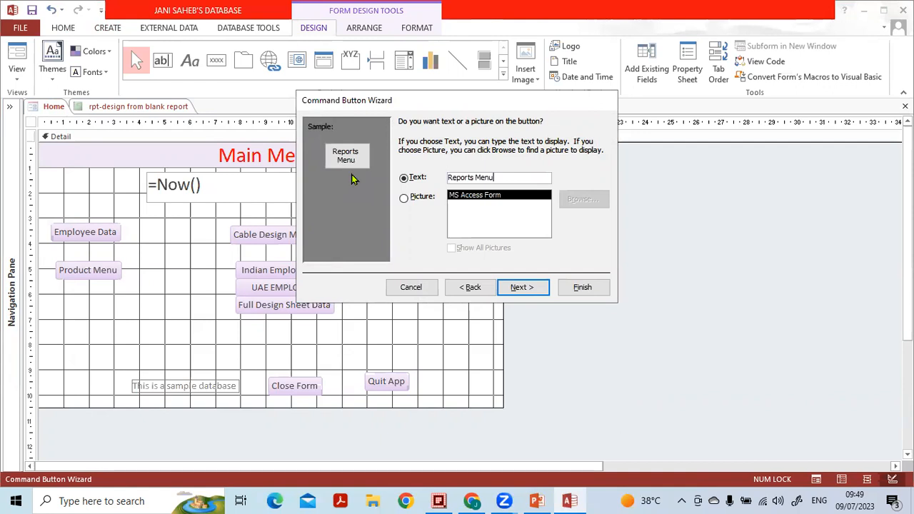
click(530, 287)
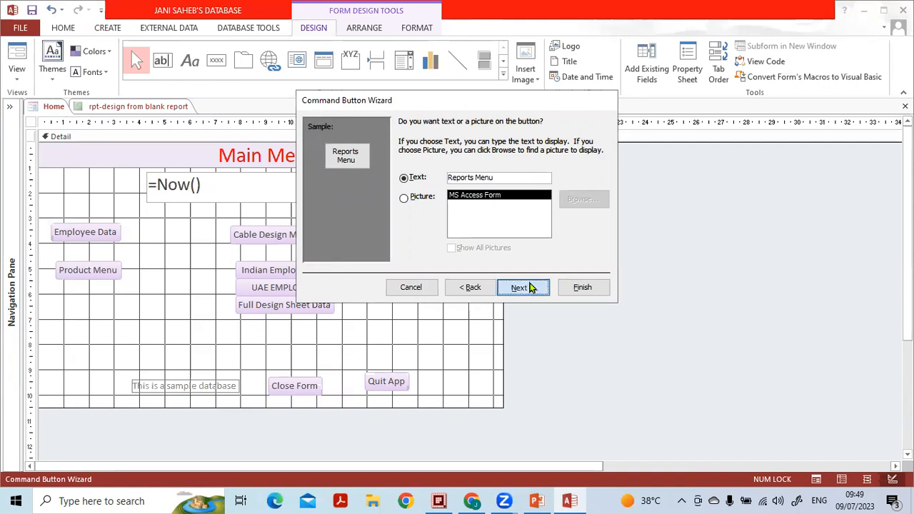
click(580, 287)
drag(490, 257, 455, 244)
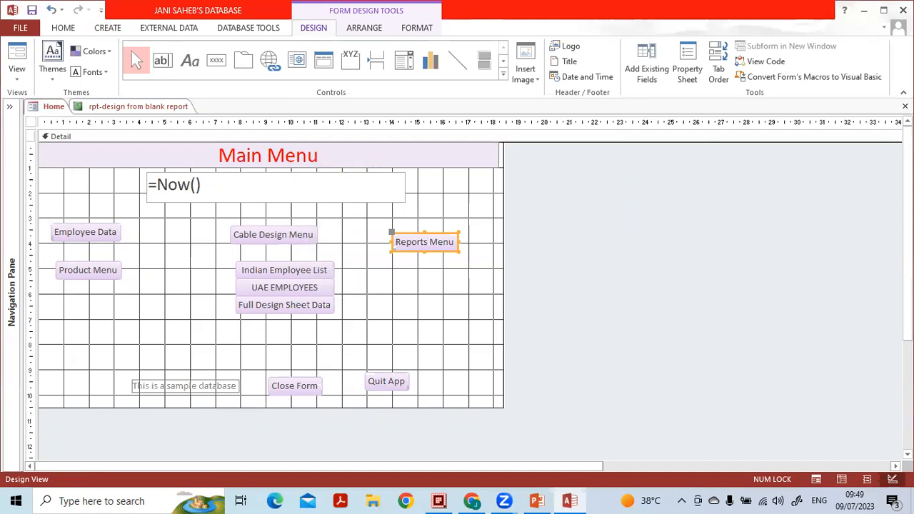
Step: Close the Home form with its changes saved and close the report rpt-design from blank report
click(906, 106)
click(409, 288)
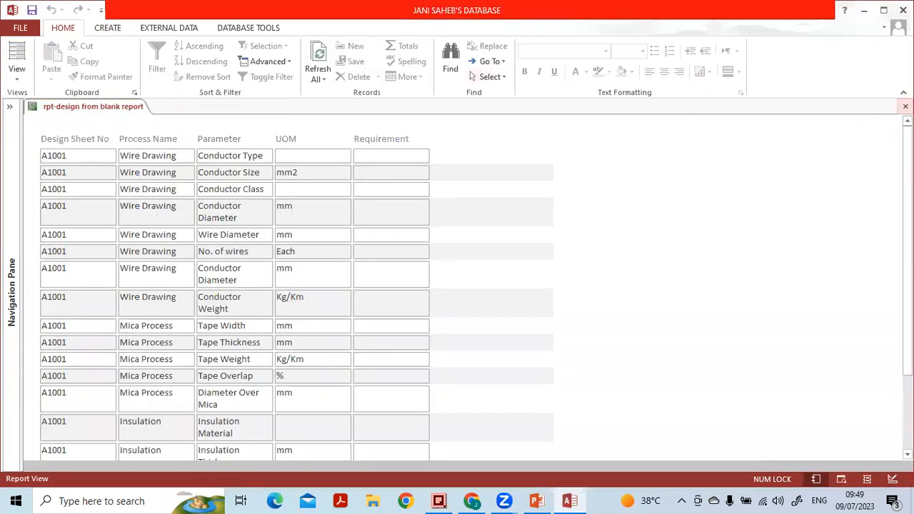
key(ctrl+w)
Step: Open the Home form with the navigation pane collapsed and test its Reports Menu button twice, closing the Reports Menu form each time
click(9, 106)
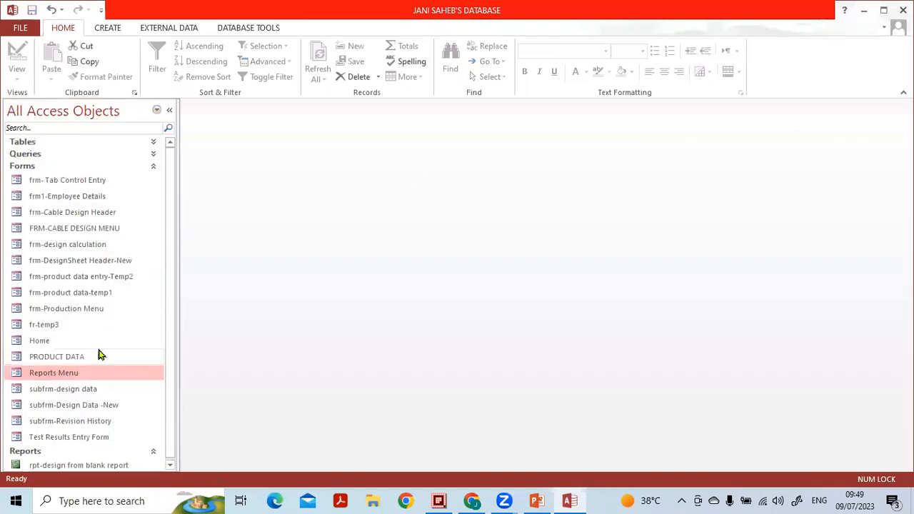
double_click(64, 339)
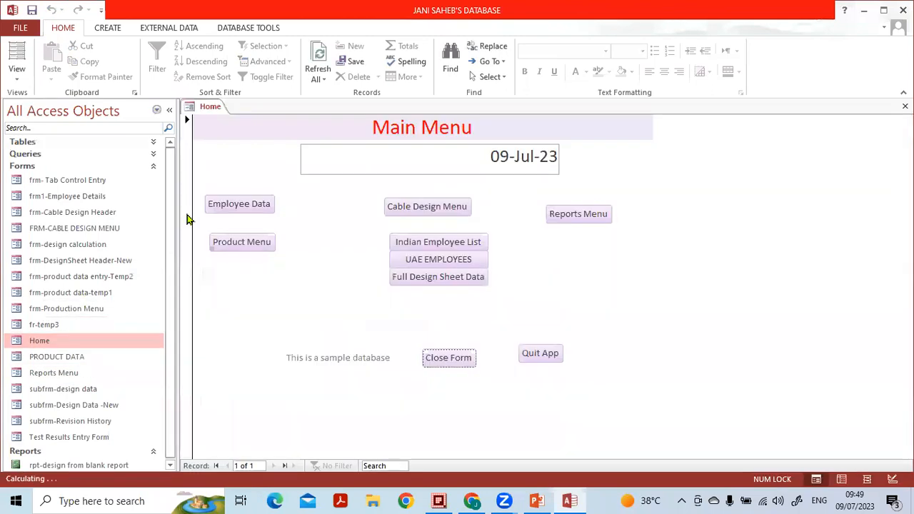
click(169, 109)
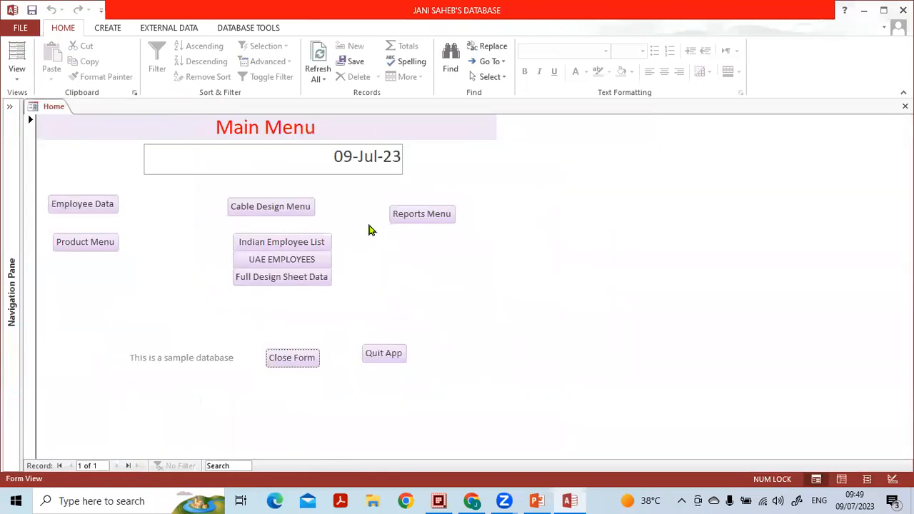
click(434, 216)
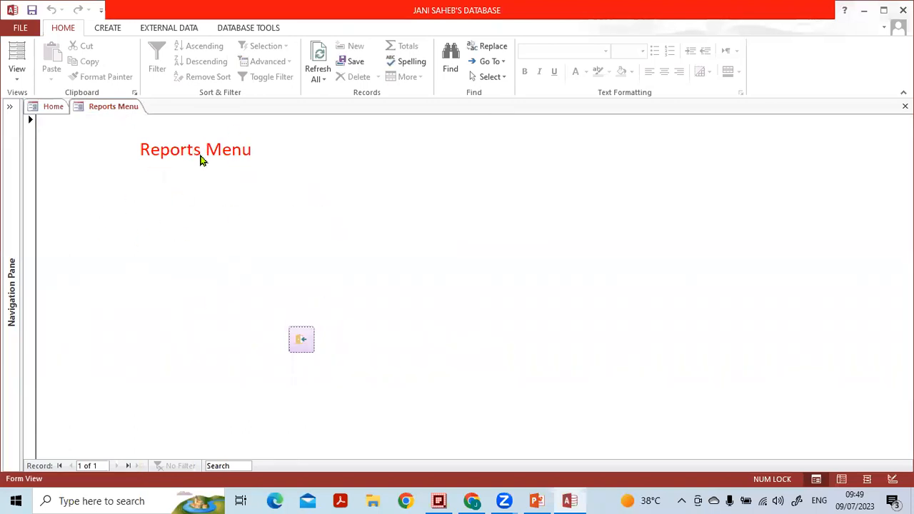
click(905, 107)
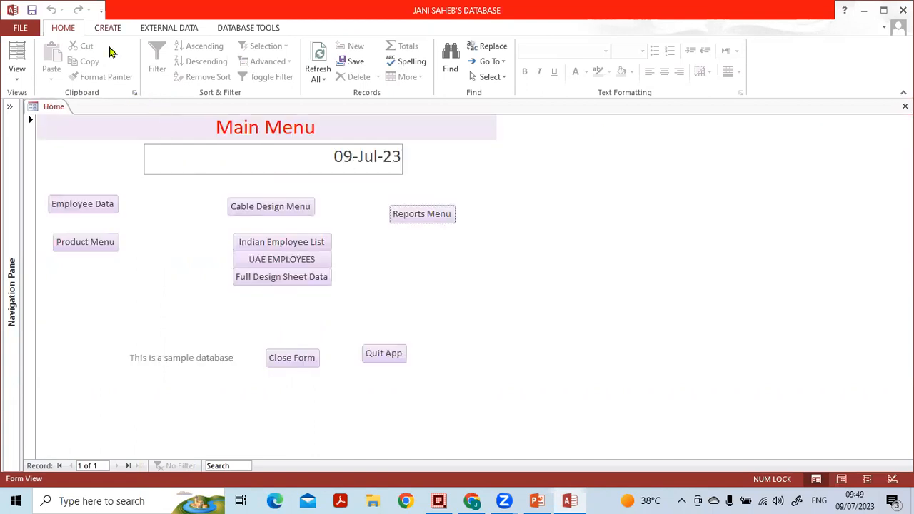
click(429, 216)
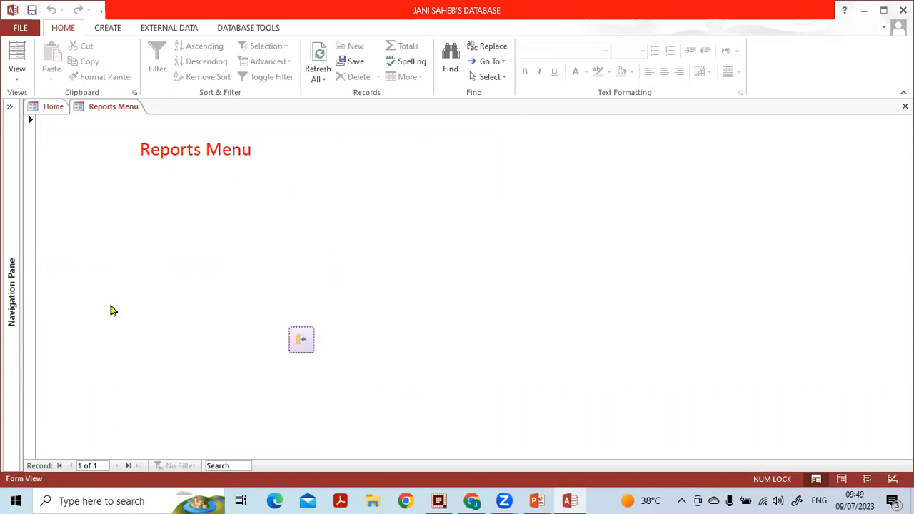
click(905, 106)
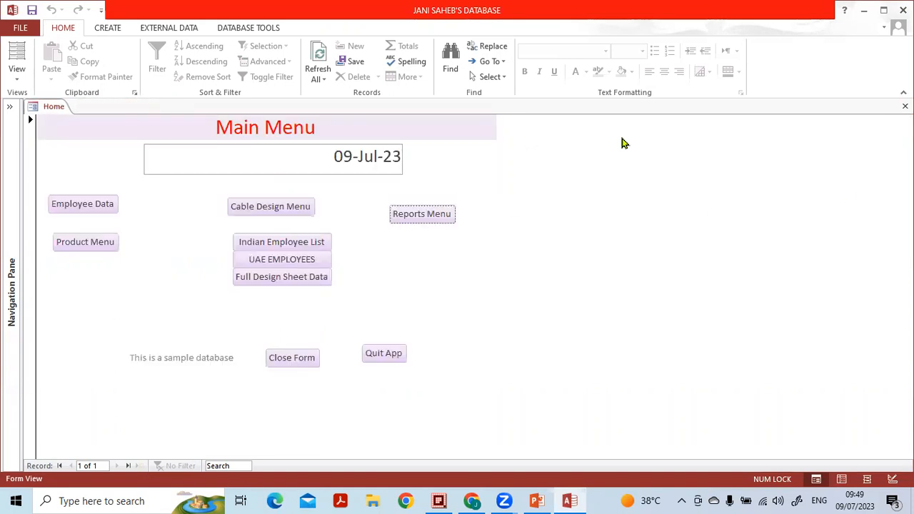
Step: Create a new form in Design view and add the label "Report Menu New" about 4.4 cm across near the top
click(108, 28)
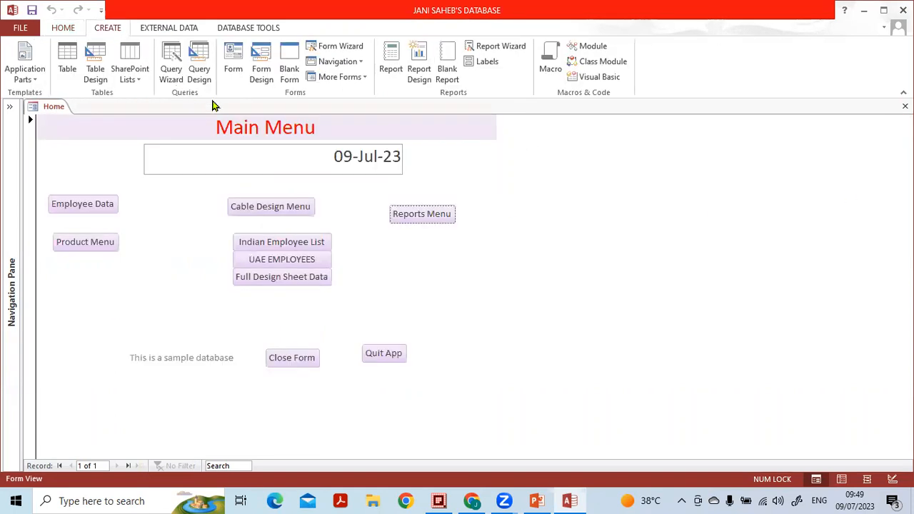
click(260, 74)
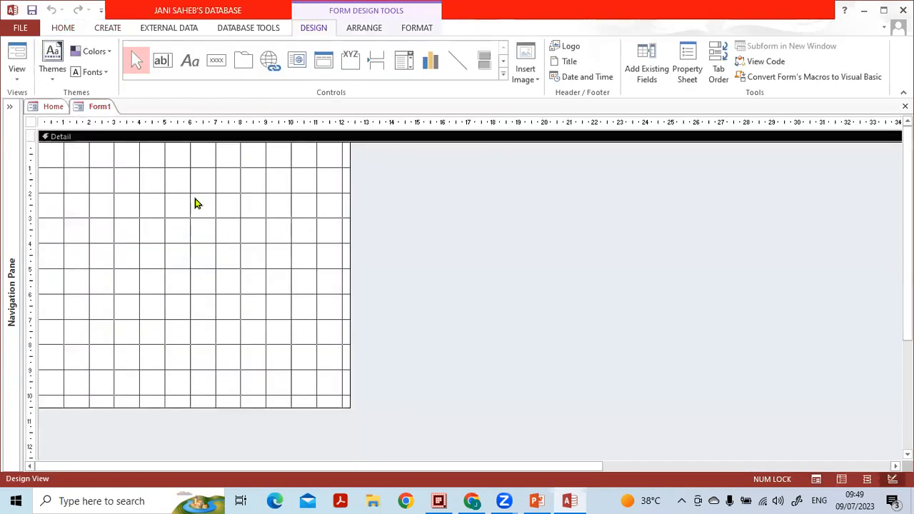
click(210, 179)
click(189, 64)
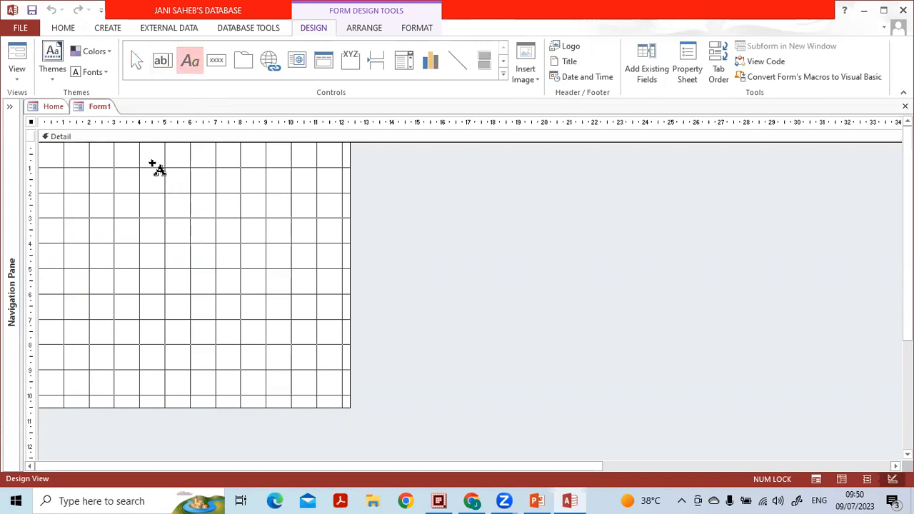
click(153, 166)
key(Caps_Lock)
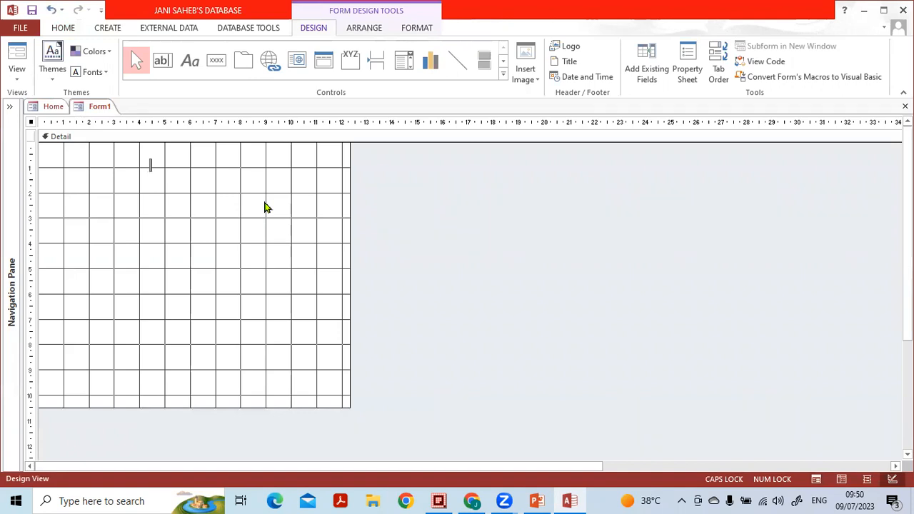
text(Report M)
key(Caps_Lock)
text(enu New)
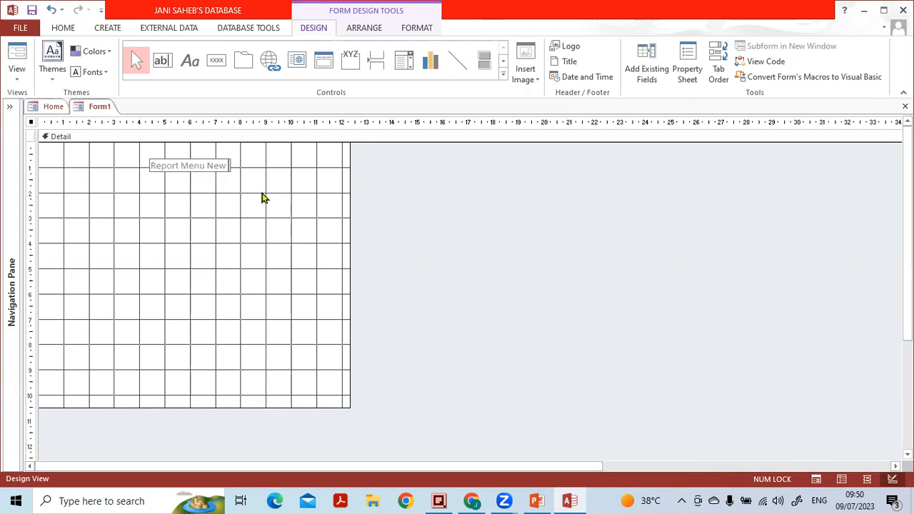
click(269, 219)
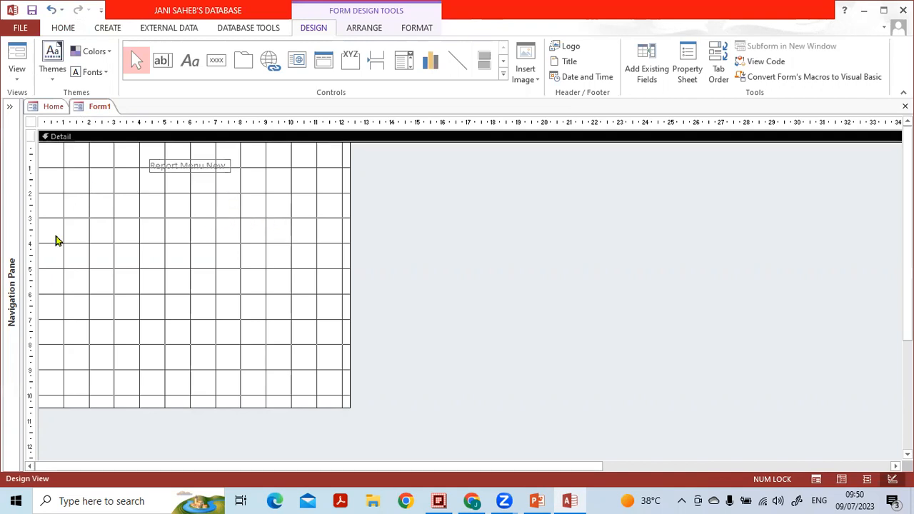
click(211, 64)
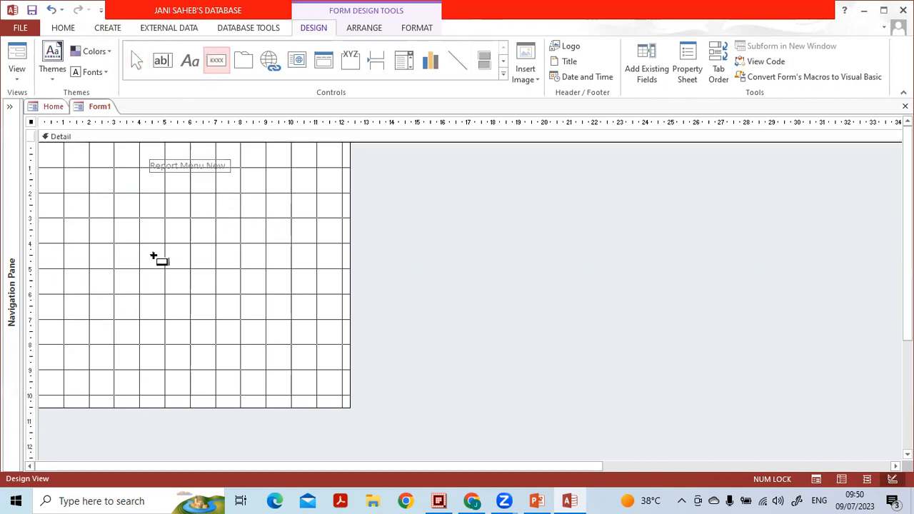
click(96, 242)
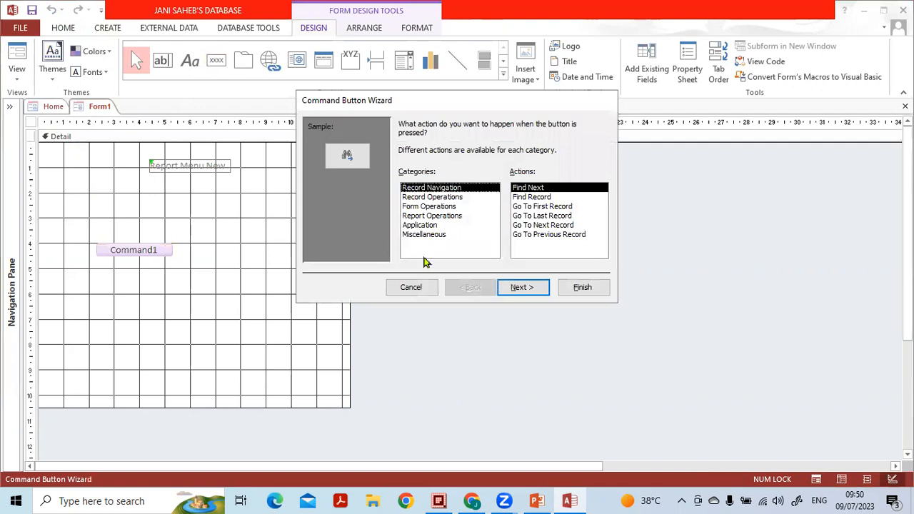
click(424, 286)
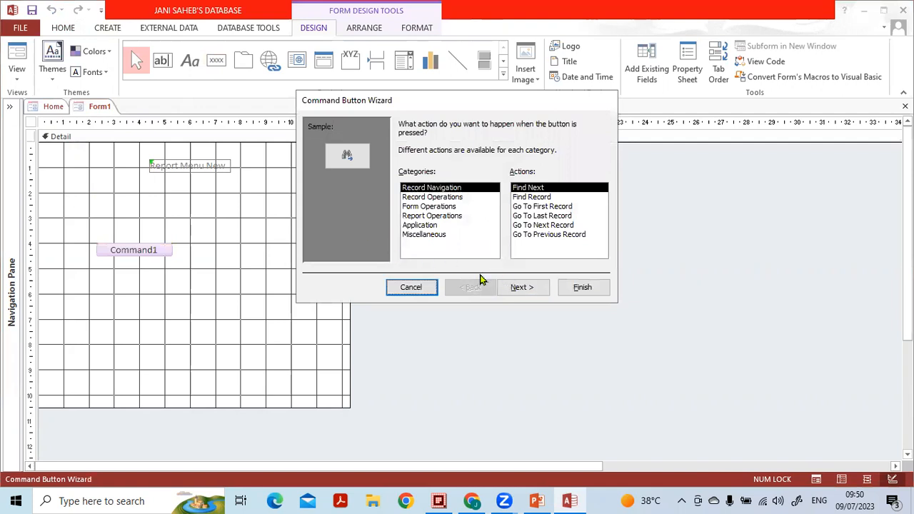
click(520, 287)
click(582, 287)
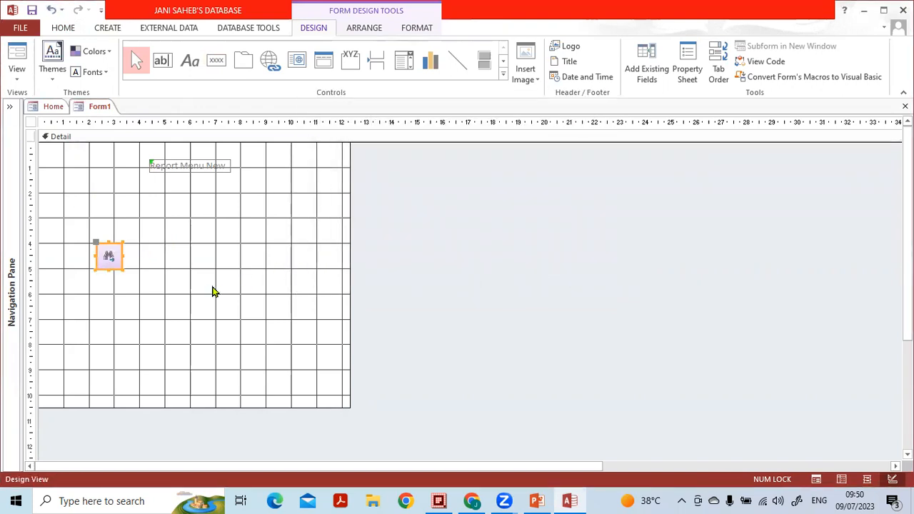
click(157, 279)
click(117, 267)
key(Delete)
click(146, 260)
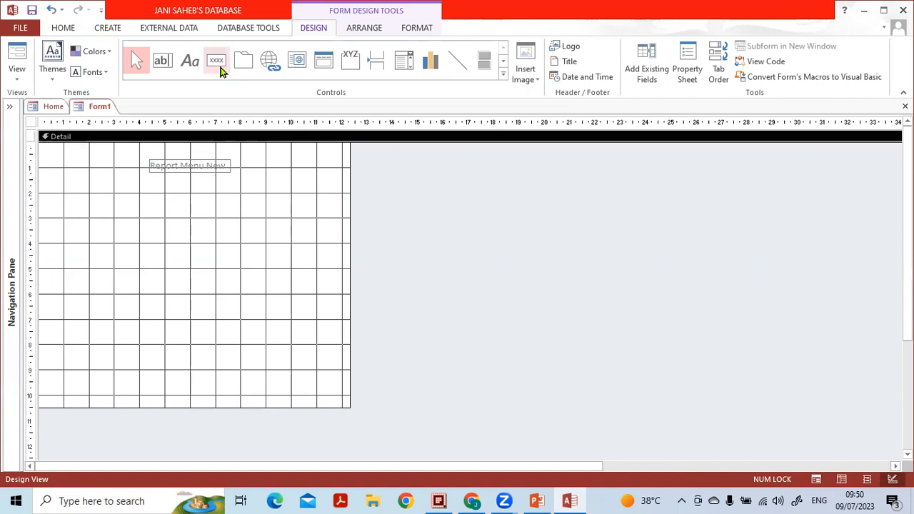
Step: Add a Close Form command button with the Exit Doorway picture about 9.6 cm across and 8.9 cm down
click(217, 63)
click(306, 363)
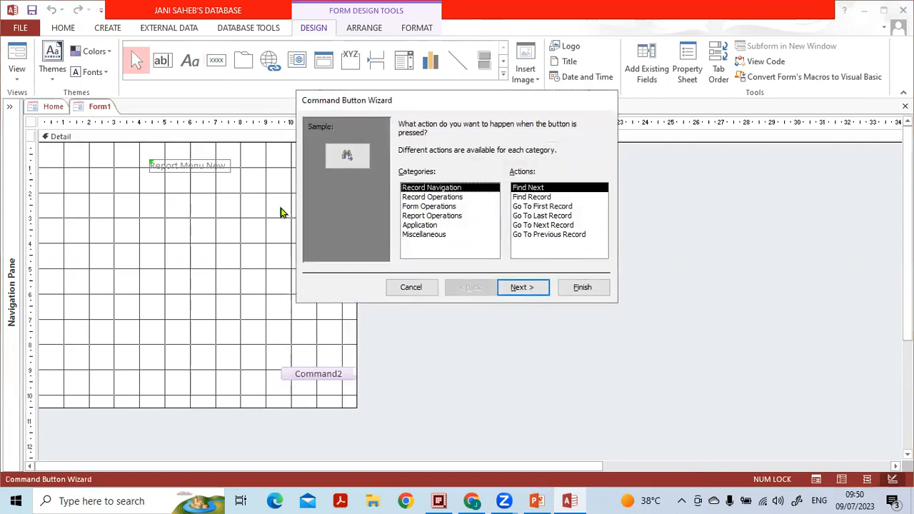
click(415, 207)
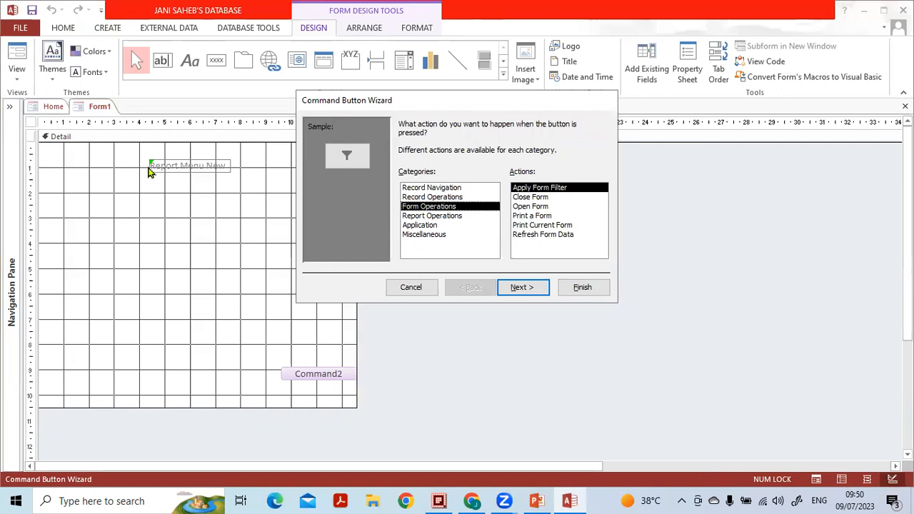
click(540, 198)
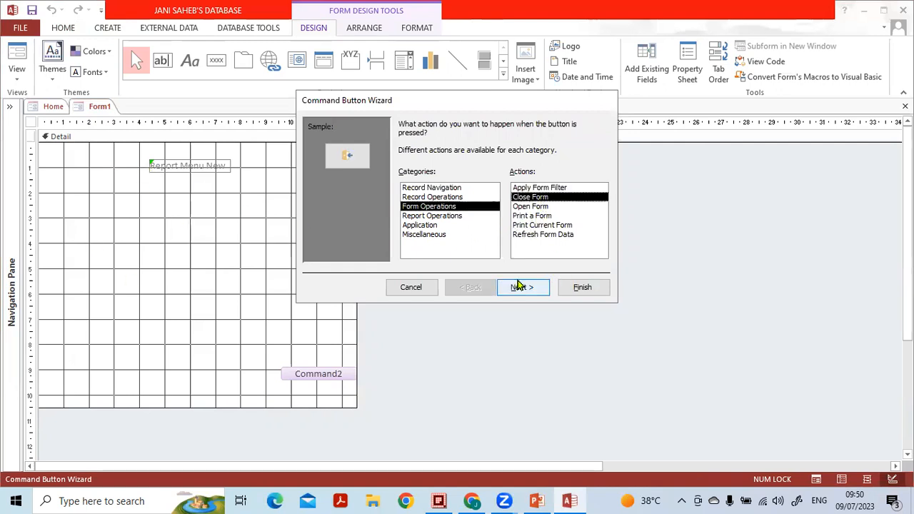
click(519, 286)
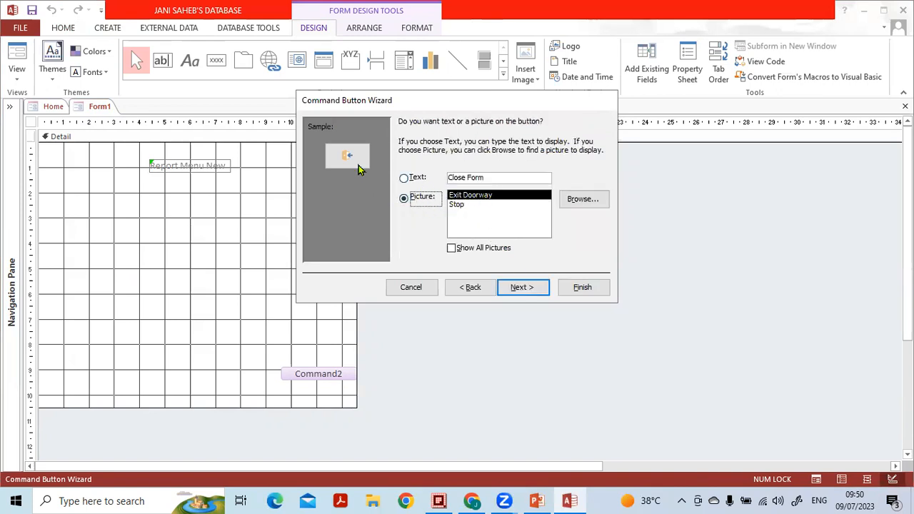
click(521, 287)
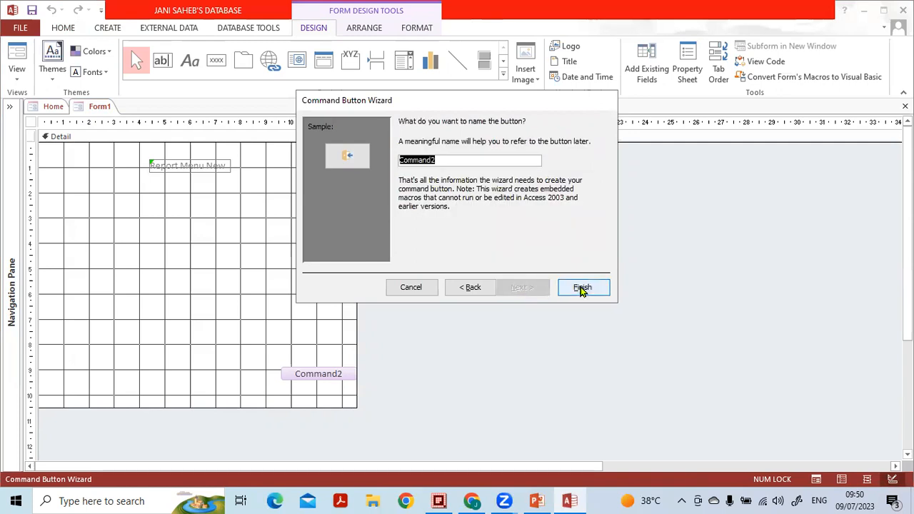
click(582, 287)
click(318, 283)
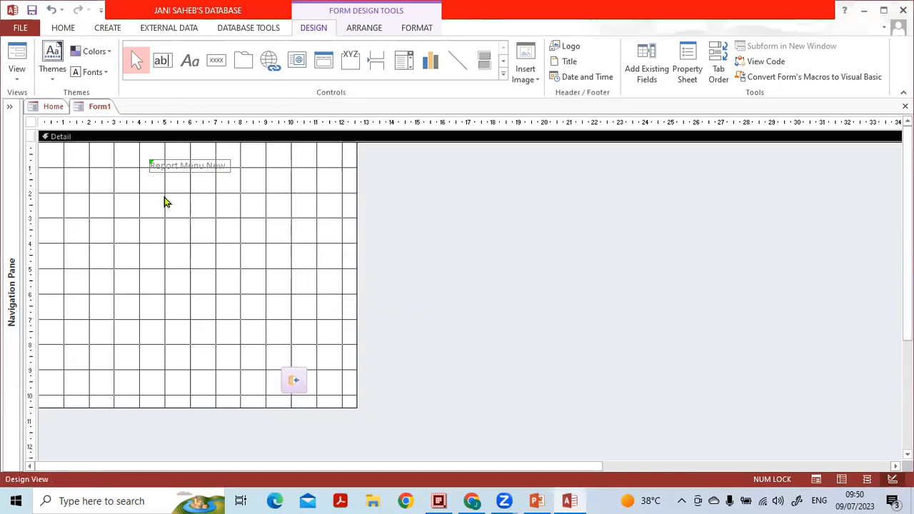
Step: Set the "Report Menu New" label's font size to 36 and enlarge it to about 10.4 cm wide and 2.2 cm high
click(217, 168)
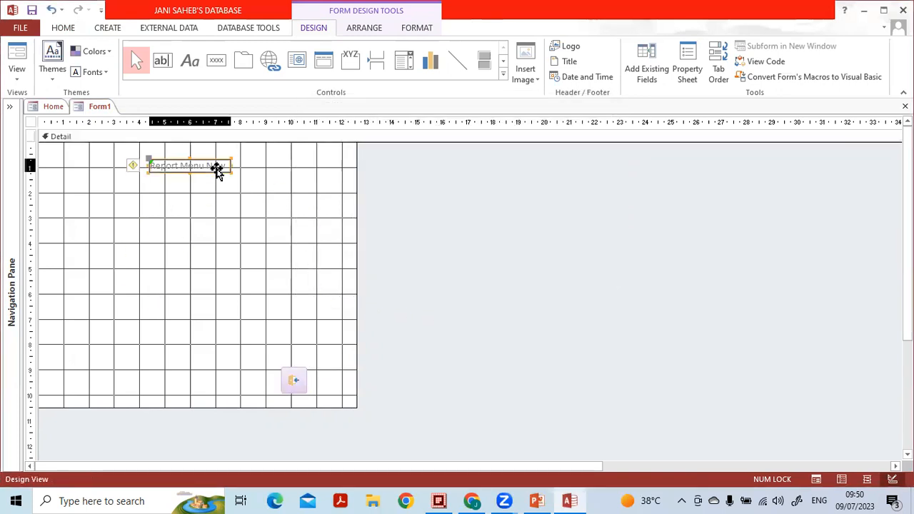
click(70, 29)
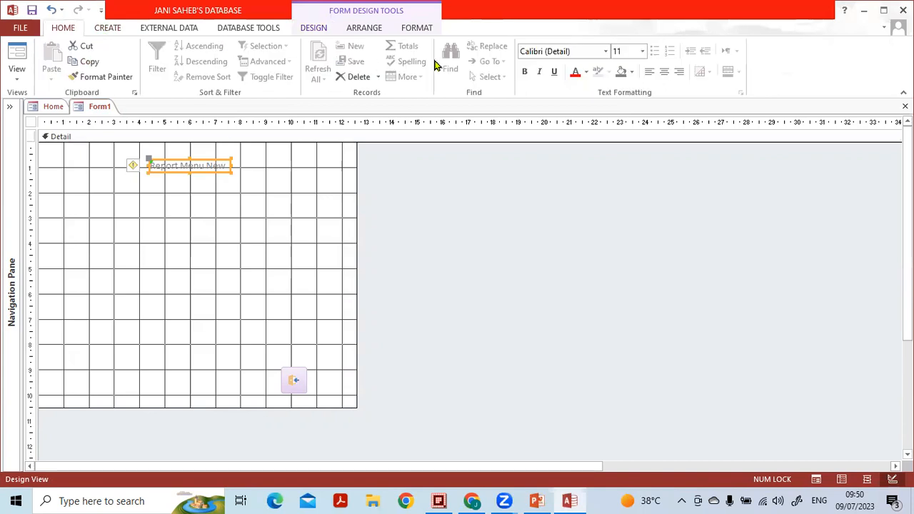
click(642, 52)
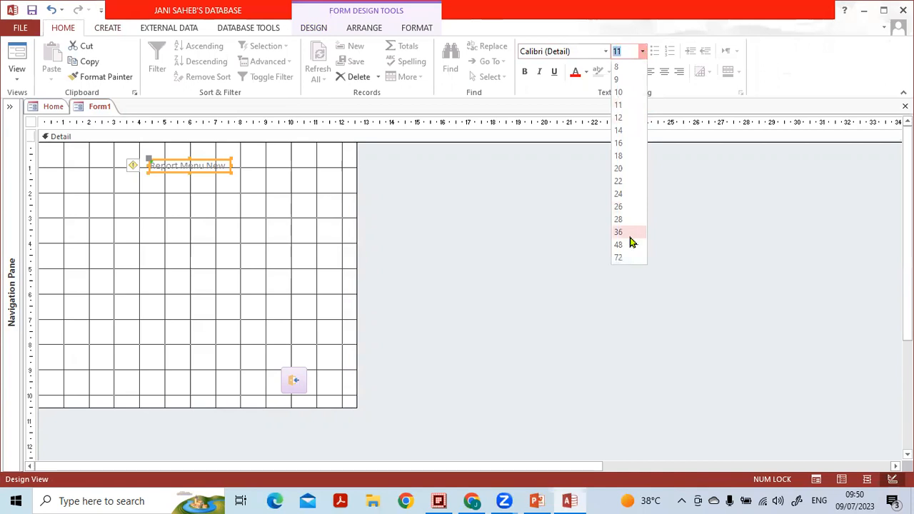
click(618, 232)
drag(230, 170, 312, 215)
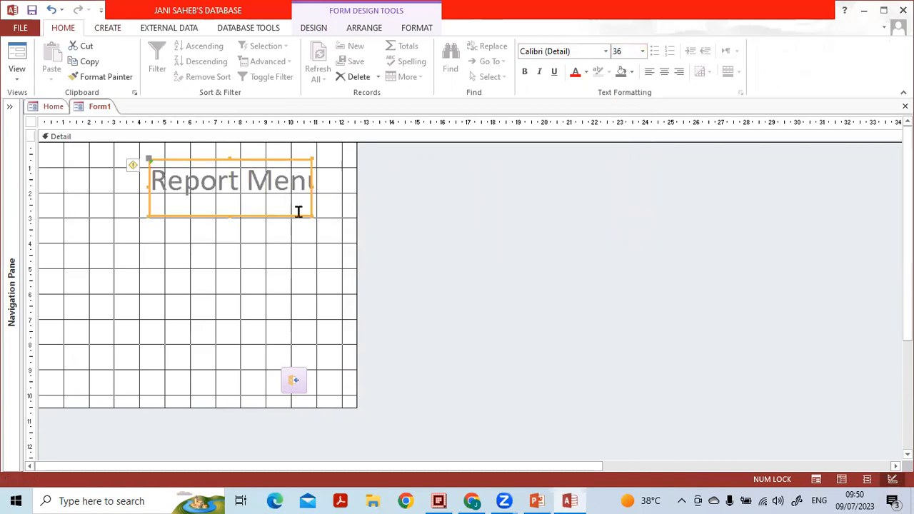
drag(148, 185, 47, 185)
click(137, 215)
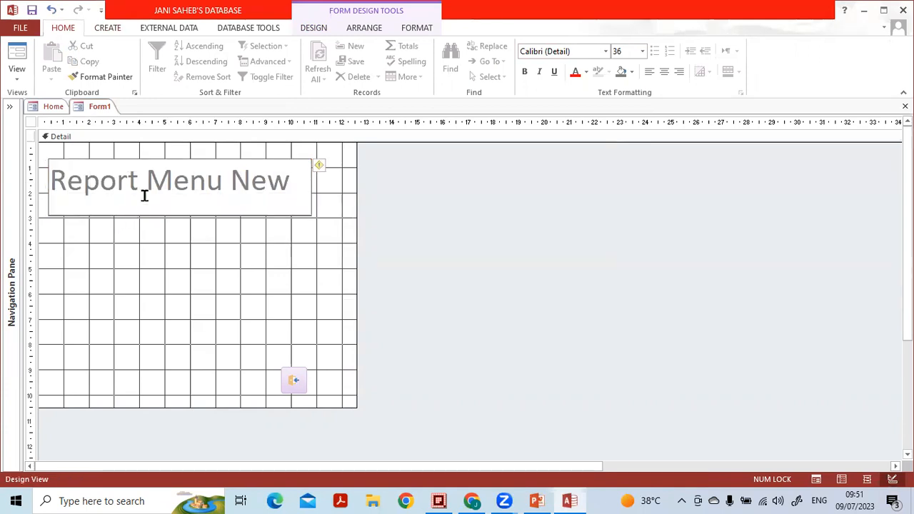
click(221, 230)
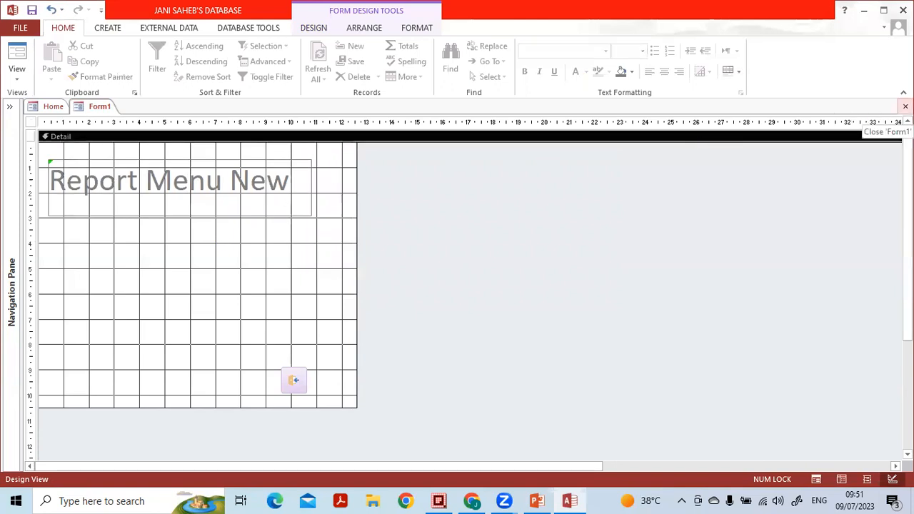
Step: Close the new form and save it under the name "new report menu"
click(905, 105)
click(418, 289)
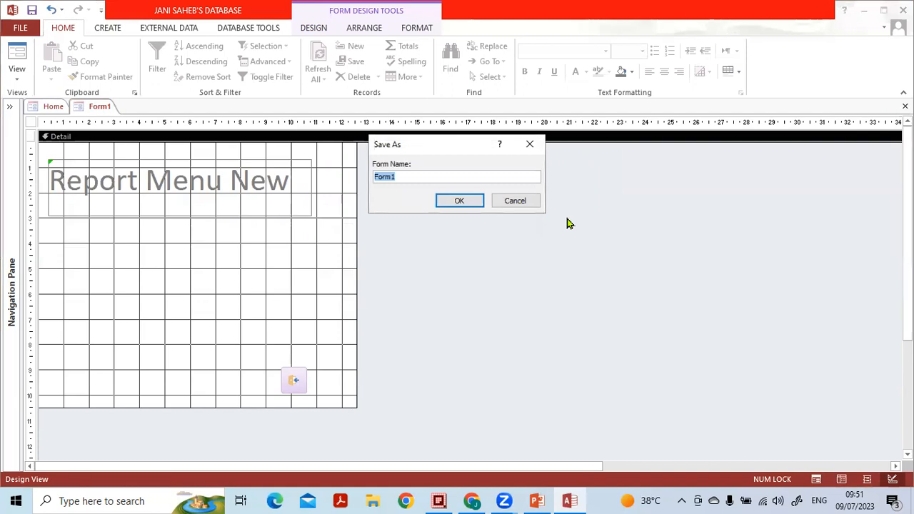
text(new report menu)
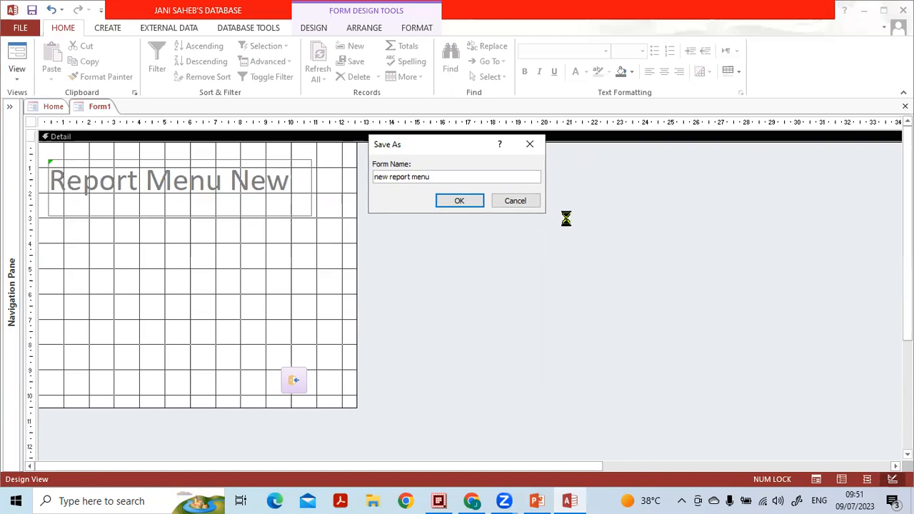
key(Return)
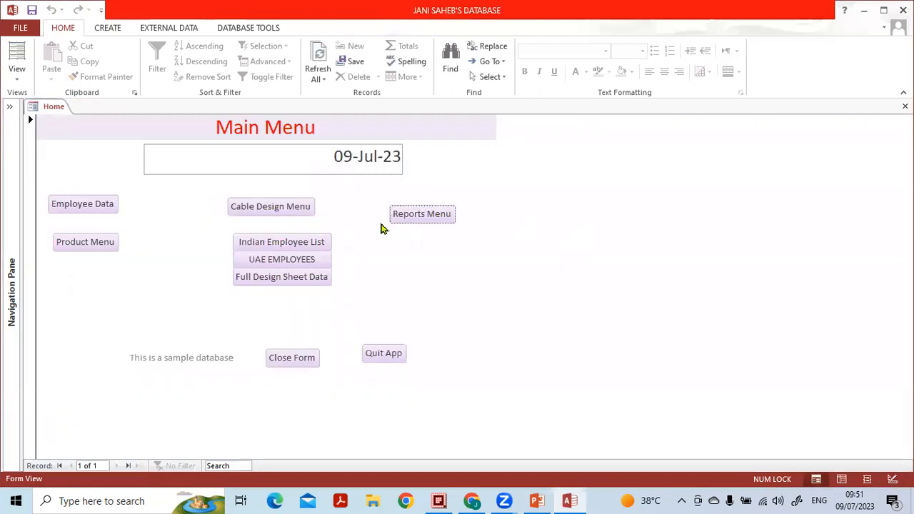
Step: Group the database objects by Created Date and go to the ones created today
click(10, 107)
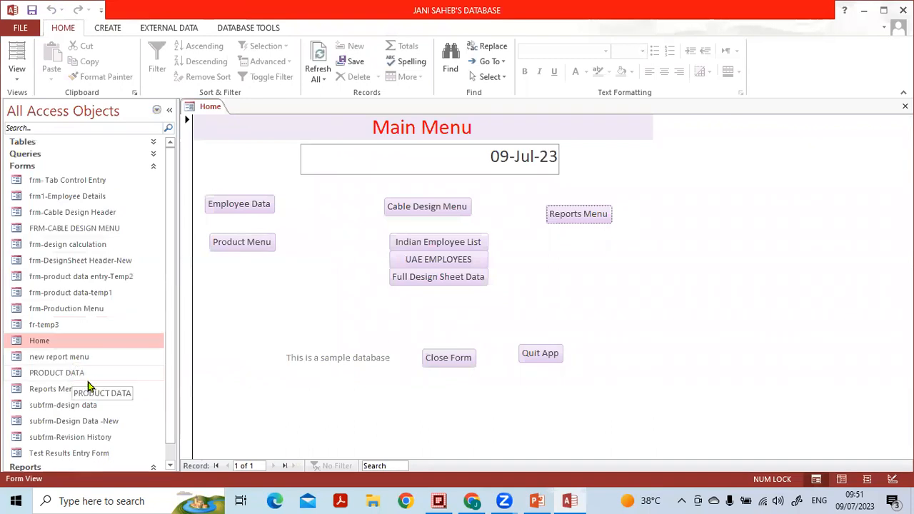
click(157, 115)
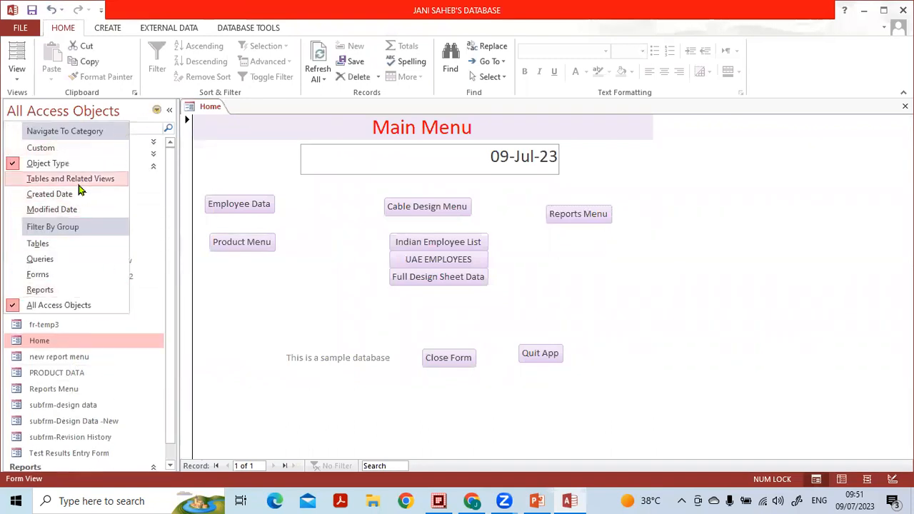
click(49, 194)
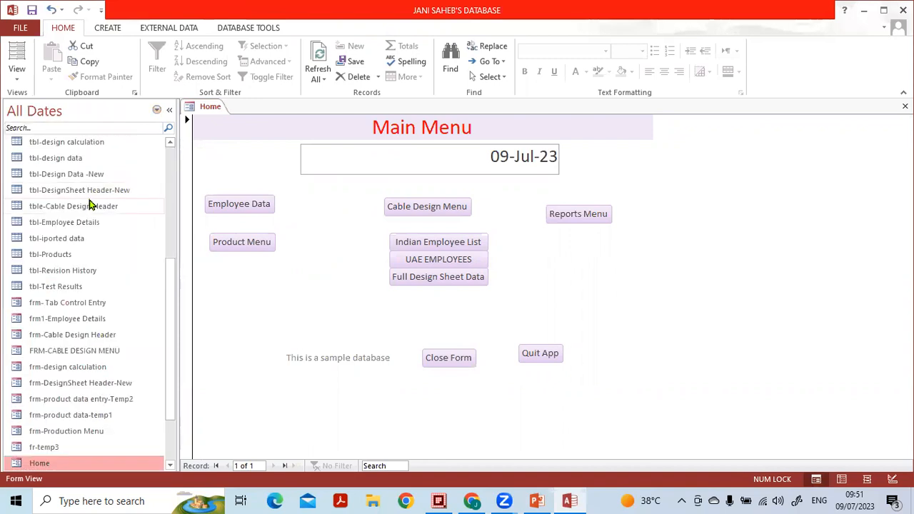
scroll(90, 204, up, 10)
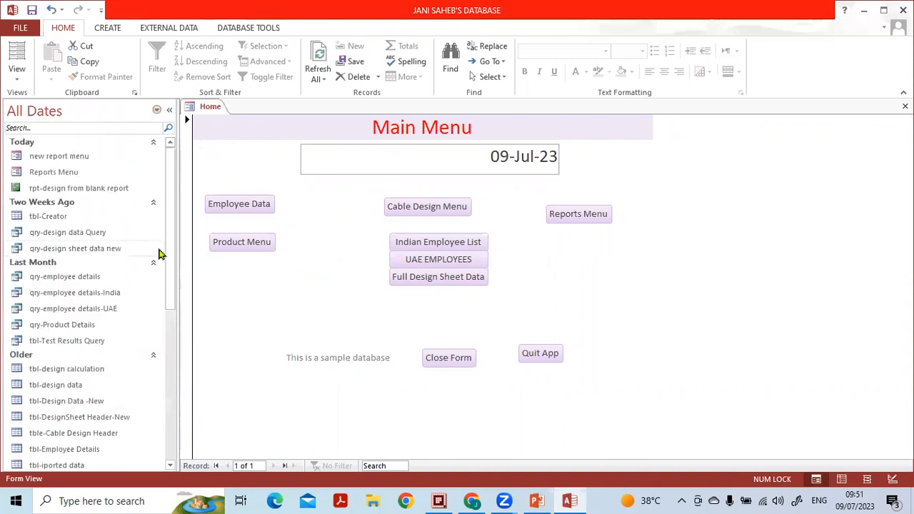
Step: Open the new report menu form to check its layout at full width, and close it
click(55, 162)
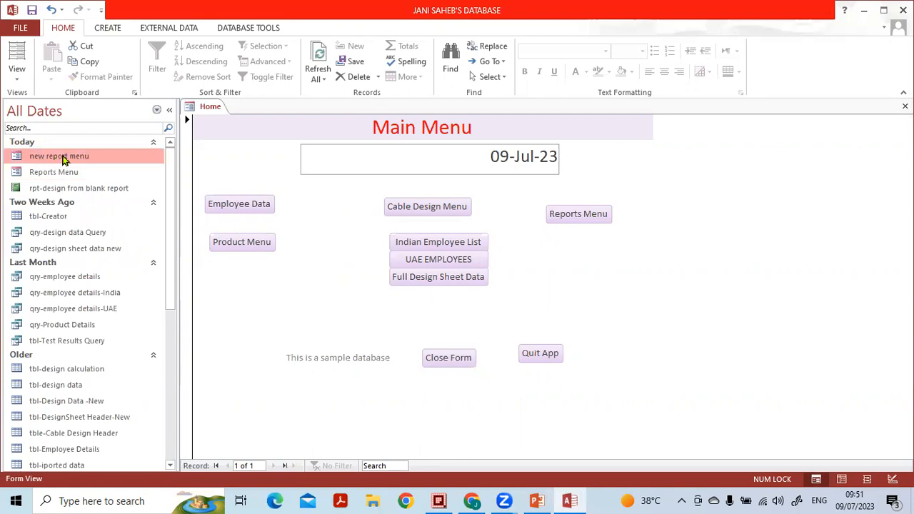
double_click(63, 160)
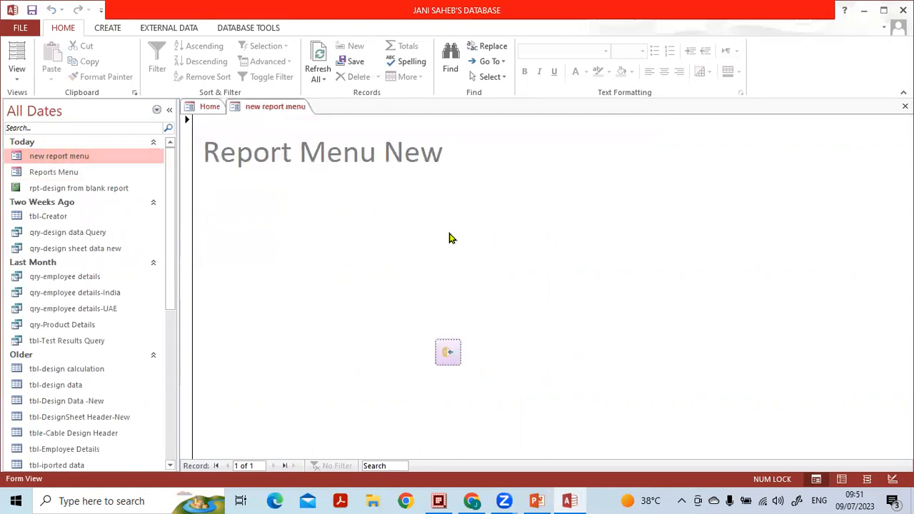
click(169, 110)
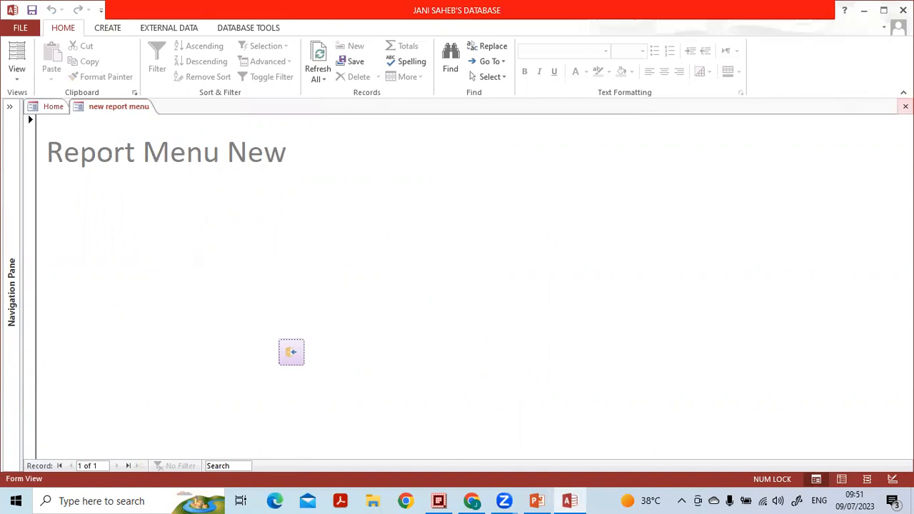
click(905, 105)
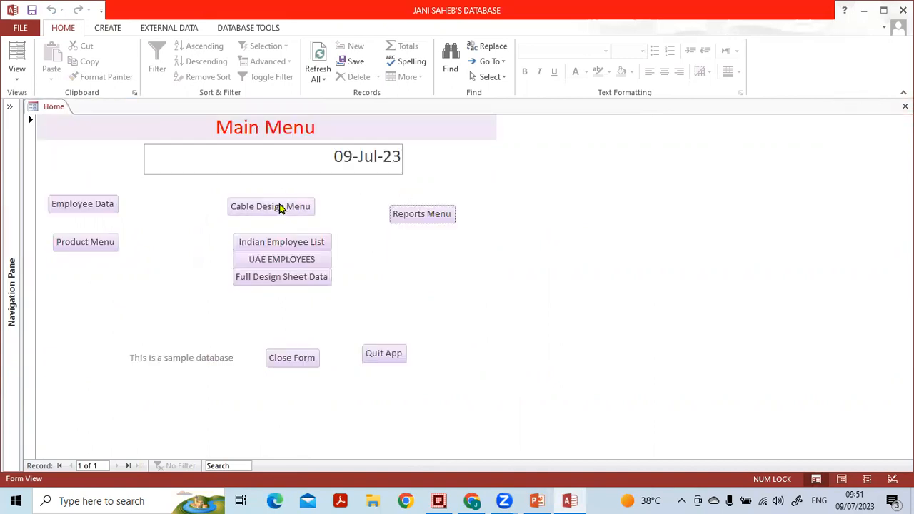
Step: In the Home form's Design view, add a command button below Reports Menu that opens the new report menu form
click(8, 109)
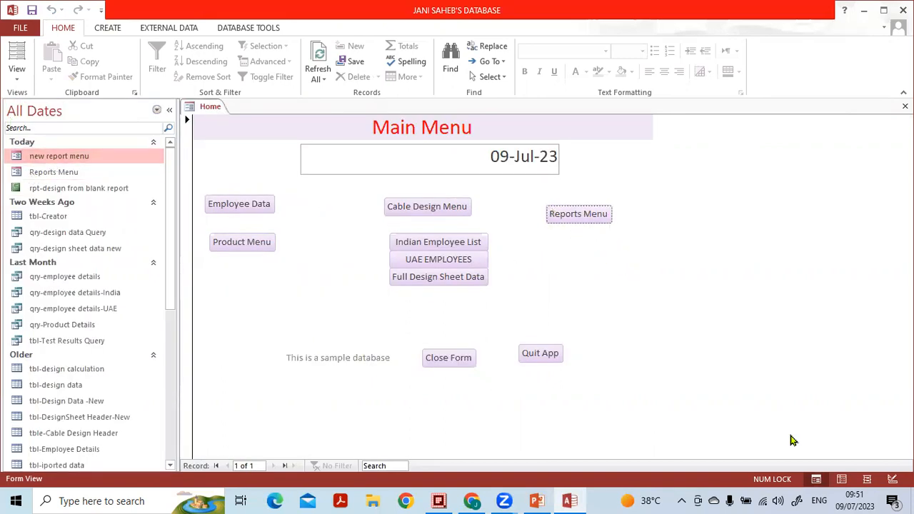
click(893, 480)
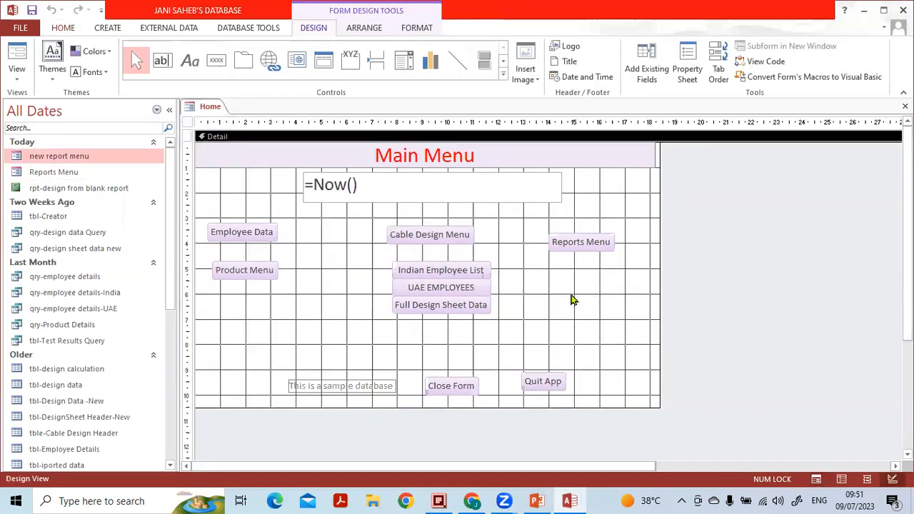
click(217, 61)
drag(557, 261, 638, 280)
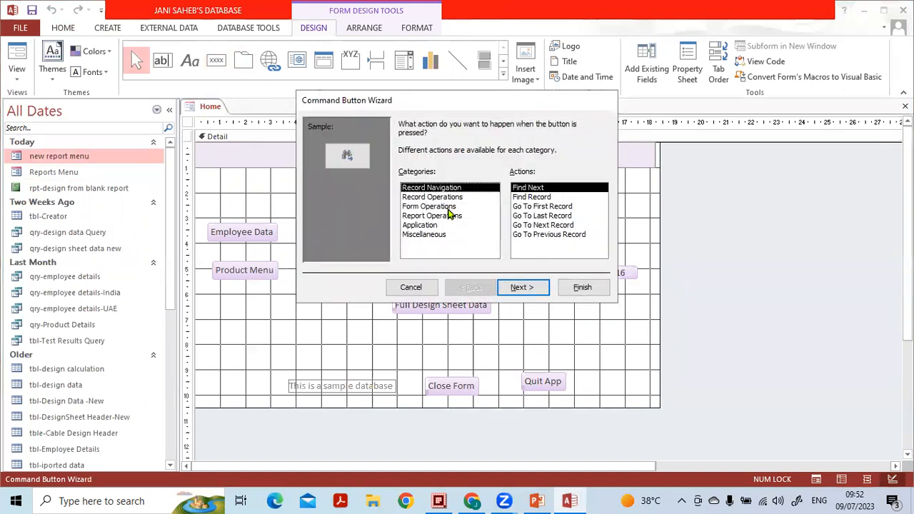
click(448, 207)
click(537, 207)
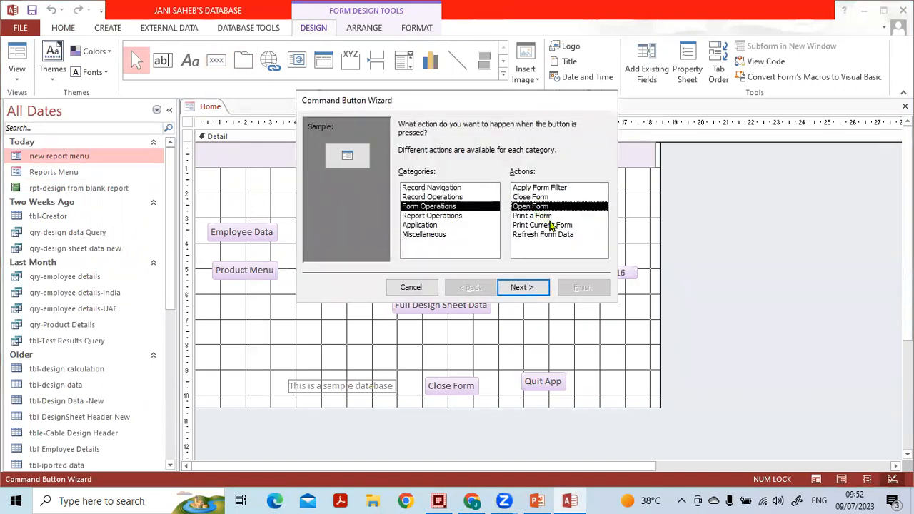
click(527, 287)
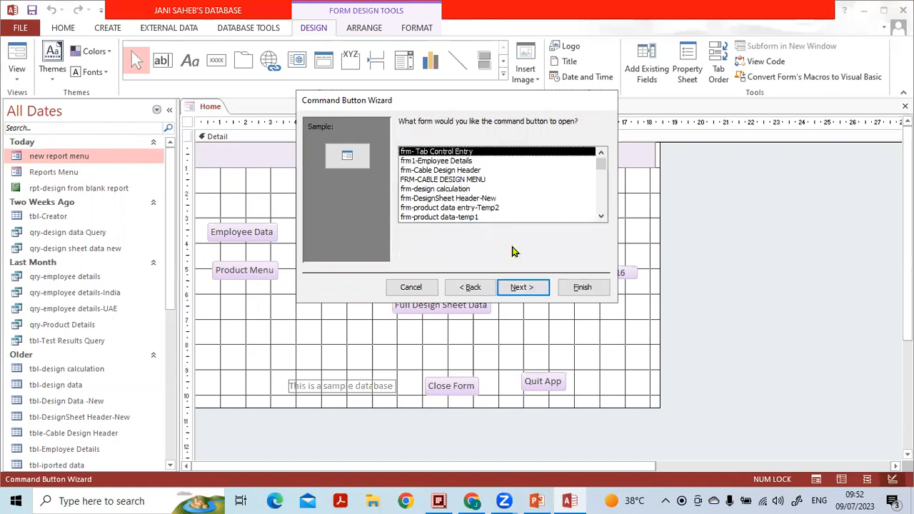
click(467, 199)
scroll(468, 202, down, 2)
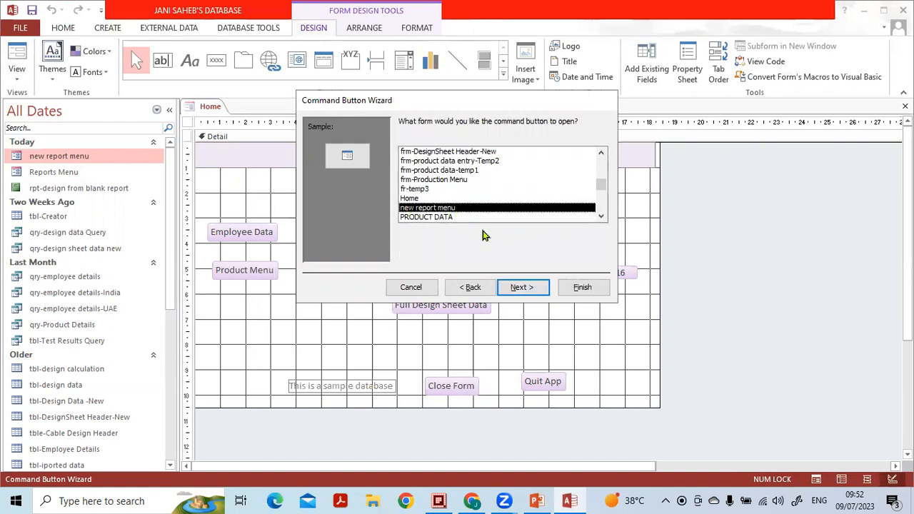
Step: Give the command button the text "New report menu" and align its left edge with the Reports Menu button, about 14 cm across
click(522, 286)
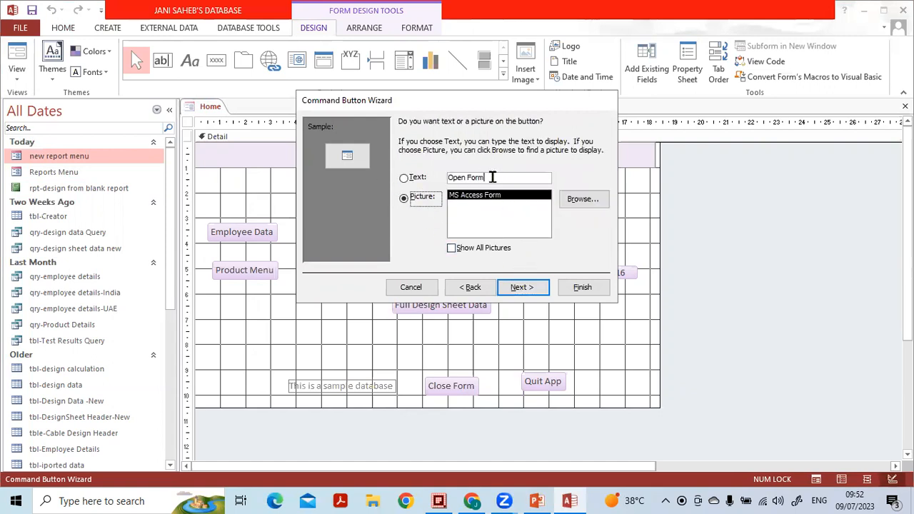
click(414, 180)
text(New report menu)
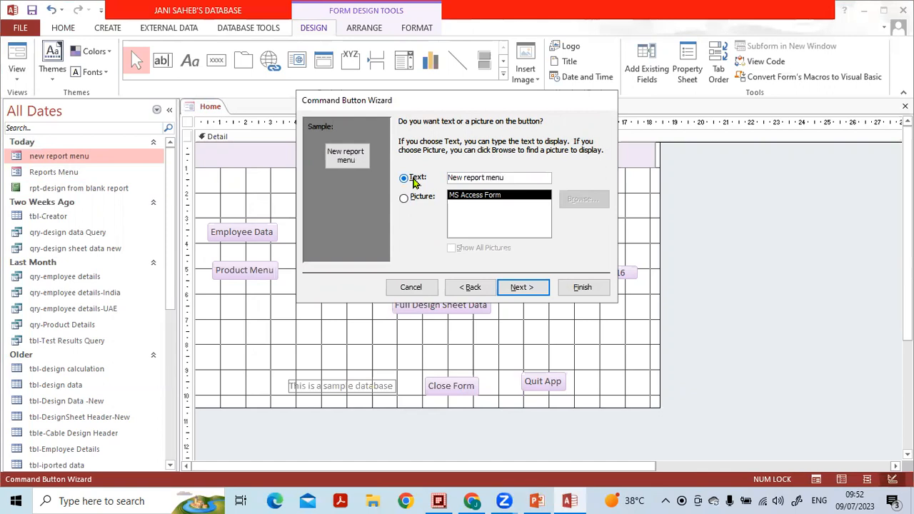
click(528, 287)
click(582, 288)
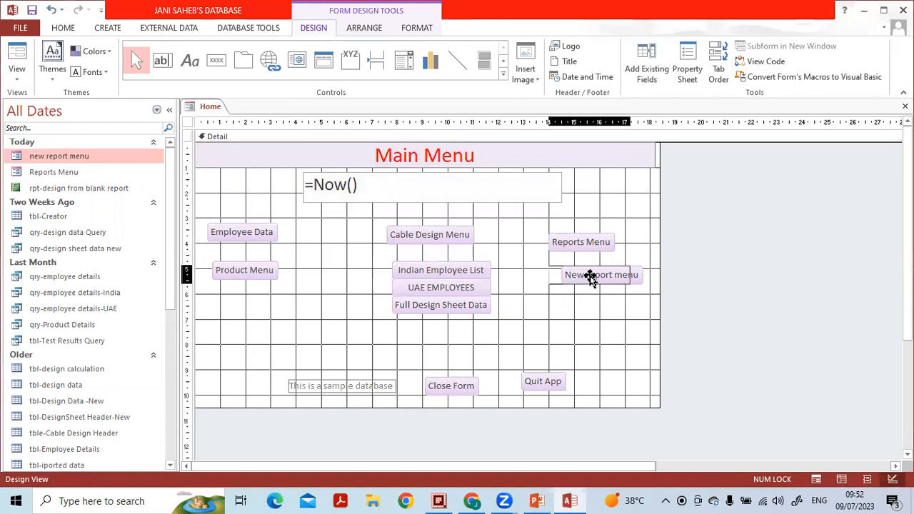
drag(590, 279, 576, 279)
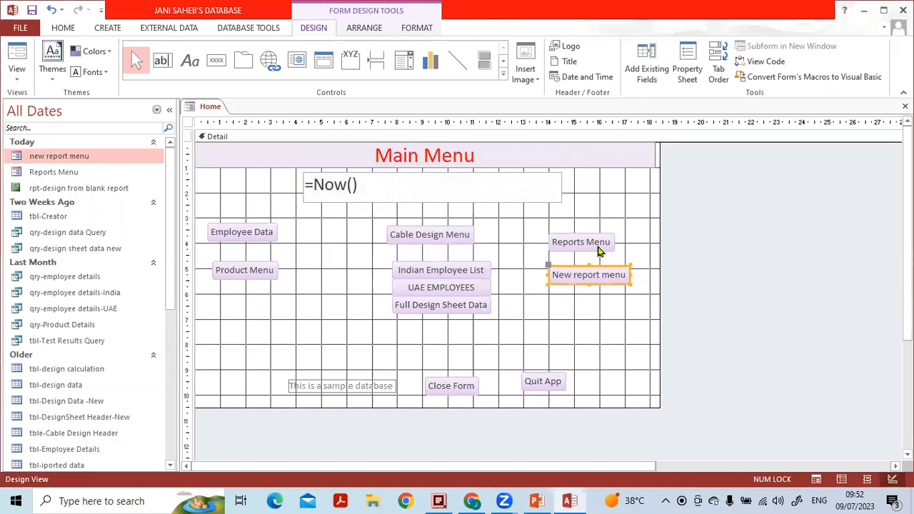
Step: Save and close the Home form, and reopen it by searching the database objects for "ho"
click(905, 106)
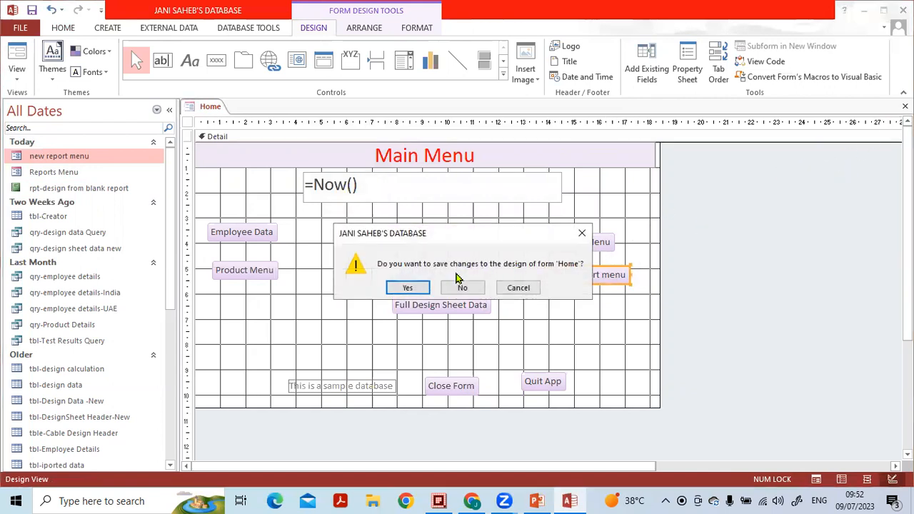
click(419, 286)
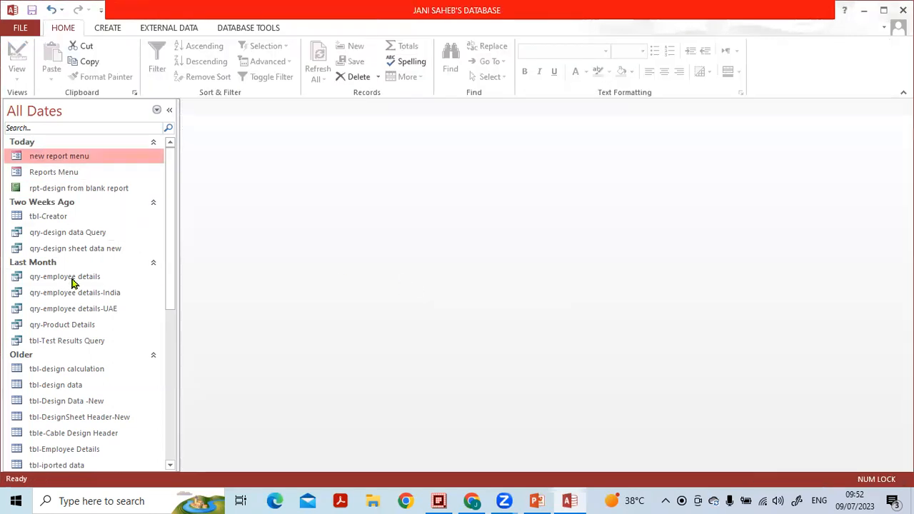
click(92, 130)
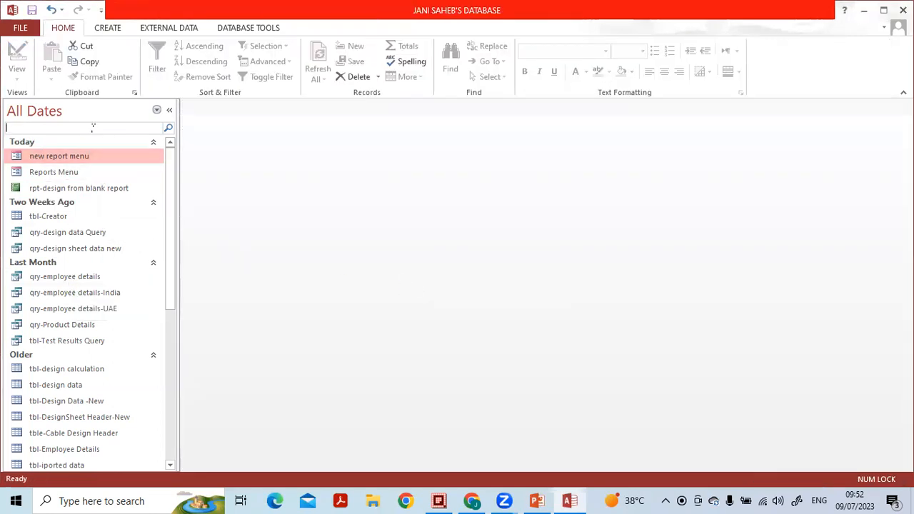
text(h)
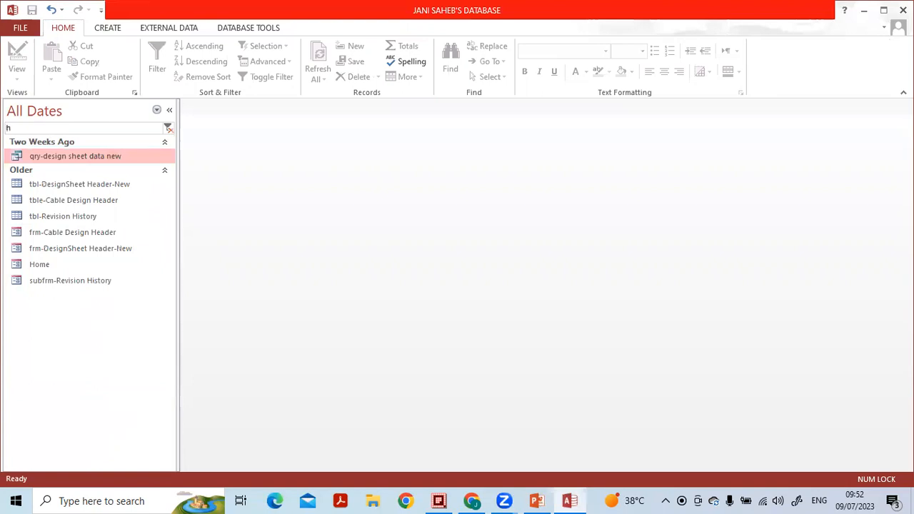
text(o)
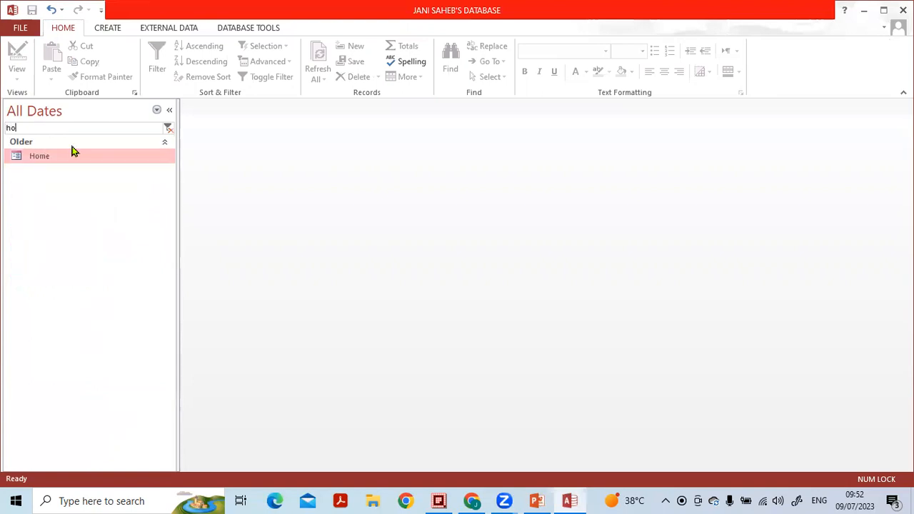
double_click(44, 165)
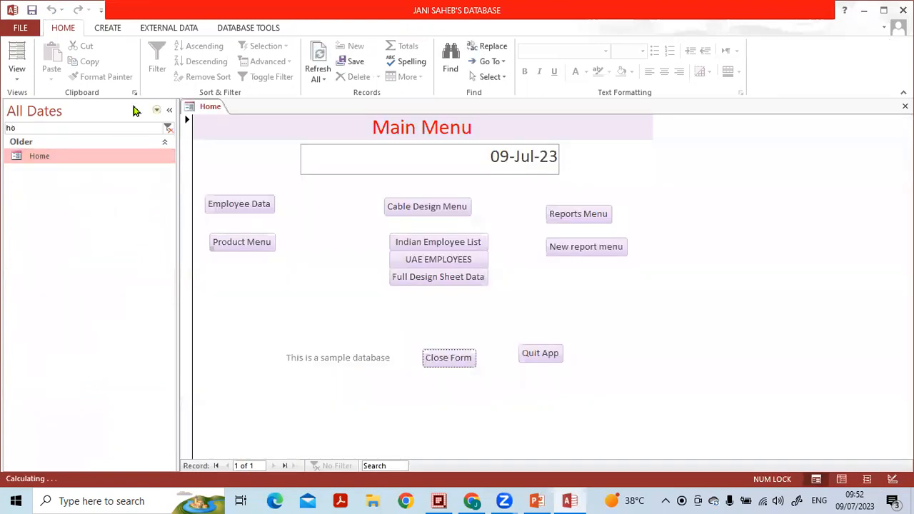
Step: Test the Main Menu's Reports Menu button with the navigation pane collapsed, closing the Reports Menu form once and opening it again
click(169, 109)
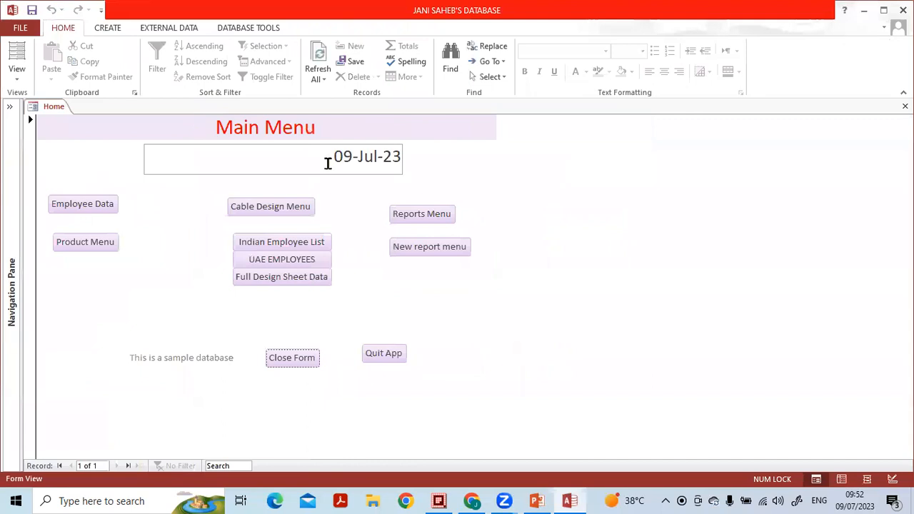
click(442, 220)
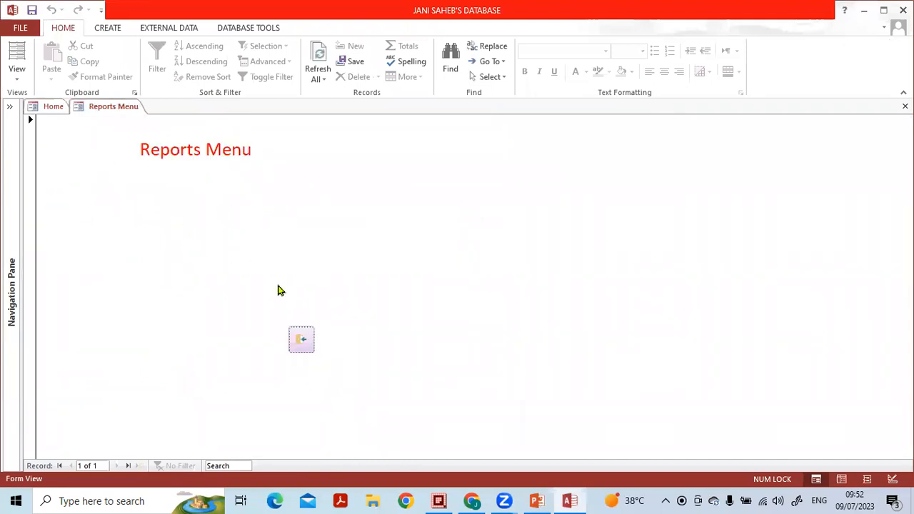
click(301, 339)
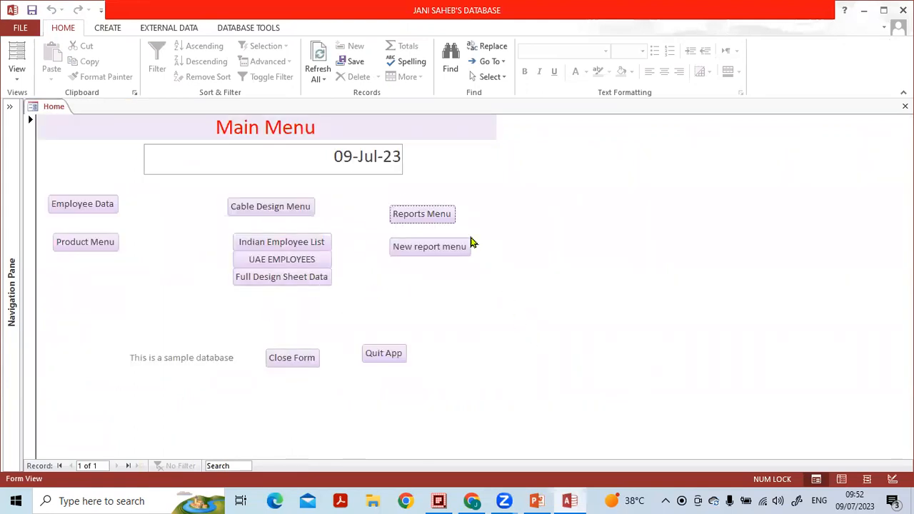
click(423, 215)
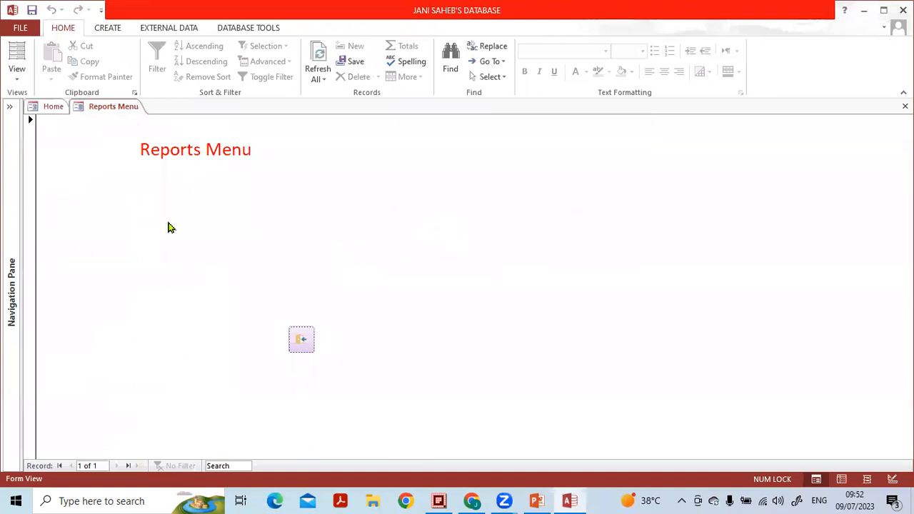
Step: Clear the object search and group the database objects by Object Type
click(10, 107)
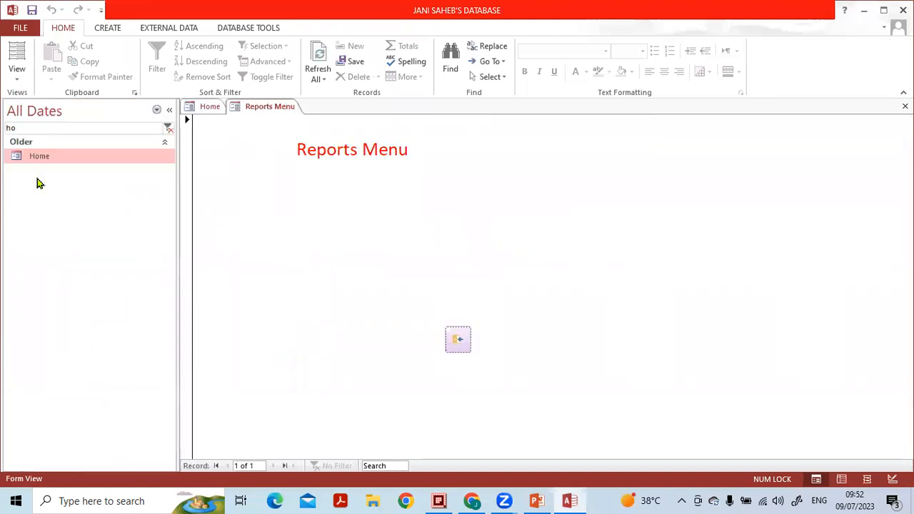
click(166, 129)
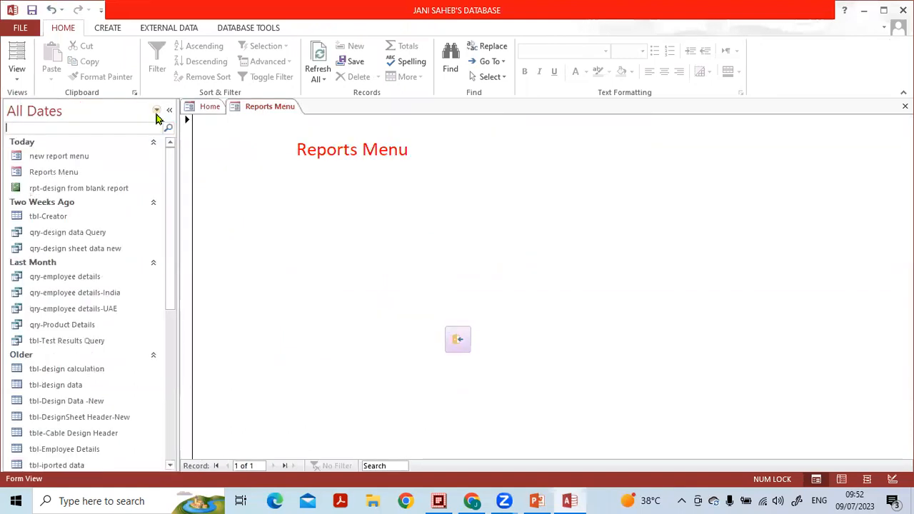
click(156, 110)
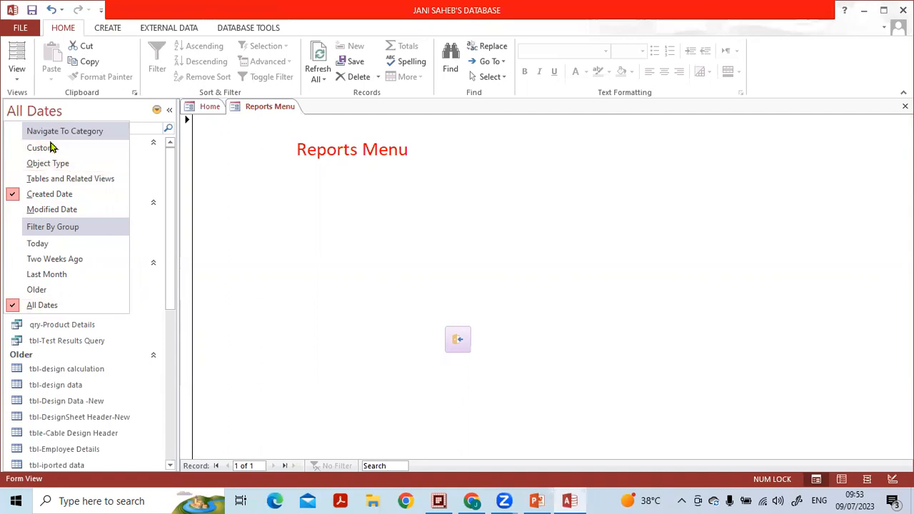
click(55, 163)
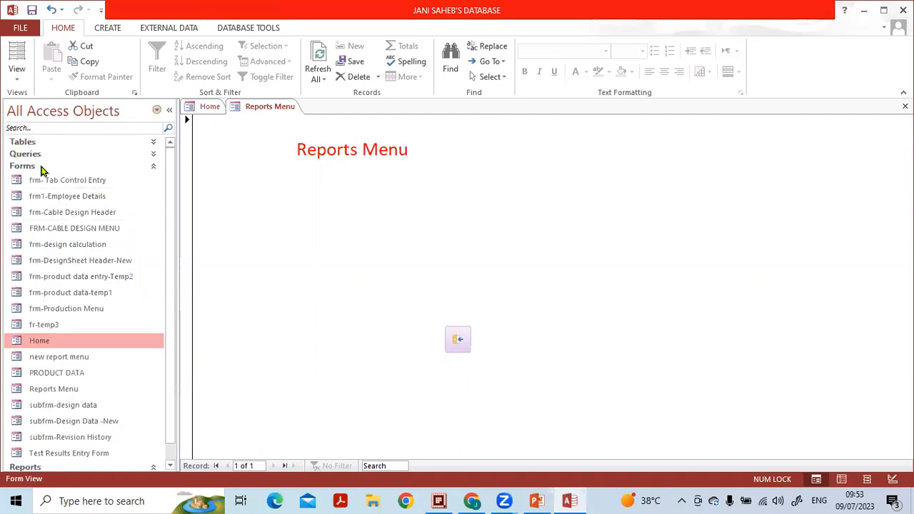
Step: Collapse the Forms group in the list of database objects and select rpt-design from blank report under Reports
click(153, 166)
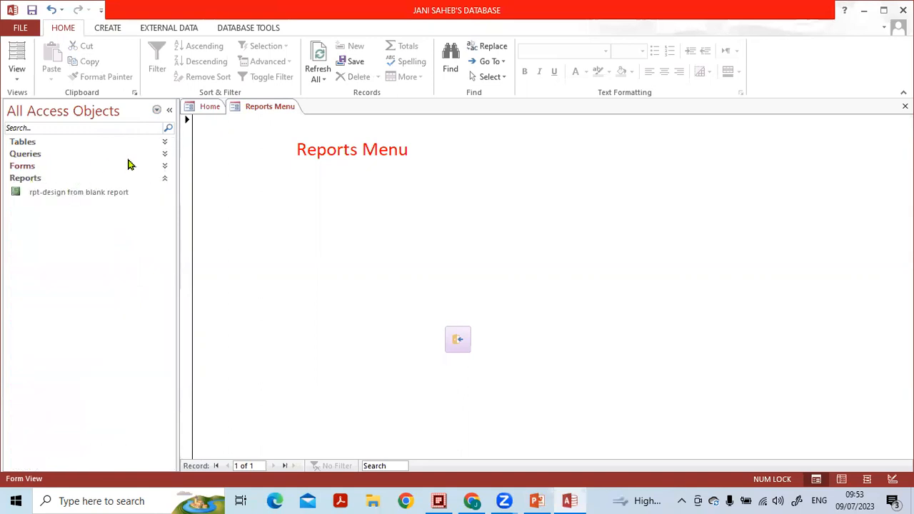
click(157, 112)
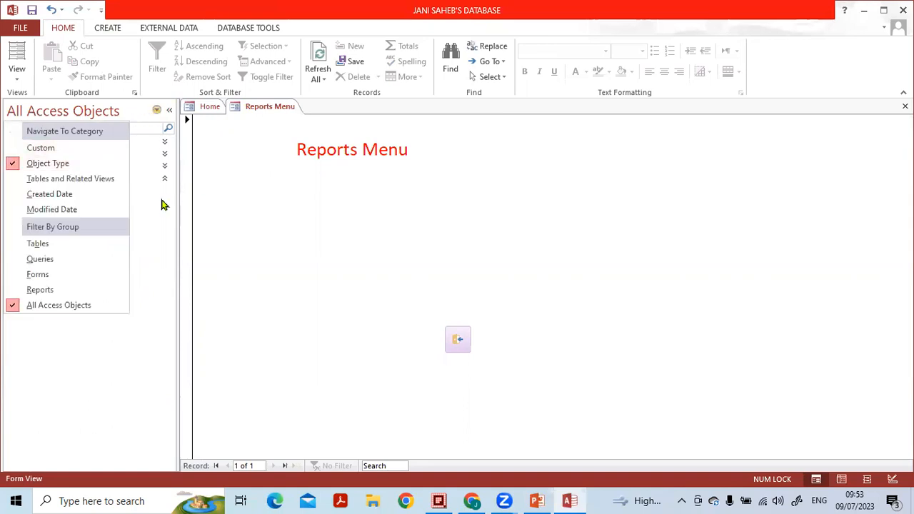
click(160, 240)
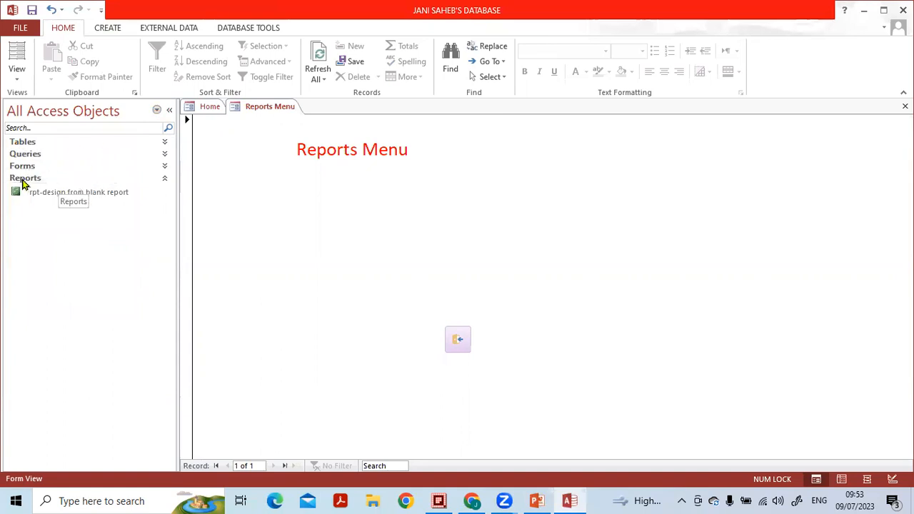
click(165, 179)
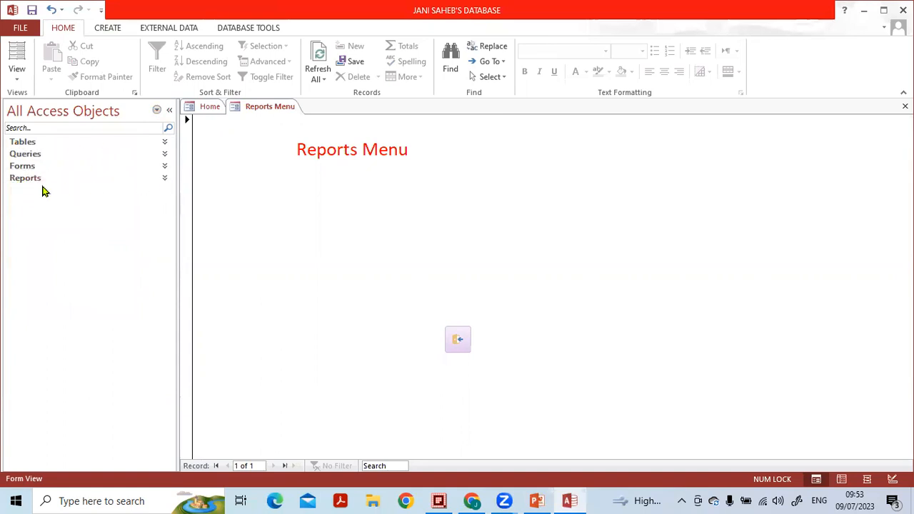
click(91, 179)
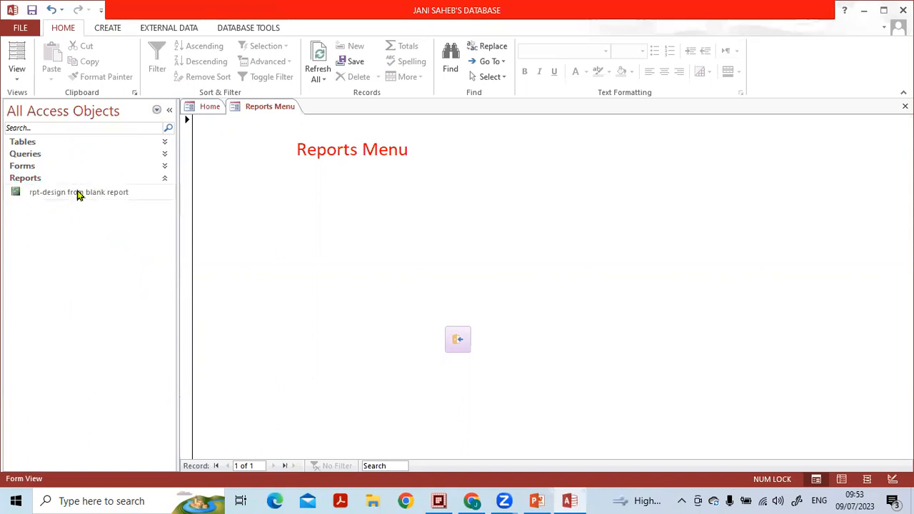
click(79, 194)
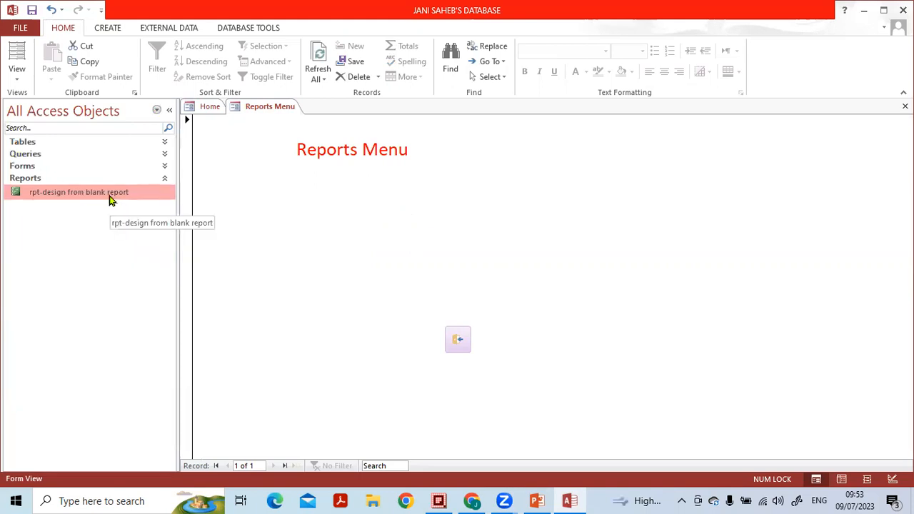
Step: Close the Reports Menu form and test the Main Menu's Employee Data button with the navigation pane hidden, closing the employee form again
click(169, 114)
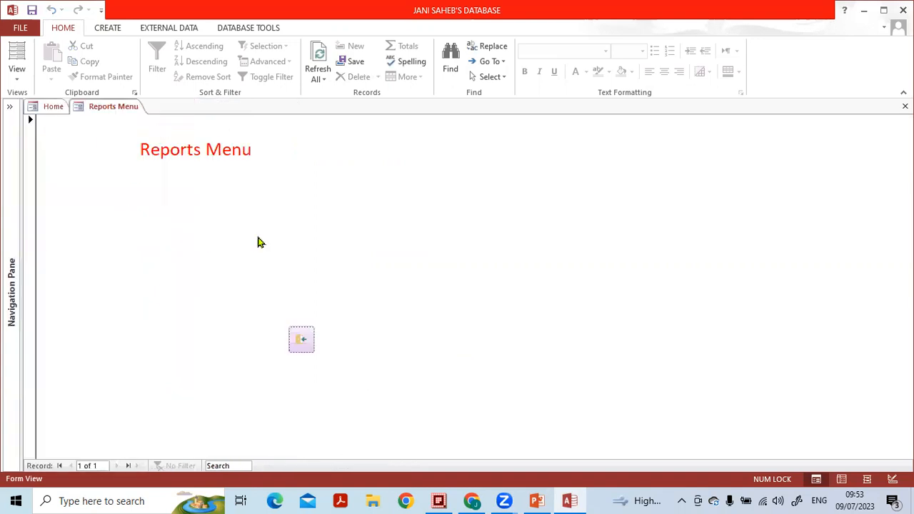
click(11, 112)
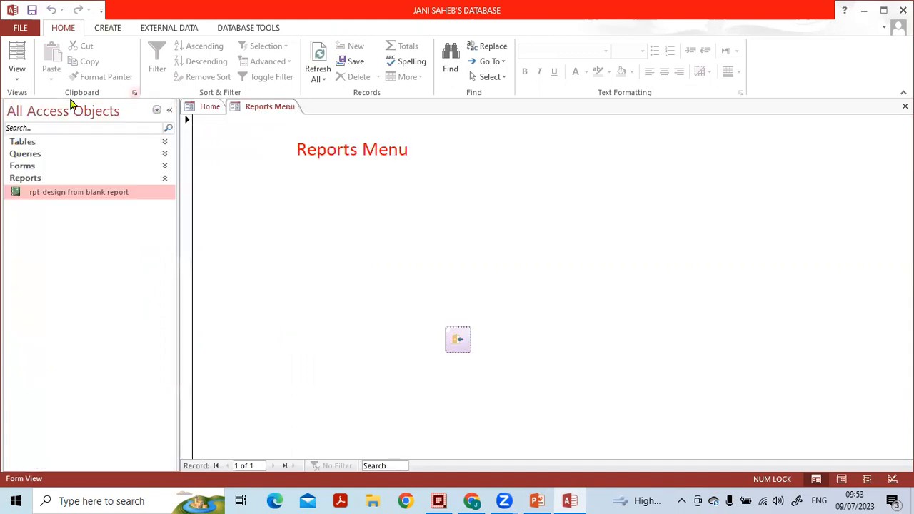
click(170, 113)
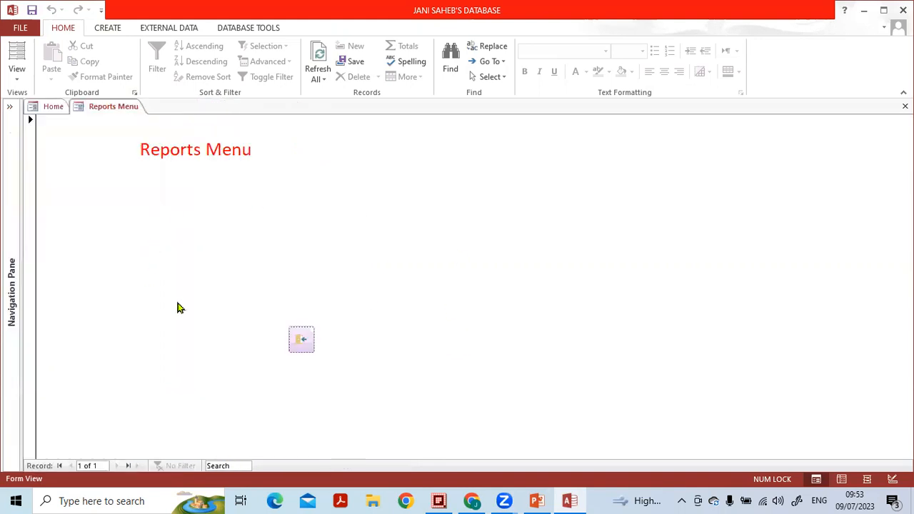
click(302, 340)
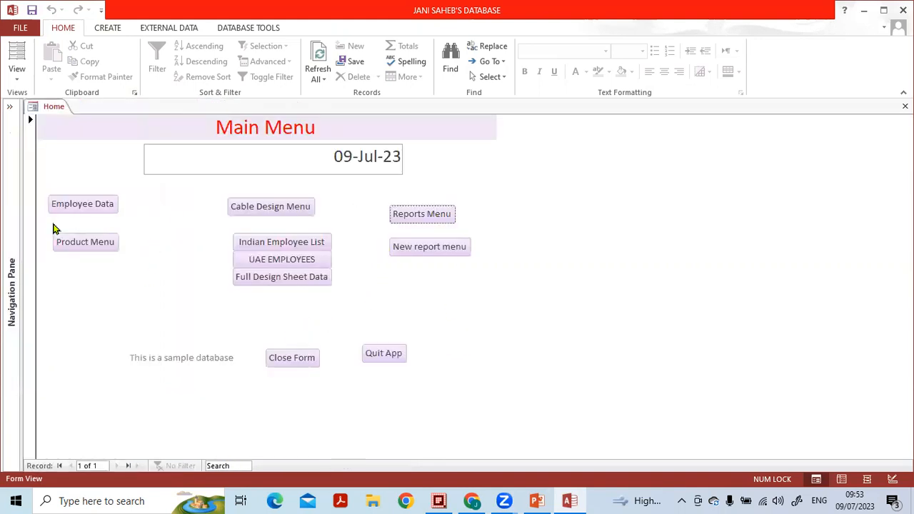
click(77, 207)
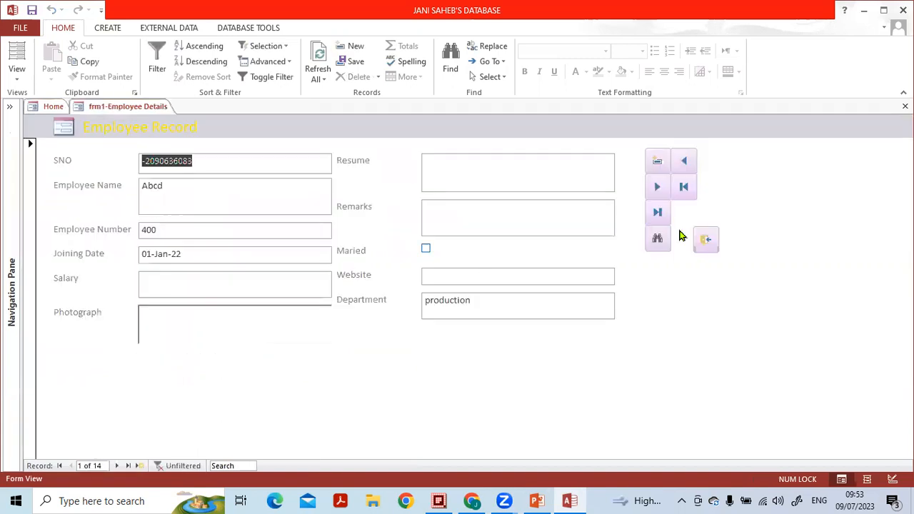
click(710, 239)
Step: Reopen the Reports Menu form from the Main Menu, and view and close the report rpt-design from blank report
click(426, 215)
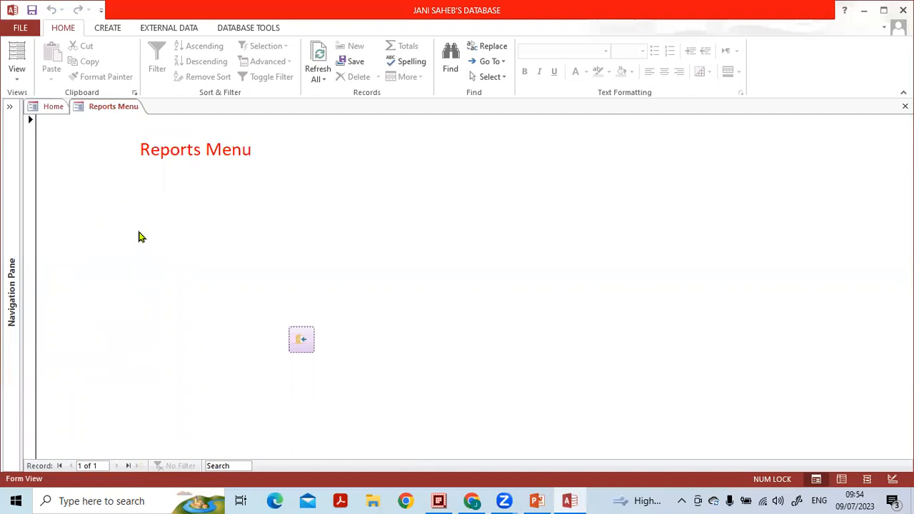
click(9, 106)
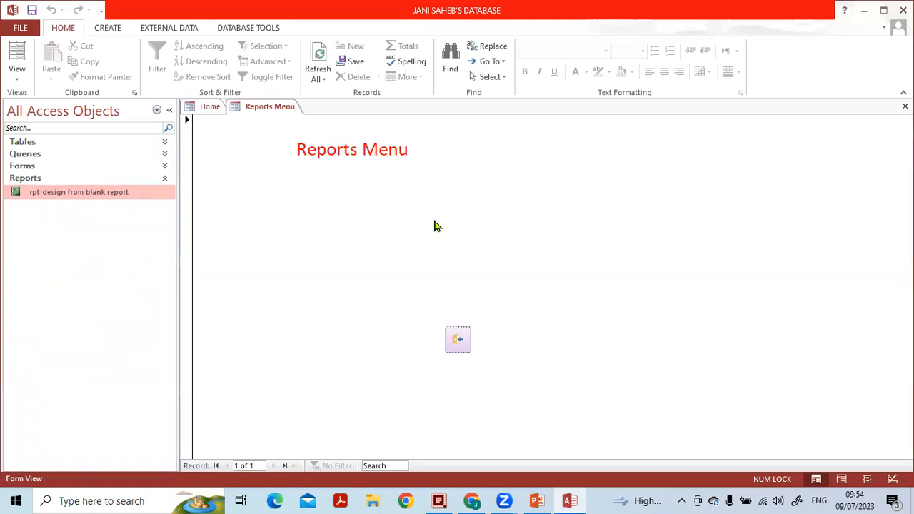
double_click(97, 198)
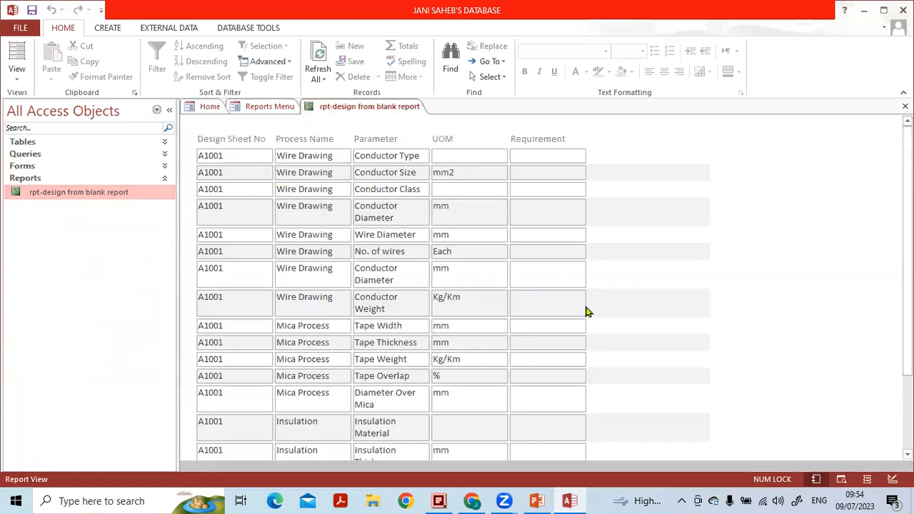
click(904, 106)
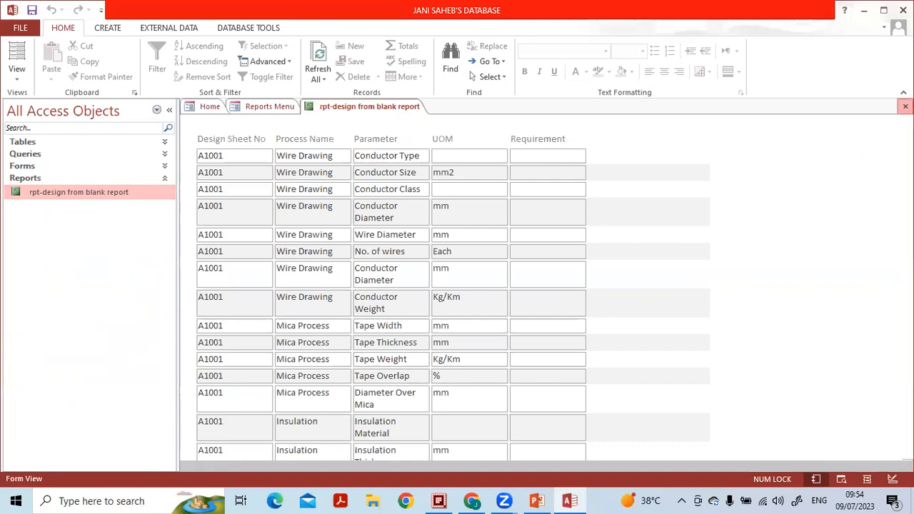
click(170, 110)
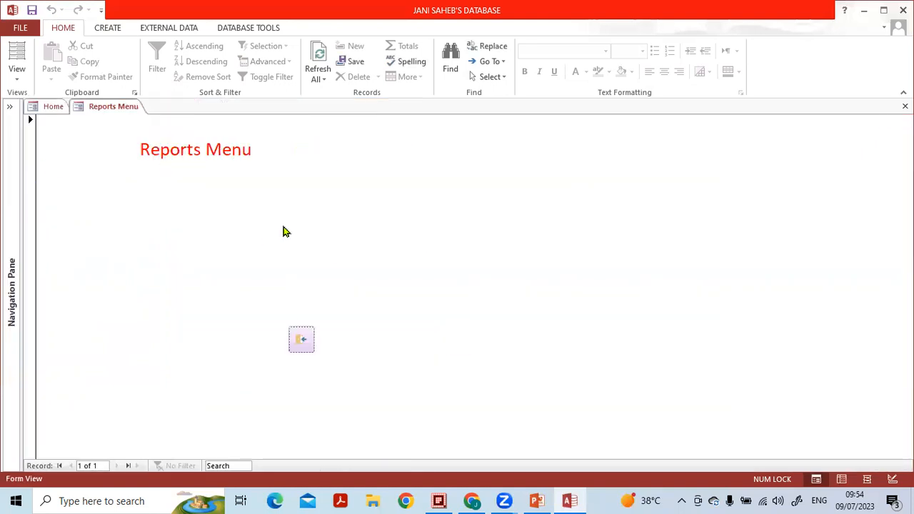
Step: Close the Reports Menu form and test the Main Menu's New report menu button, closing the form it opens
click(301, 339)
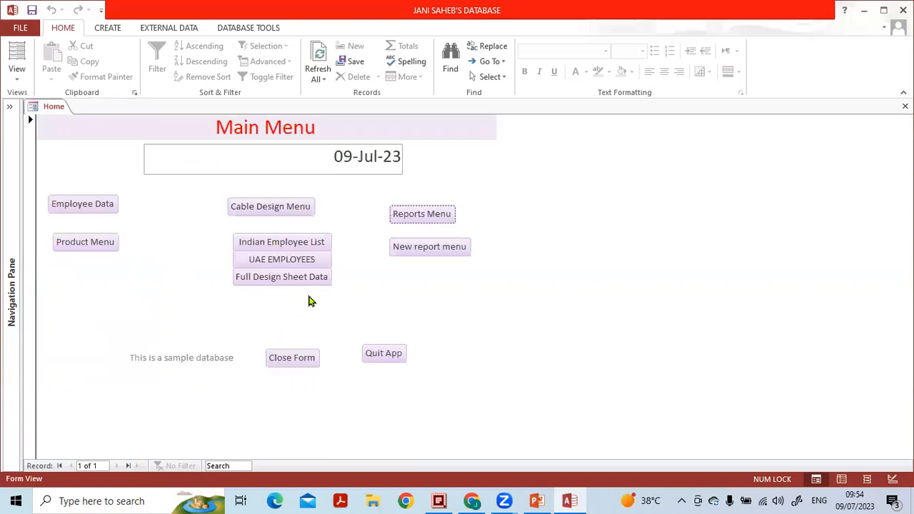
click(438, 248)
click(289, 360)
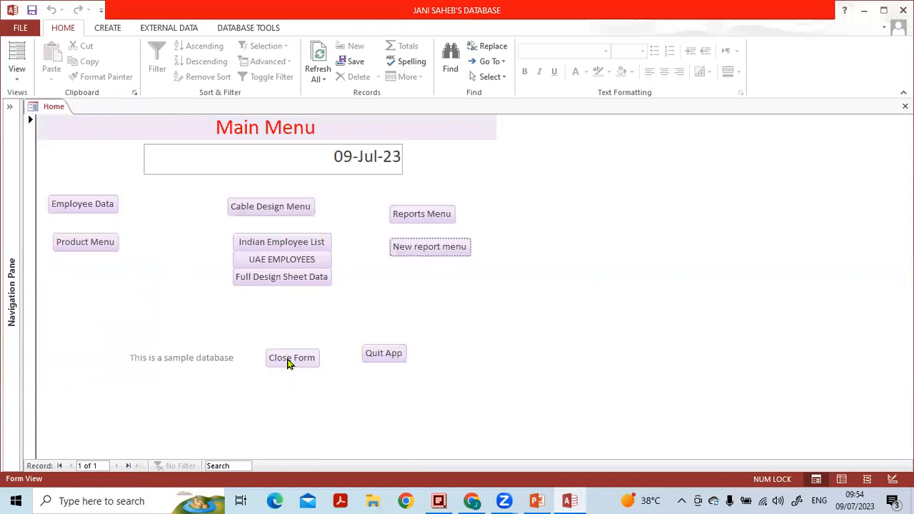
Step: Open the Reports Menu form in Design View and draw a command button about 3 cm wide, below and left of its title
click(437, 215)
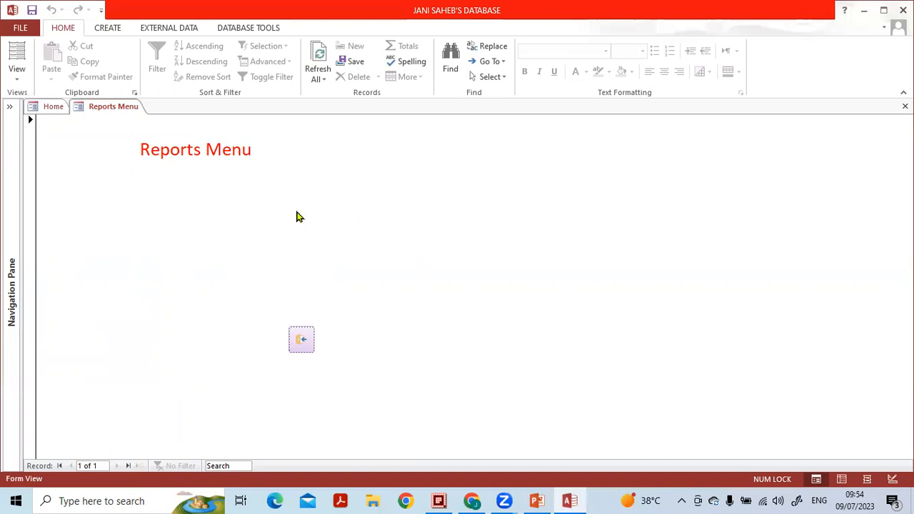
click(11, 77)
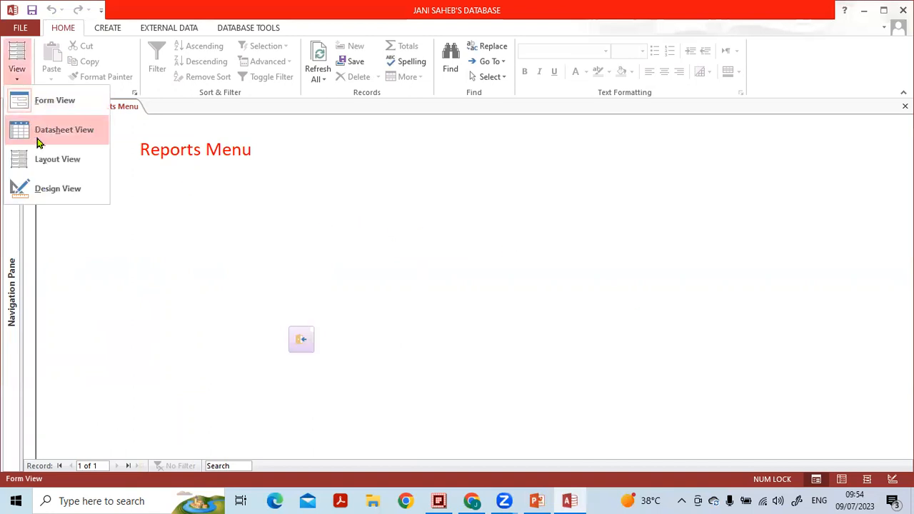
click(19, 189)
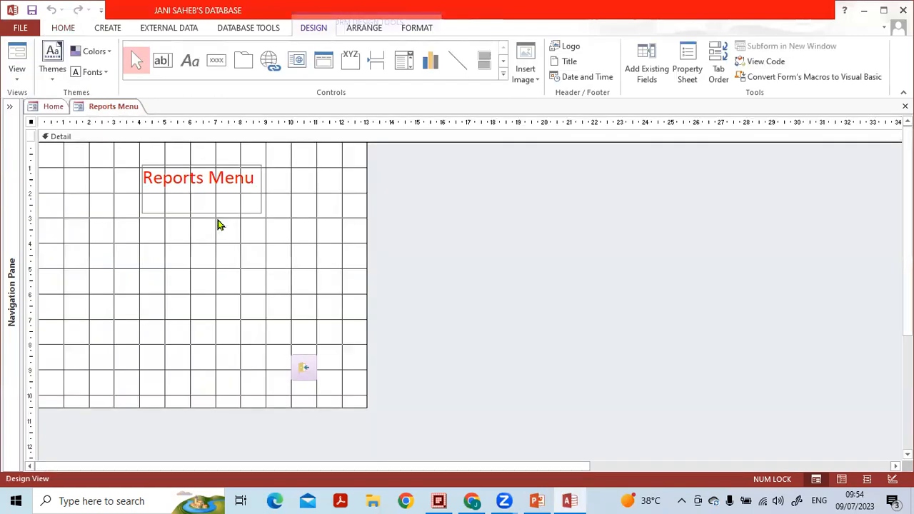
click(217, 63)
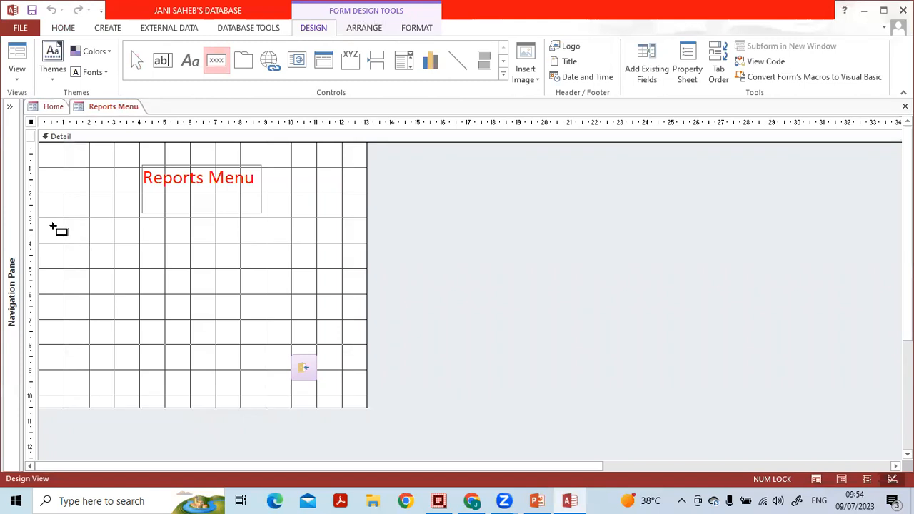
drag(55, 227, 130, 238)
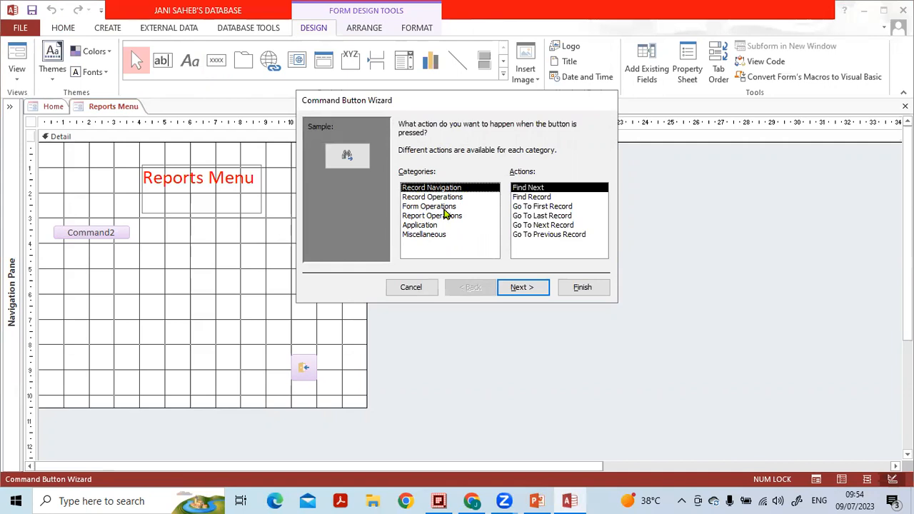
Step: Assign the Preview Report action from Report Operations to the command button for rpt-design from blank report
click(416, 217)
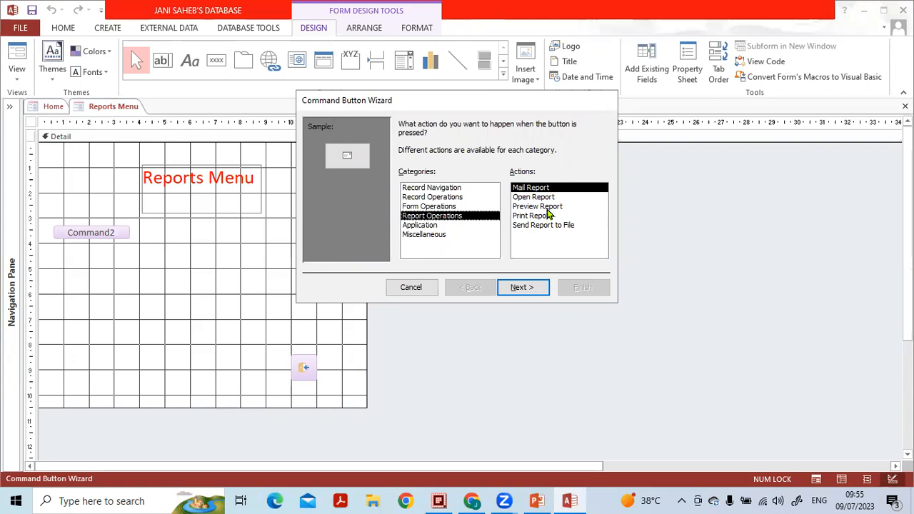
click(547, 207)
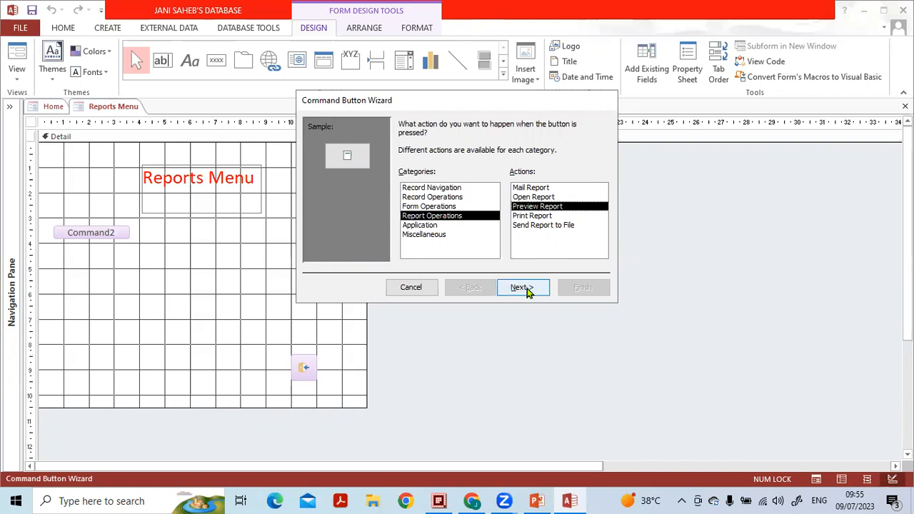
click(523, 288)
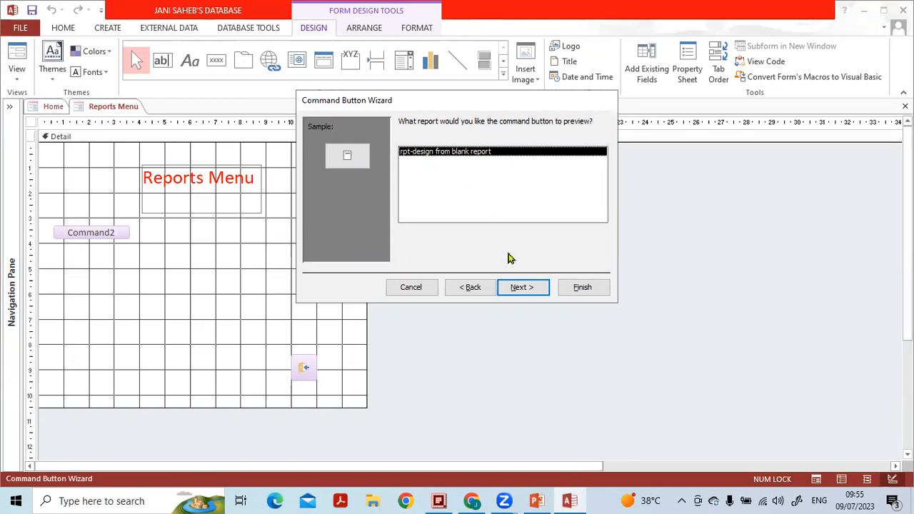
click(517, 287)
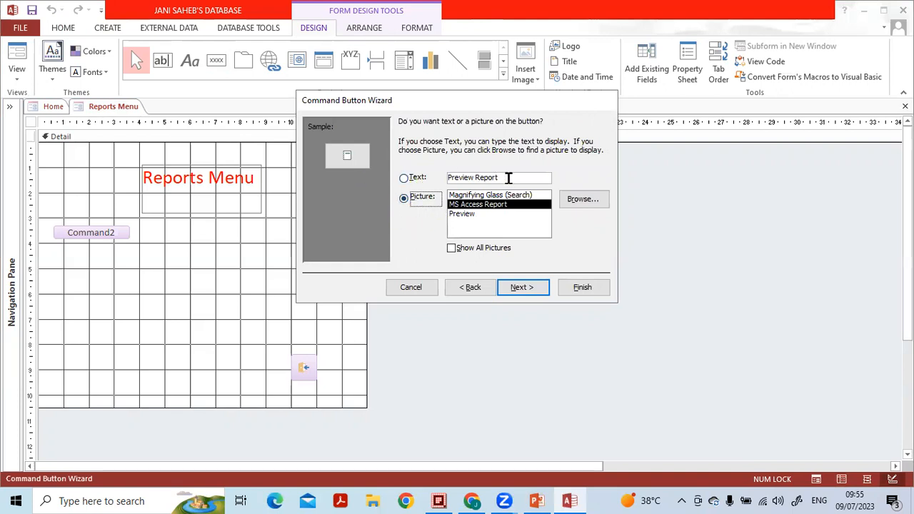
Step: Give the command button the text "Design Report 1" instead of a picture
drag(509, 178, 431, 178)
click(426, 177)
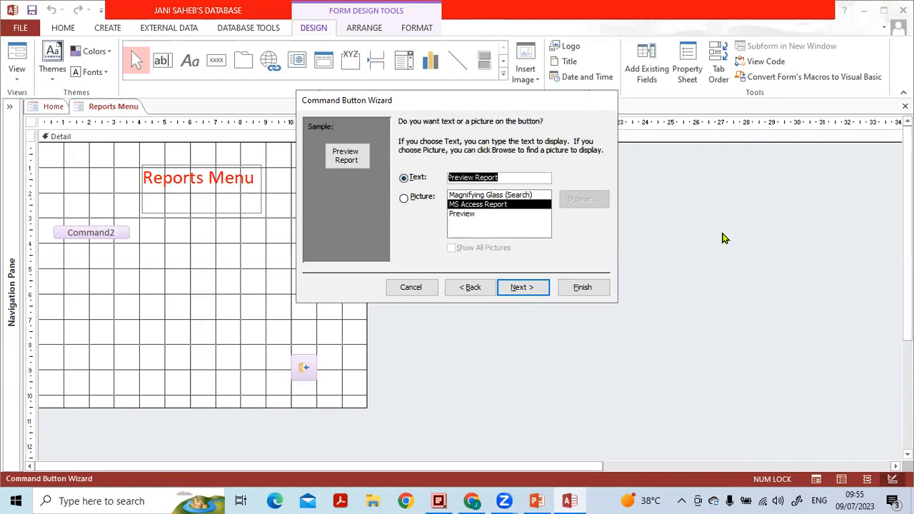
key(Caps_Lock)
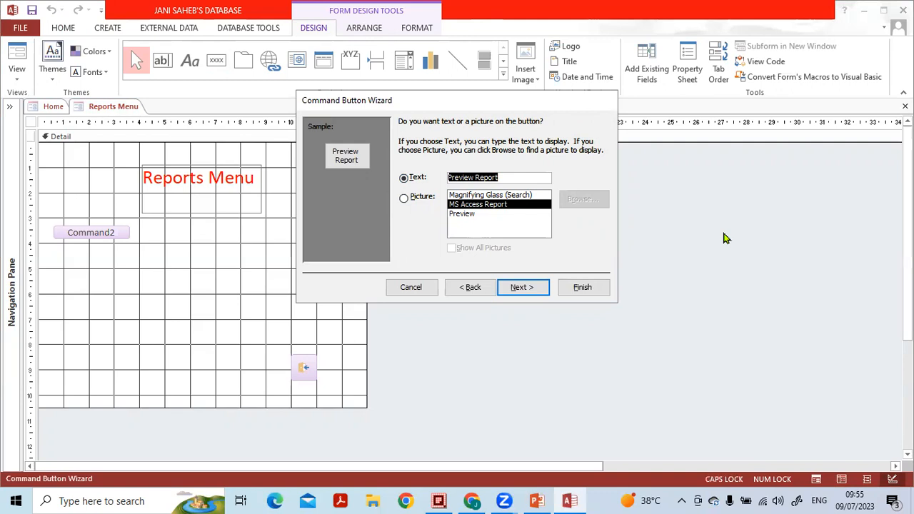
text(T)
key(Caps_Lock)
text(e)
key(BackSpace)
key(BackSpace)
key(Caps_Lock)
text(D)
key(Caps_Lock)
text(esing)
key(Caps_Lock)
text(REPO)
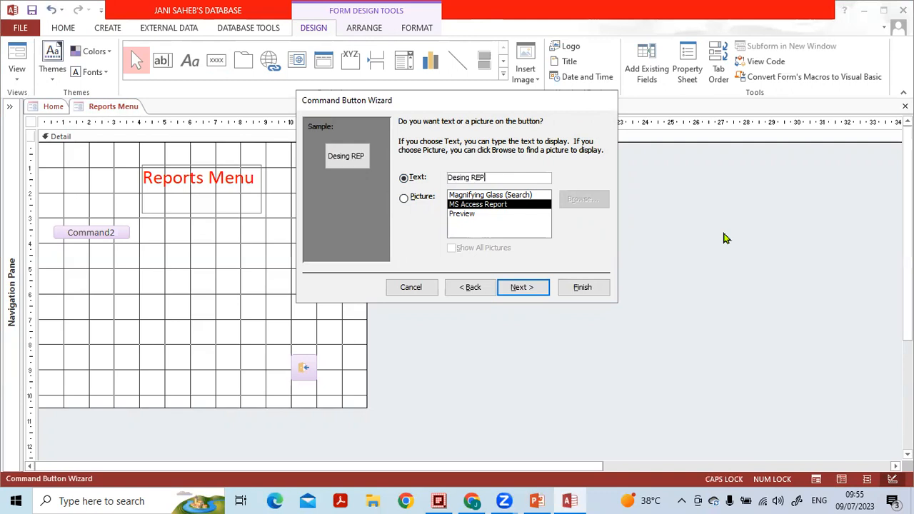
key(BackSpace)
key(BackSpace)
key(BackSpace)
key(BackSpace)
key(BackSpace)
key(BackSpace)
key(BackSpace)
text(GN)
key(Caps_Lock)
key(Caps_Lock)
key(BackSpace)
key(BackSpace)
key(BackSpace)
text(G)
key(BackSpace)
key(Caps_Lock)
text(g)
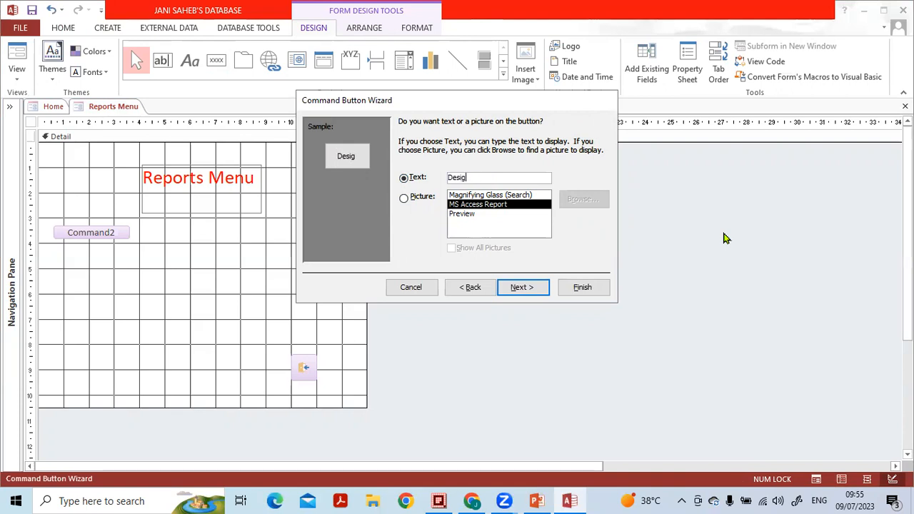
text(n Report 1)
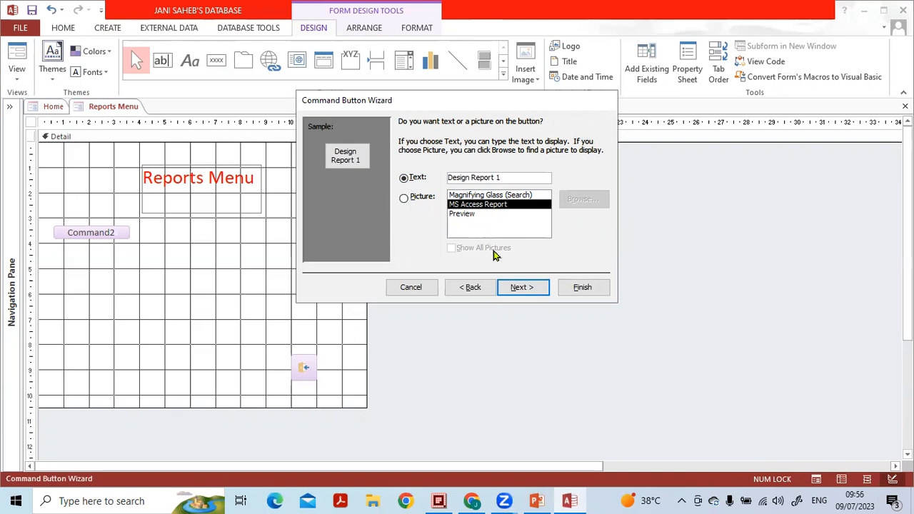
Step: Finish the command button with its default name and close the Reports Menu form
click(521, 287)
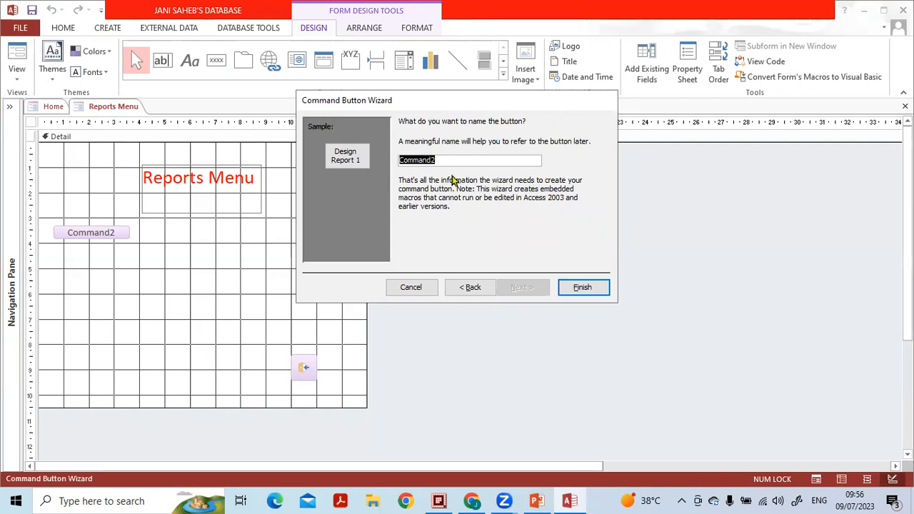
click(584, 288)
click(227, 278)
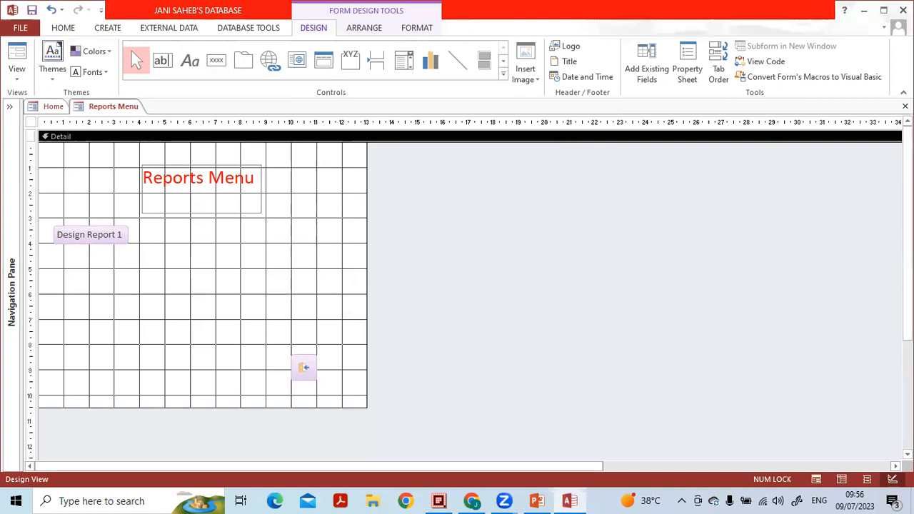
click(905, 106)
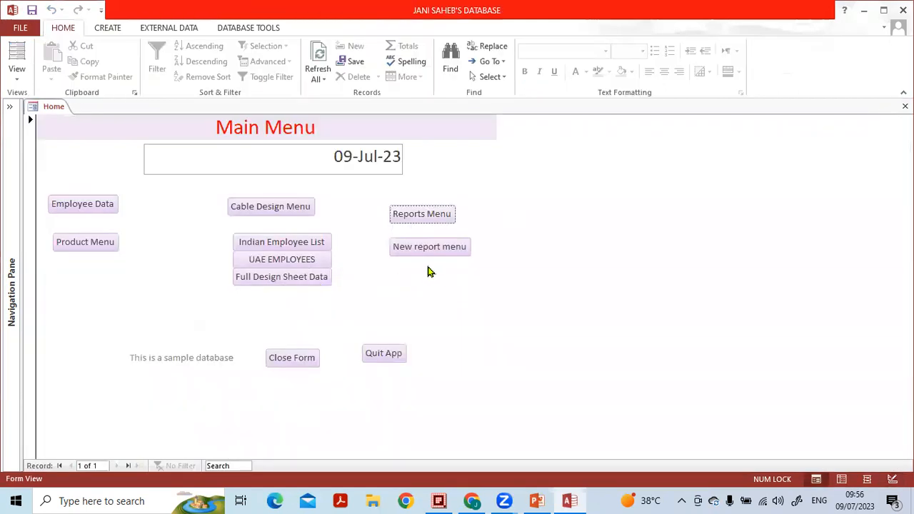
Step: Test the Design Report 1 button on the Reports Menu form, close the report preview and return to the Main Menu
click(415, 216)
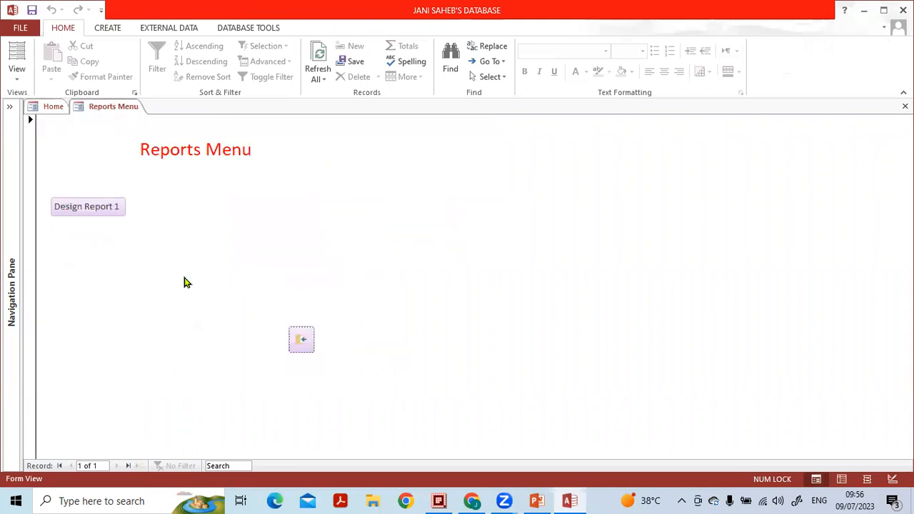
click(111, 212)
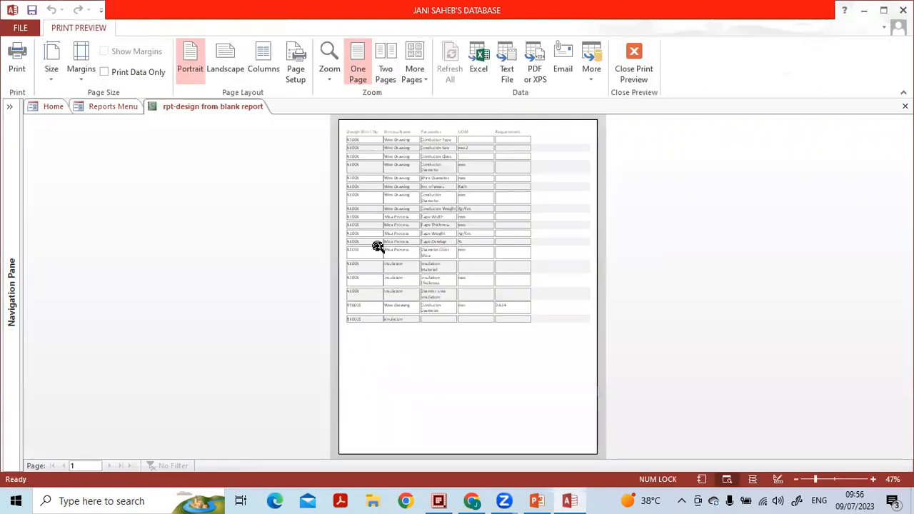
click(430, 133)
click(432, 170)
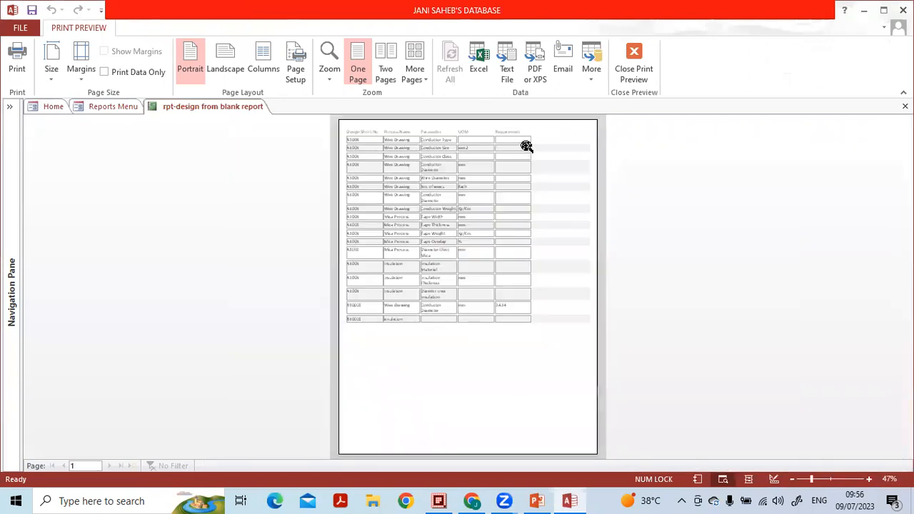
click(632, 75)
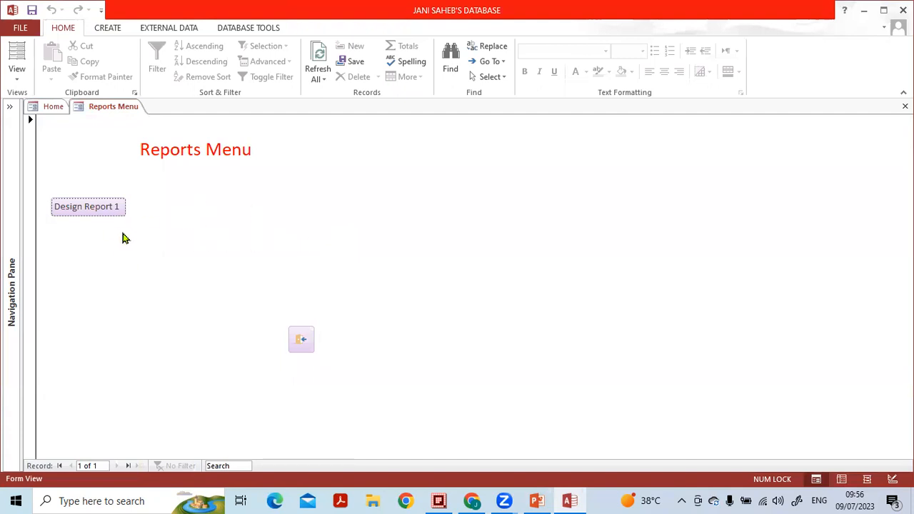
click(300, 340)
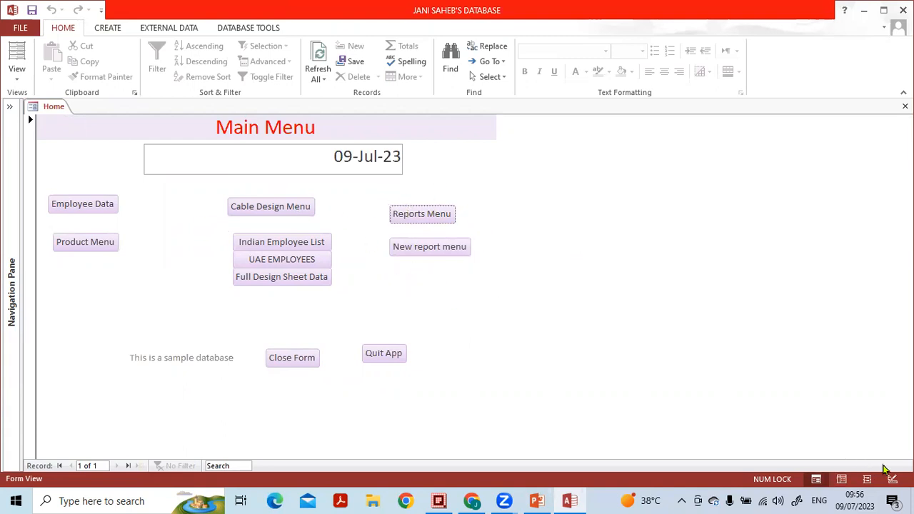
Step: Switch the Home form to Design View and draw a command button about 3 cm wide above Close Form
click(18, 80)
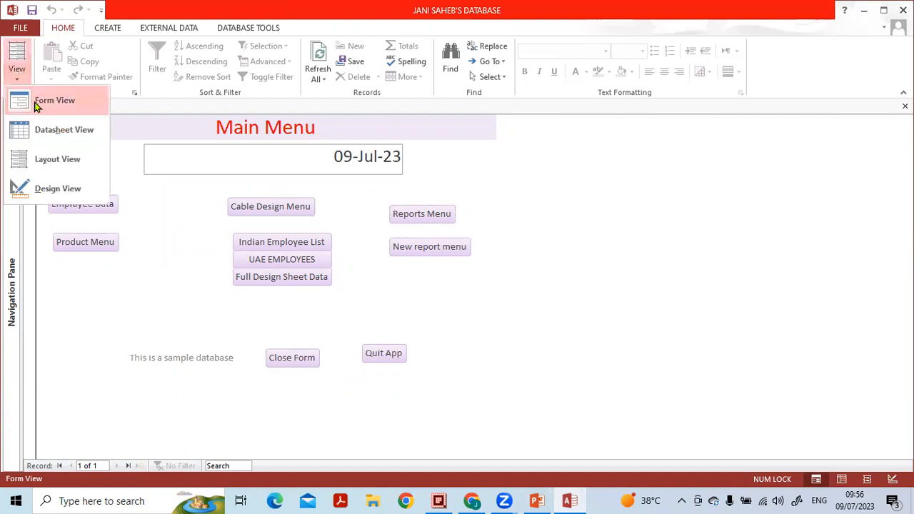
click(62, 188)
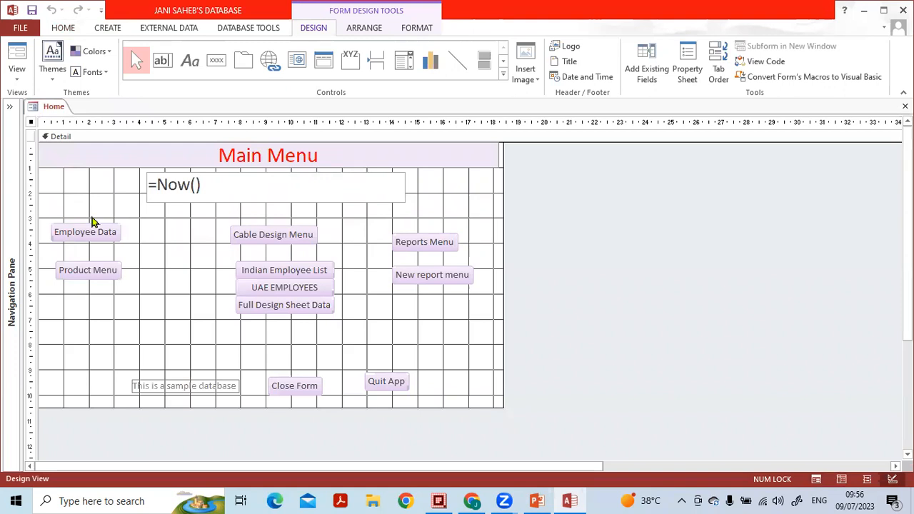
click(337, 251)
click(223, 66)
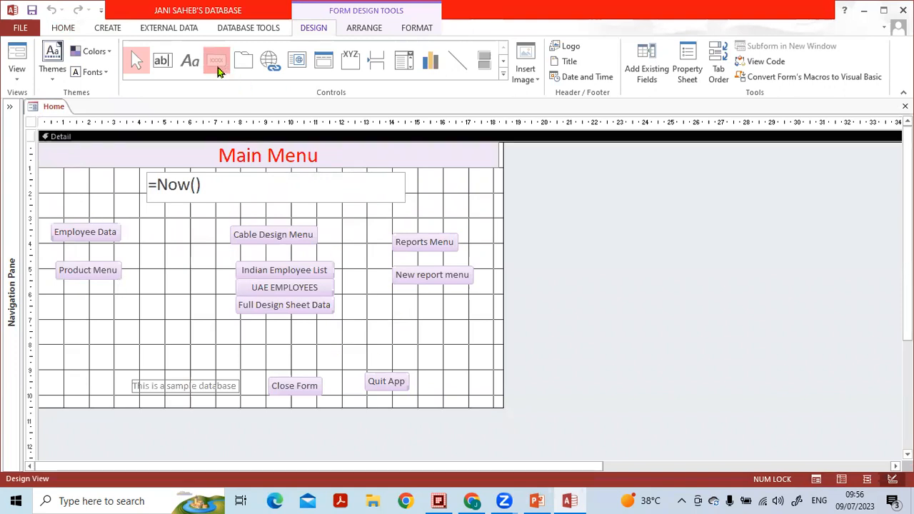
click(277, 342)
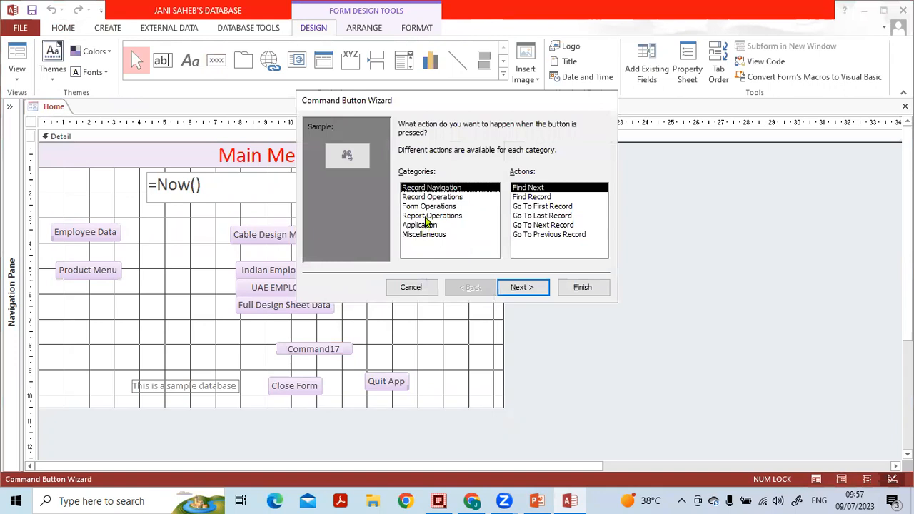
Step: Assign the Preview Report action from Report Operations to the new Main Menu button for rpt-design from blank report
click(426, 217)
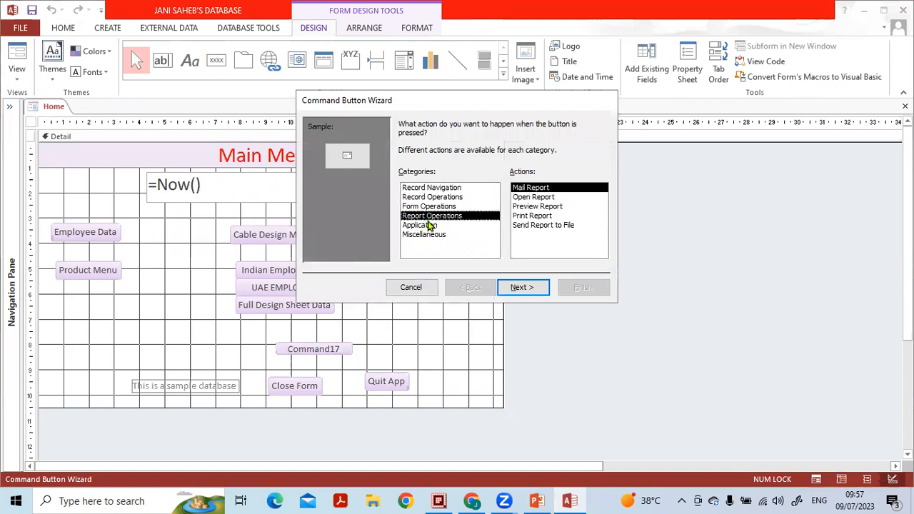
click(532, 206)
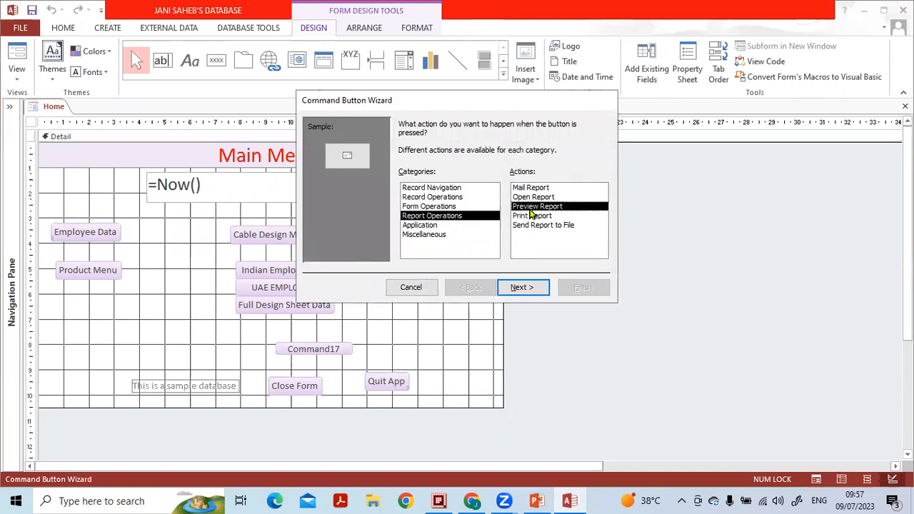
click(535, 287)
click(522, 284)
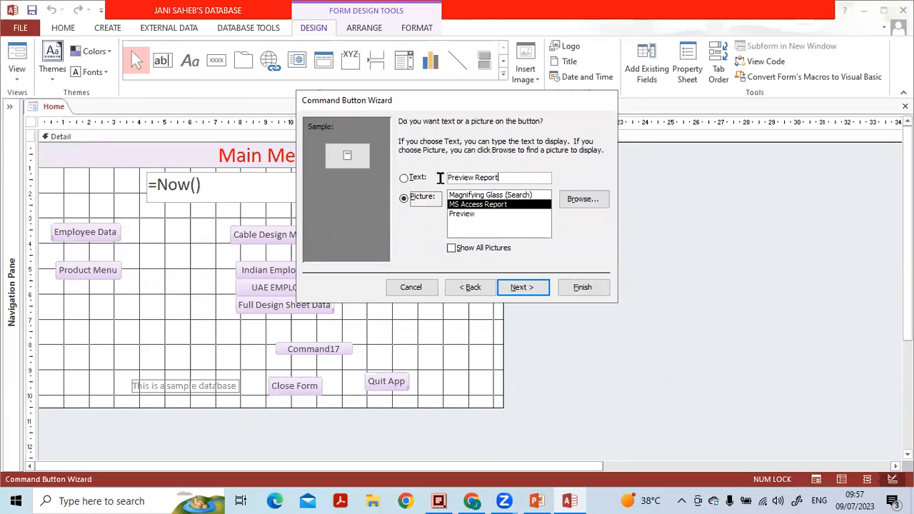
Step: Give the command button the text "dummy report" instead of a picture and finish it with its default name
click(404, 178)
text(du)
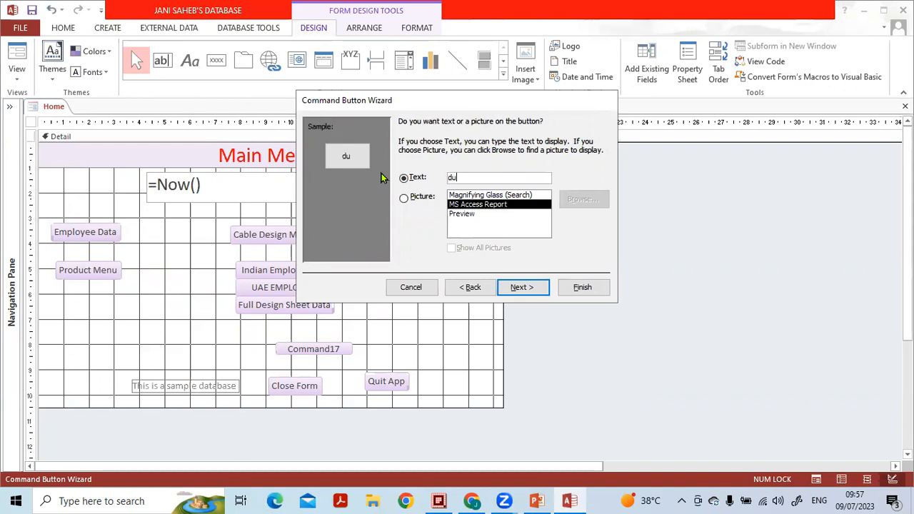
text(mmy report)
click(503, 284)
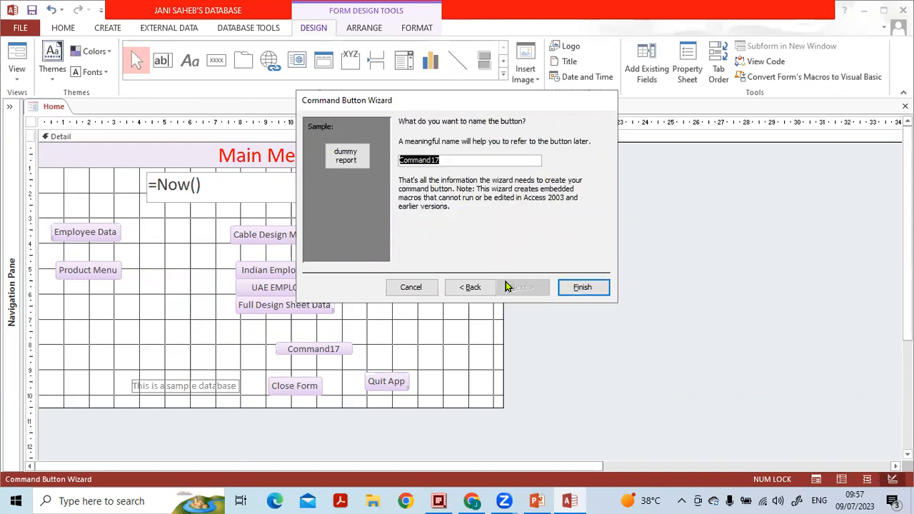
click(577, 287)
Step: Move the dummy report button just below Full Design Sheet Data, left-aligned with it, and save and close the form
drag(336, 354, 322, 330)
click(363, 331)
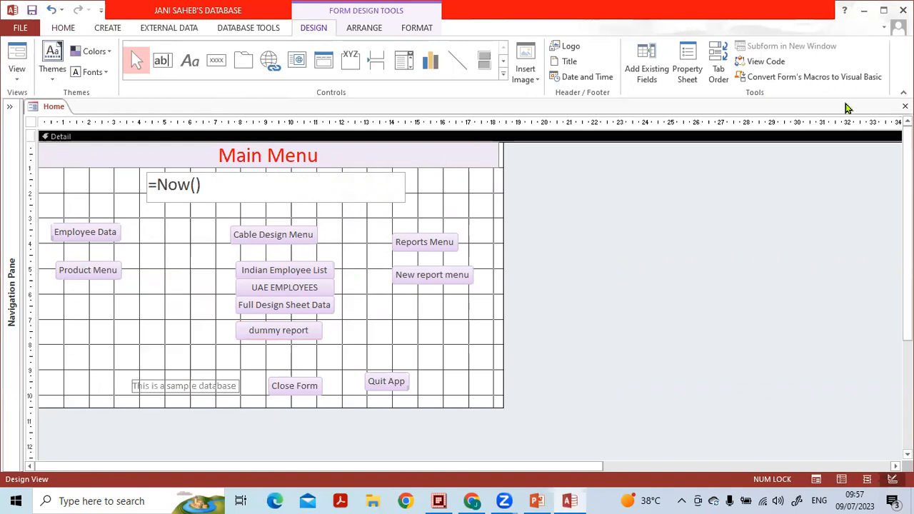
click(905, 106)
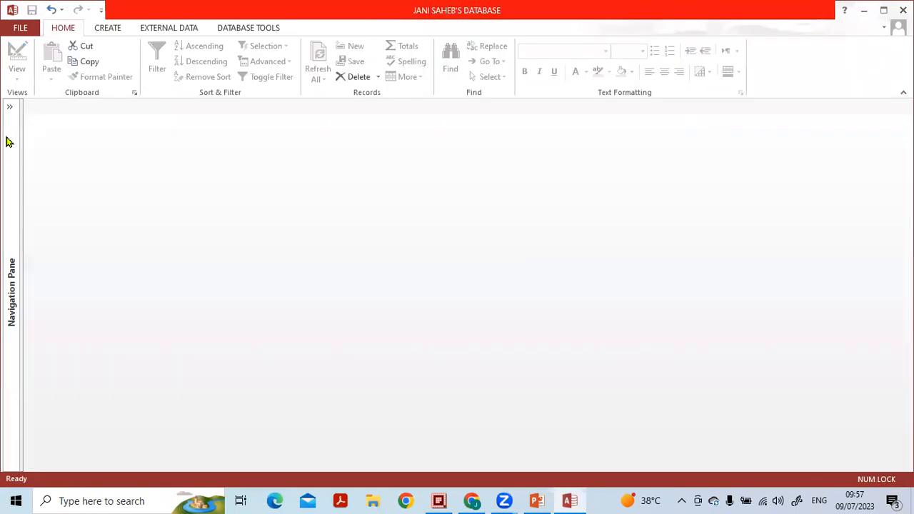
Step: Search the database objects for "ho", open the Home form and collapse the object list
click(11, 109)
click(41, 125)
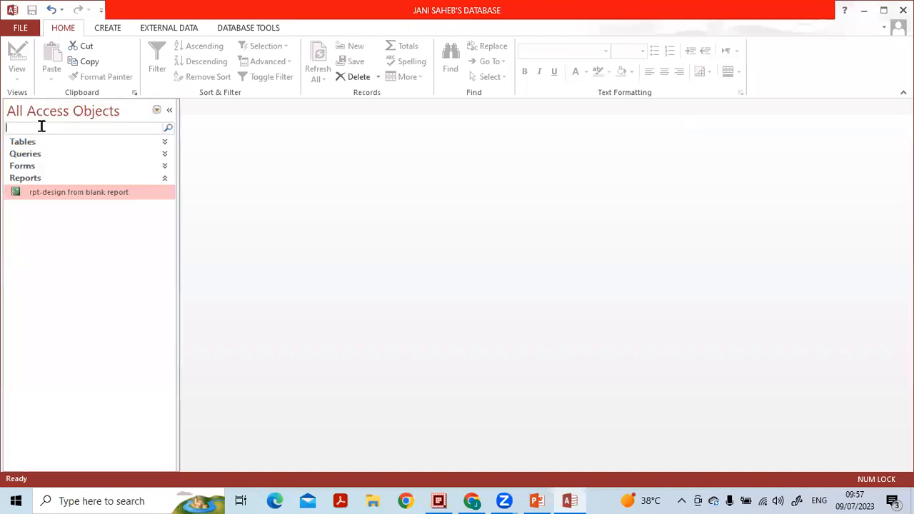
text(ho)
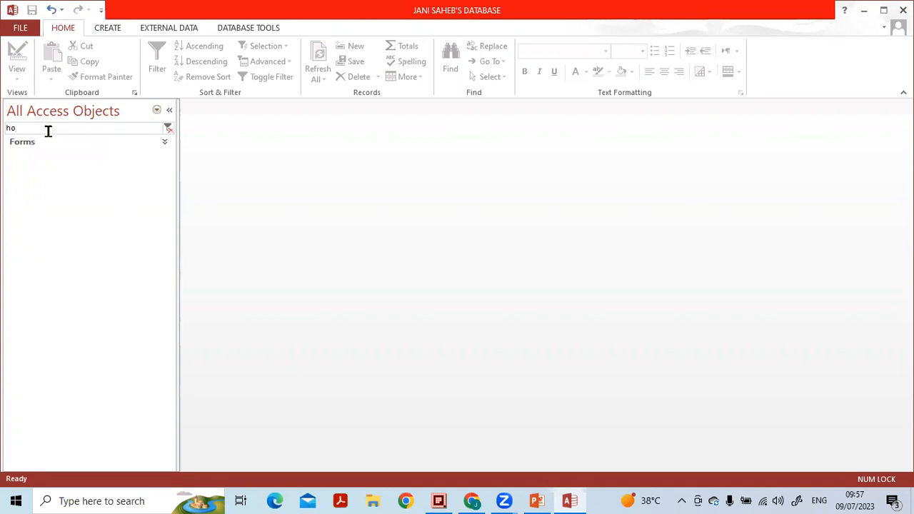
click(35, 145)
double_click(40, 157)
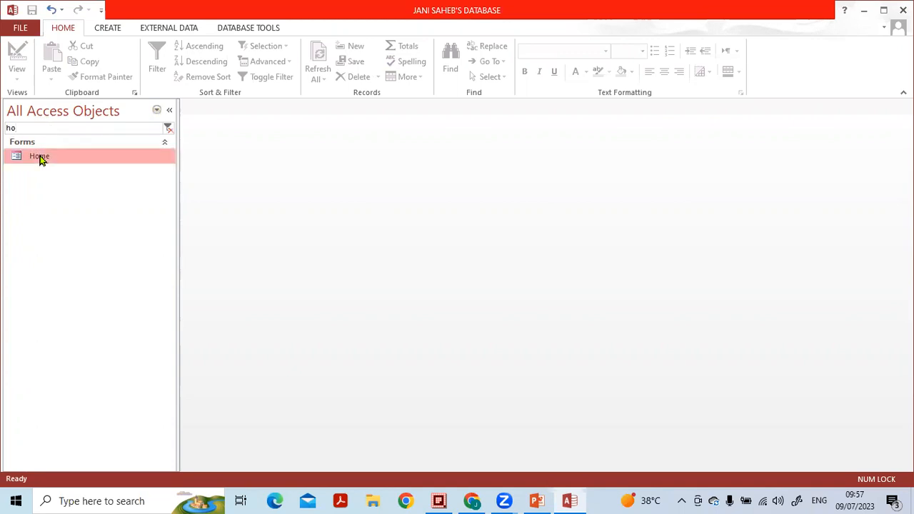
click(170, 111)
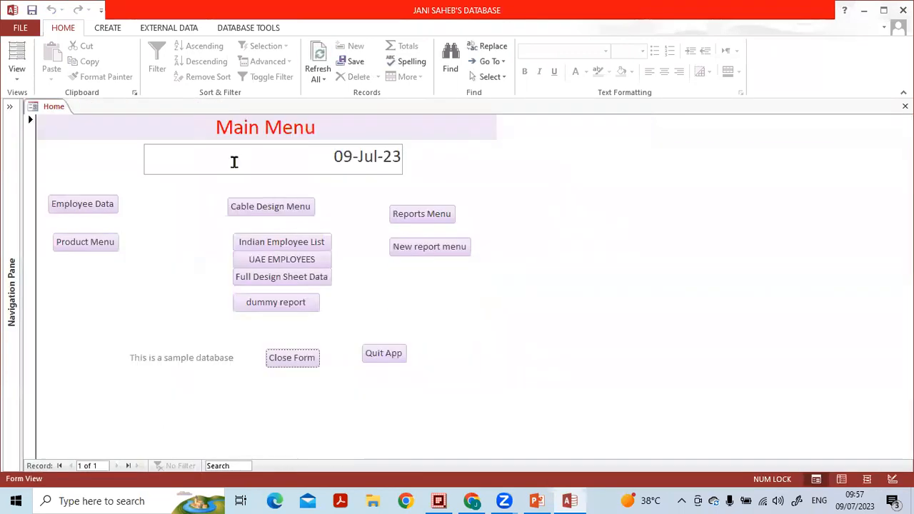
Step: Preview the report from the dummy report button and from Design Report 1 in the Reports Menu, closing each preview and the menu
click(293, 299)
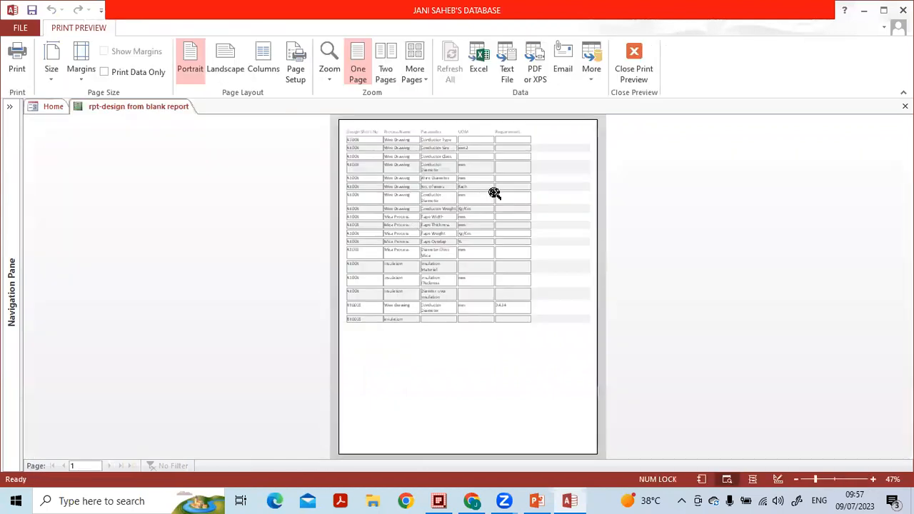
click(628, 72)
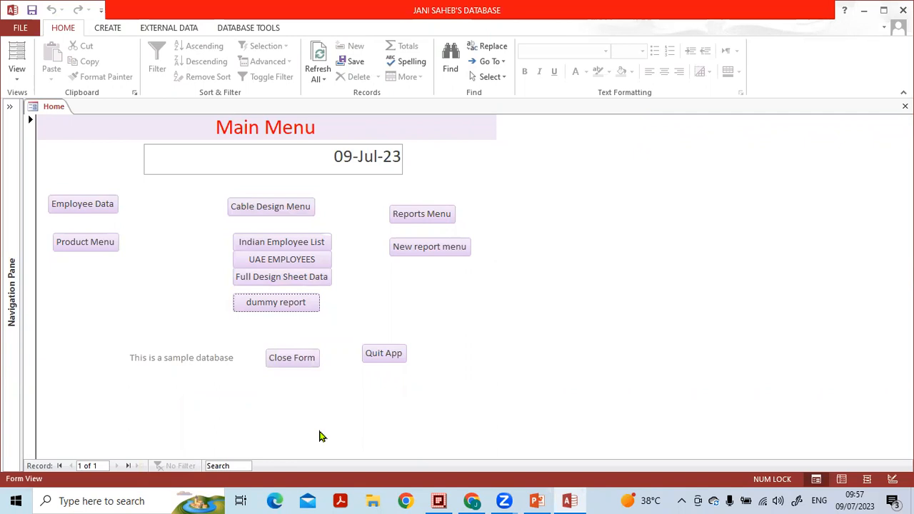
click(416, 217)
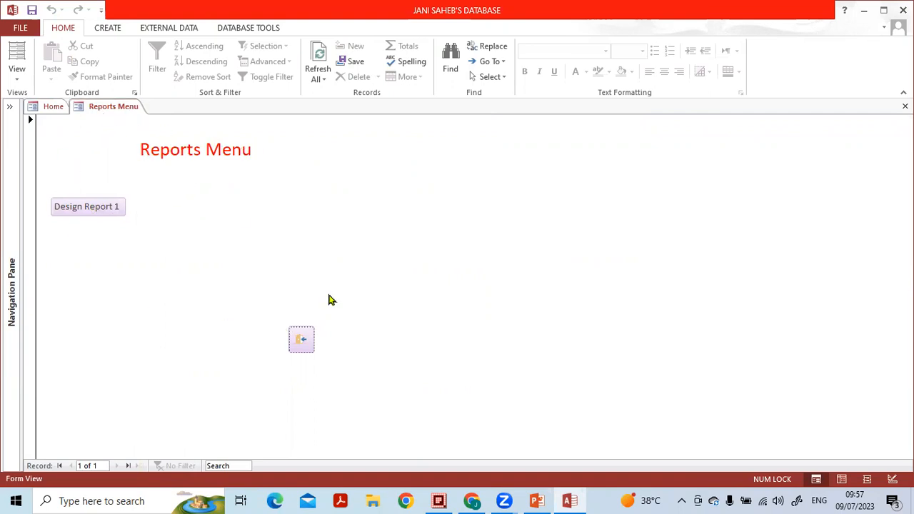
click(72, 207)
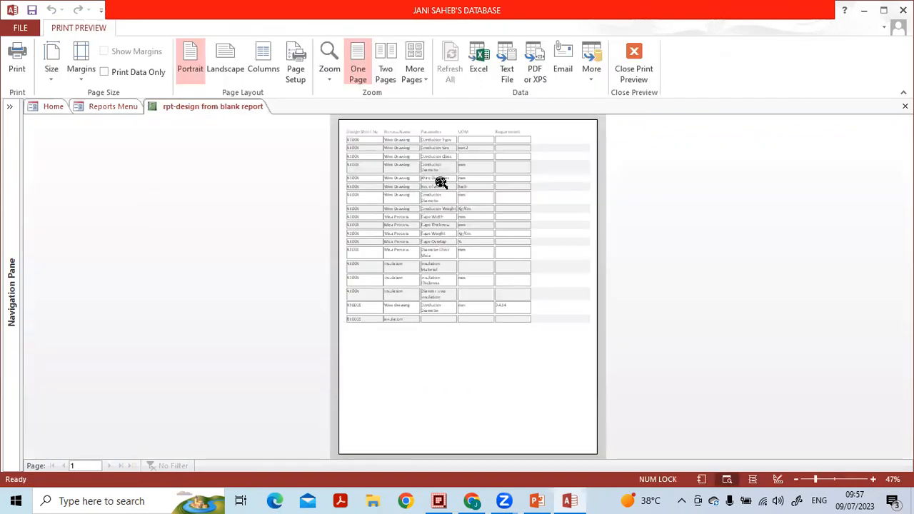
click(633, 79)
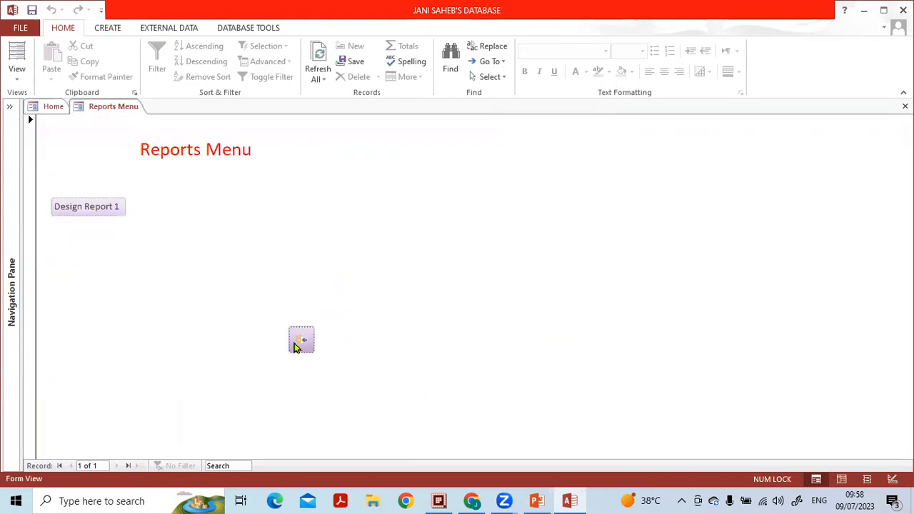
click(301, 341)
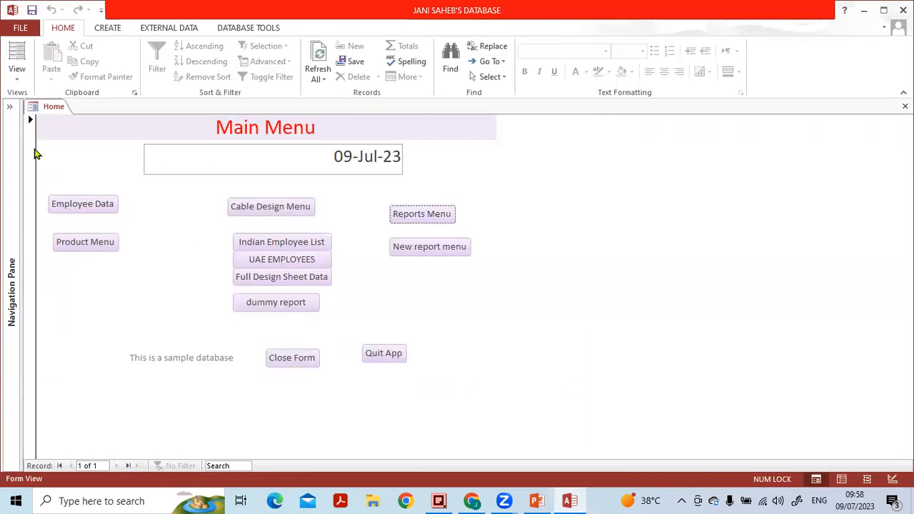
Step: Clear the object search, open rpt-design from blank report in Design View and collapse the object list
click(10, 107)
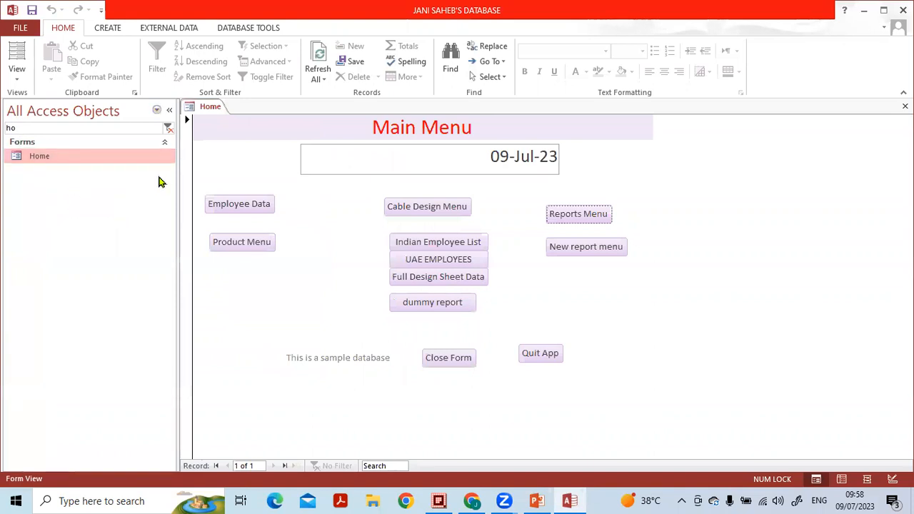
click(169, 128)
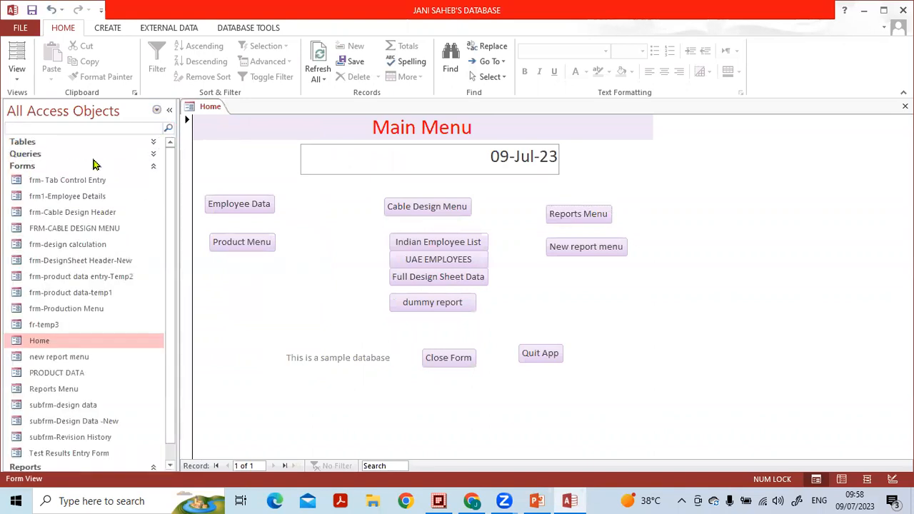
click(158, 168)
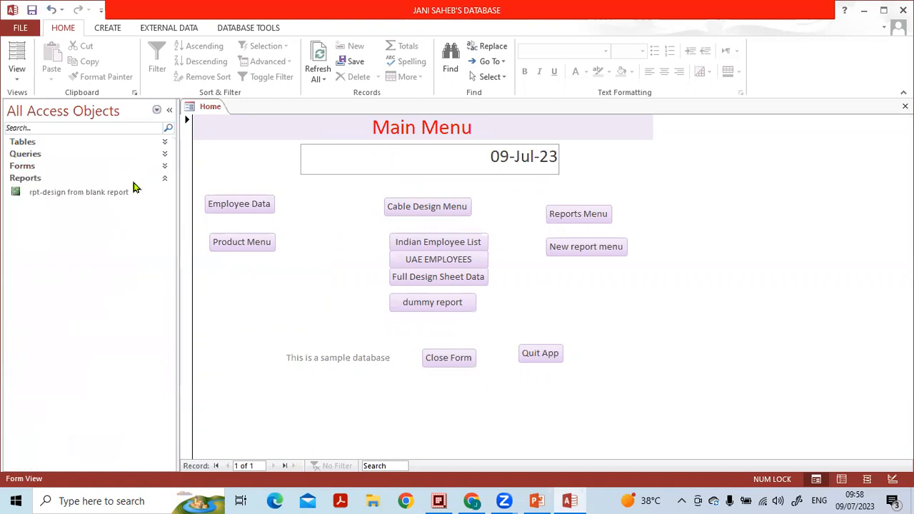
click(79, 194)
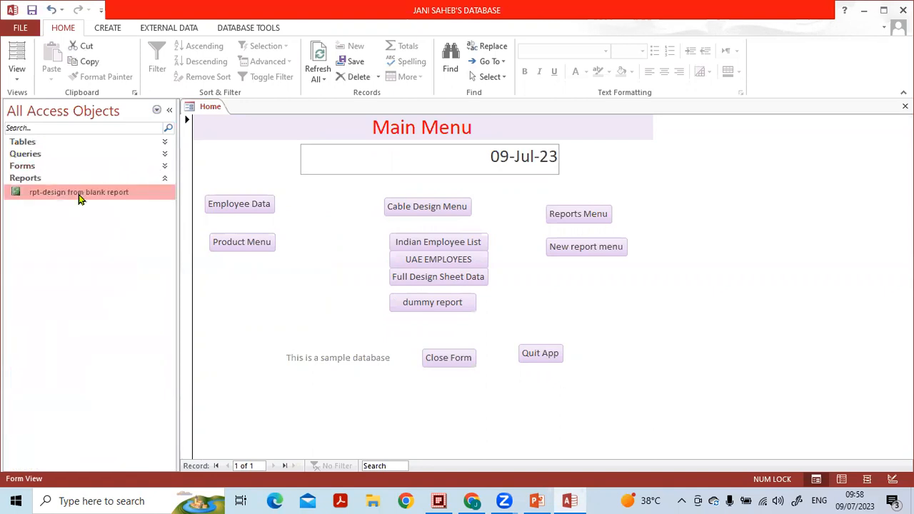
double_click(80, 194)
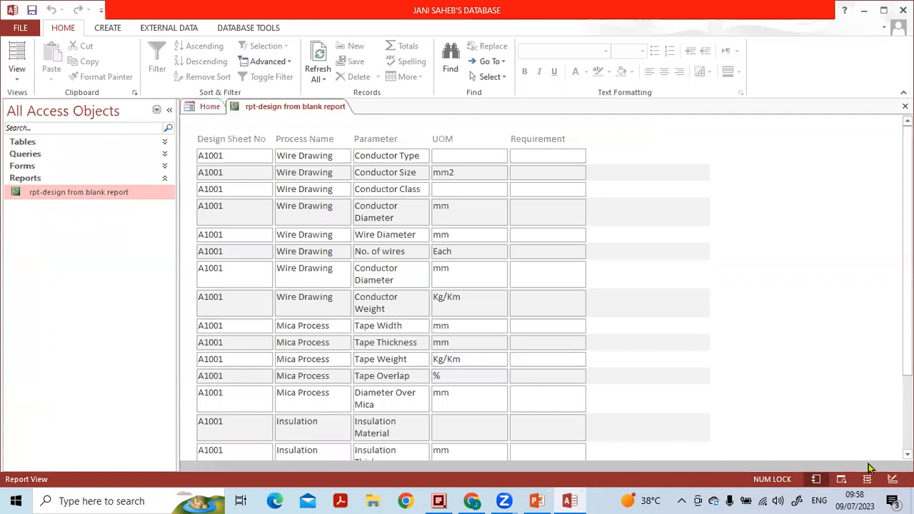
click(19, 80)
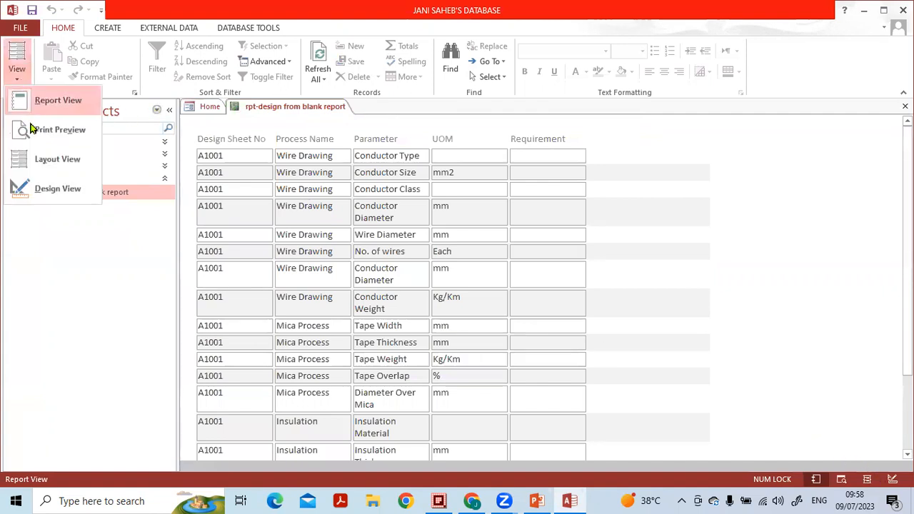
click(49, 189)
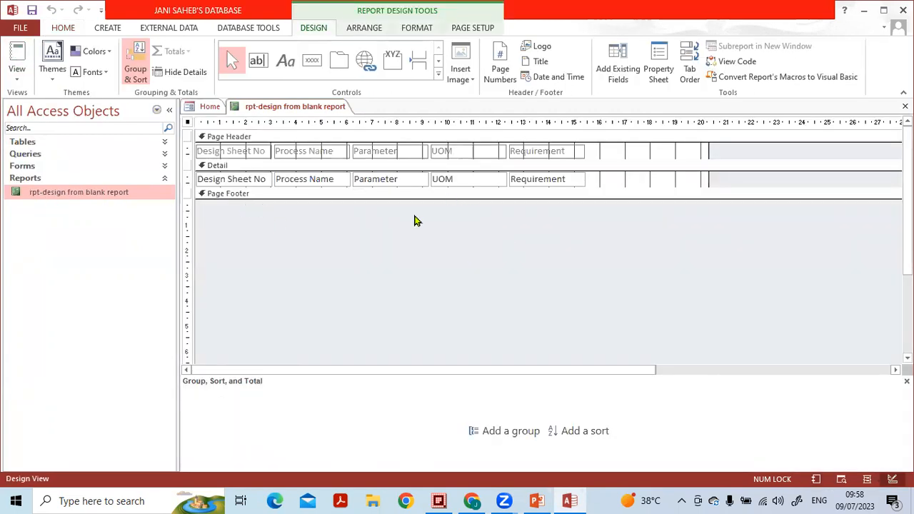
click(169, 110)
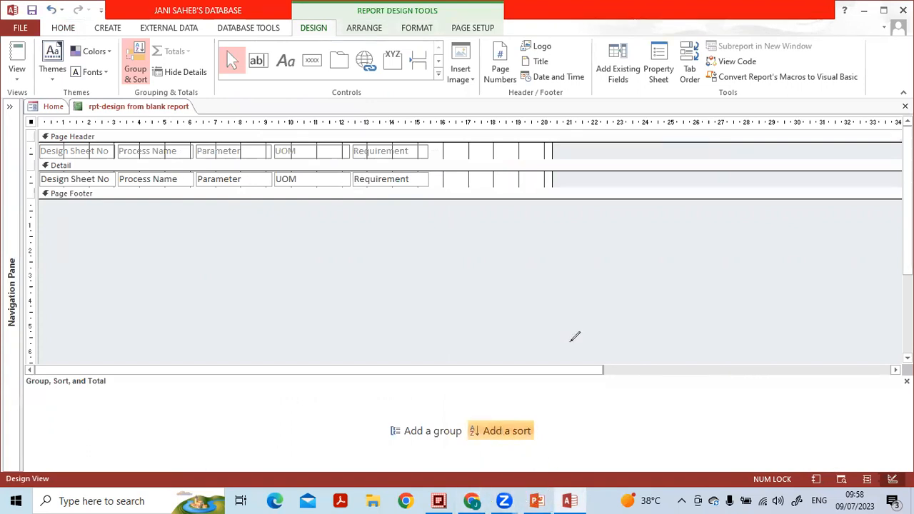
mouse_move(37, 136)
mouse_down()
mouse_move(48, 109)
mouse_move(32, 101)
mouse_up()
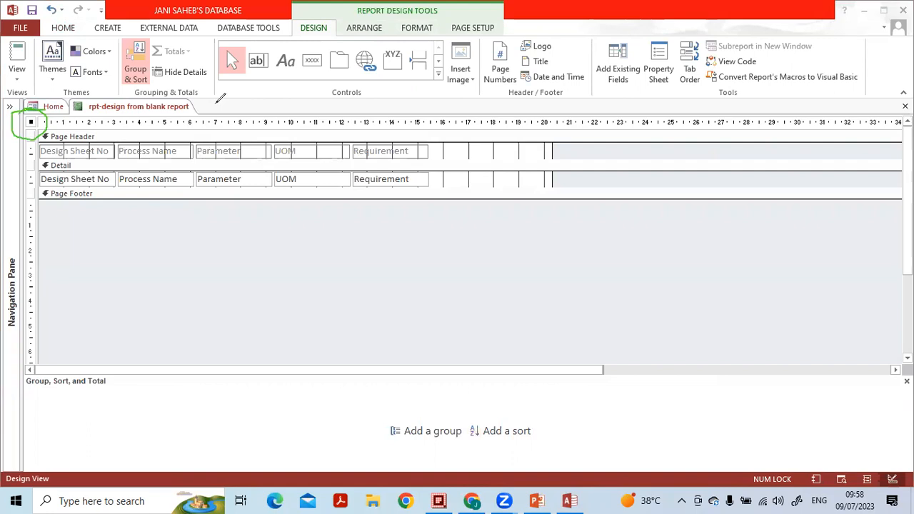
Step: Examine the report's Format, Data, Event, Other and All properties, and close the property sheet
click(24, 111)
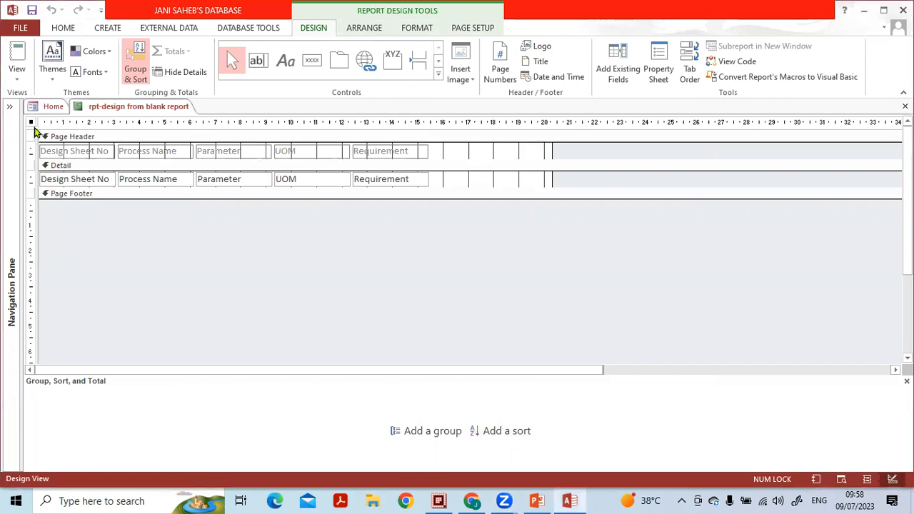
double_click(30, 124)
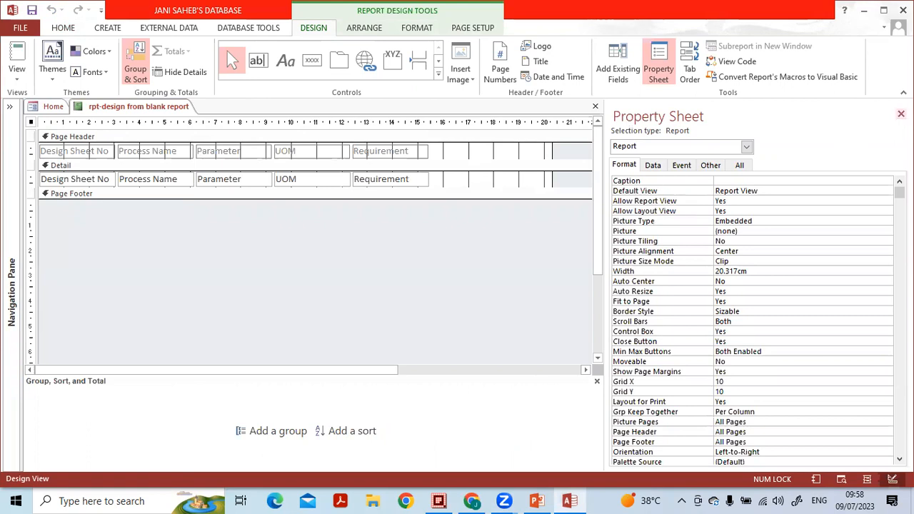
click(902, 114)
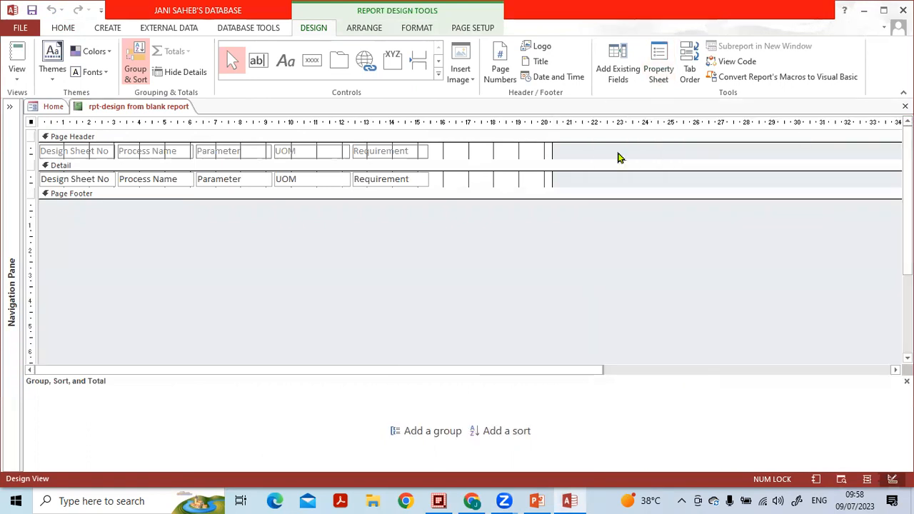
double_click(32, 124)
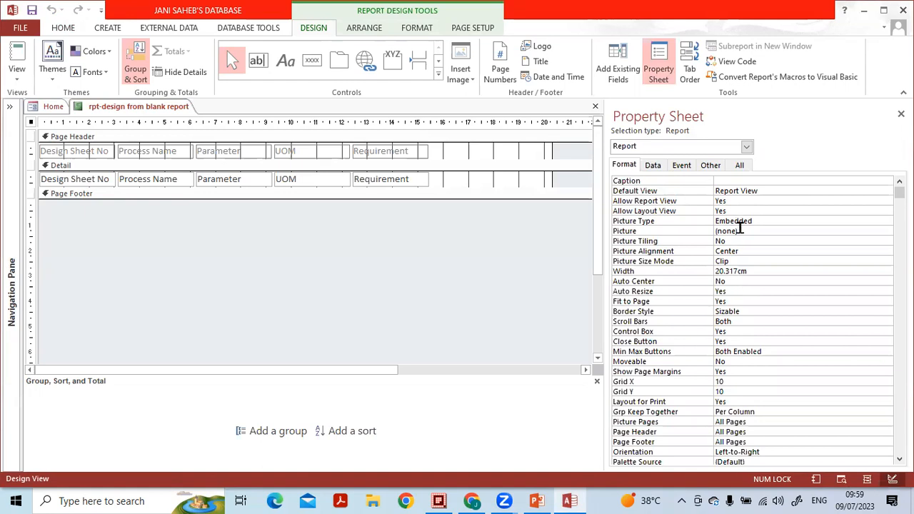
click(653, 166)
click(680, 166)
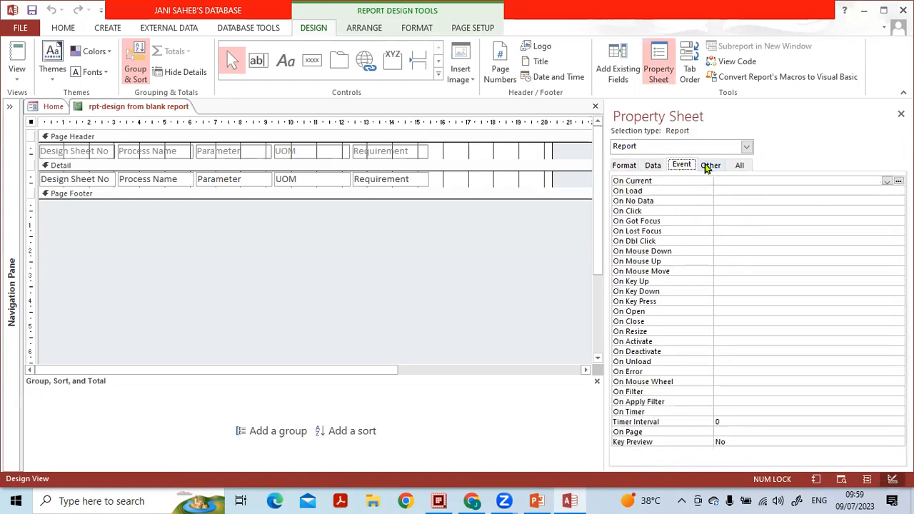
click(708, 166)
click(739, 166)
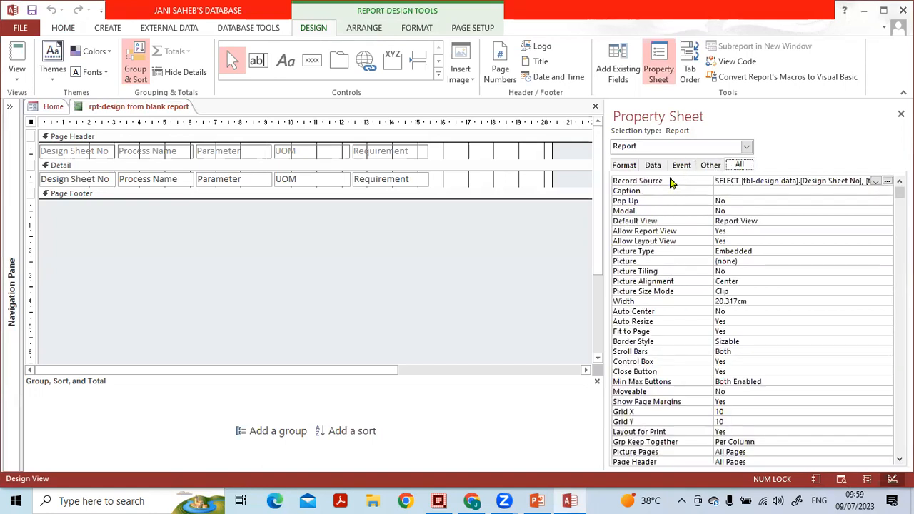
click(633, 170)
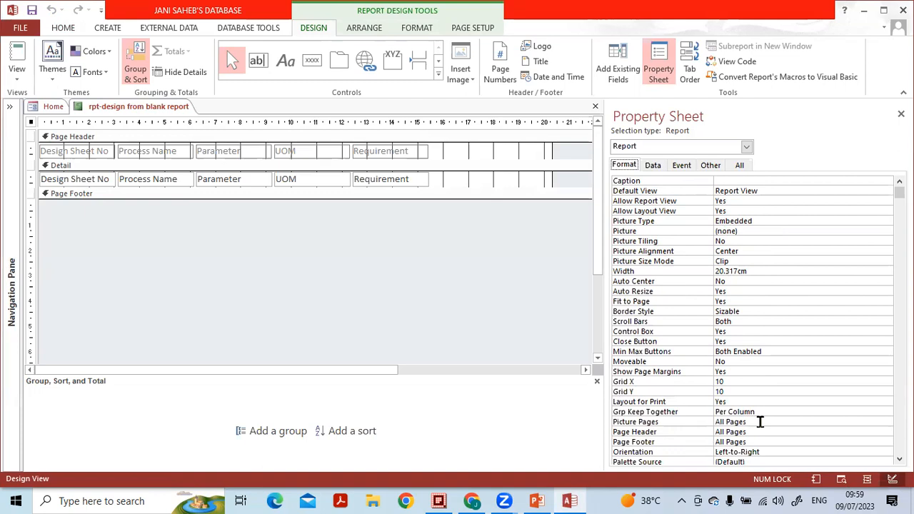
click(654, 166)
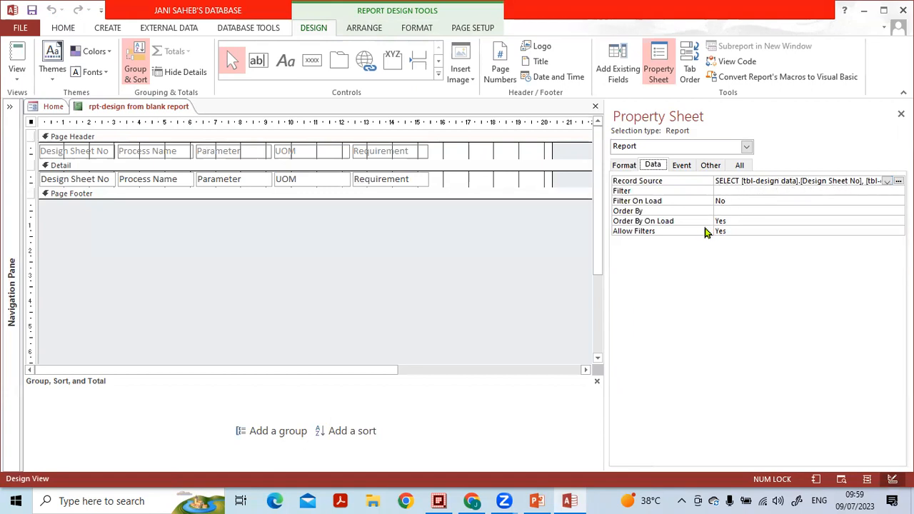
click(682, 166)
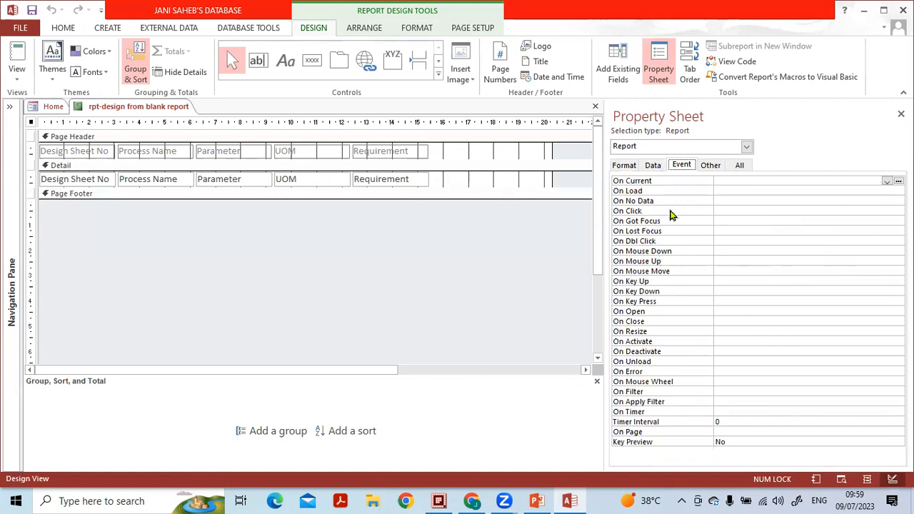
click(710, 166)
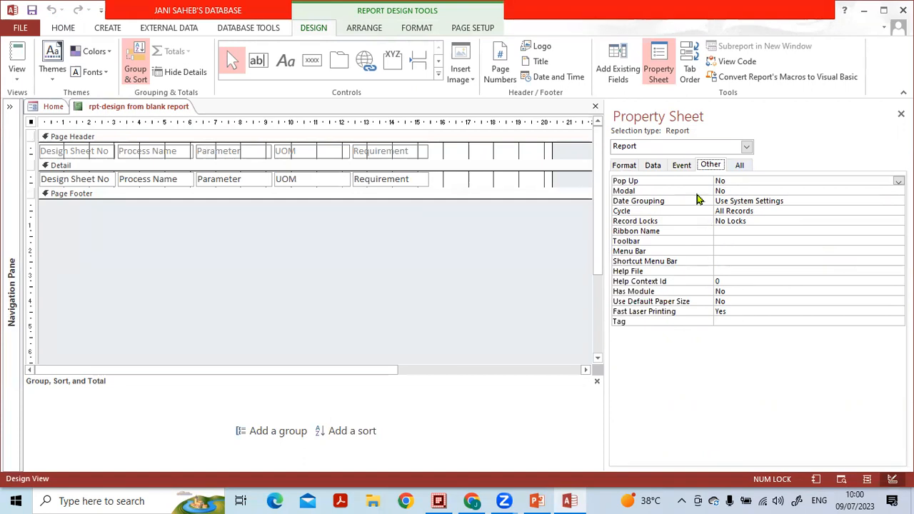
click(901, 114)
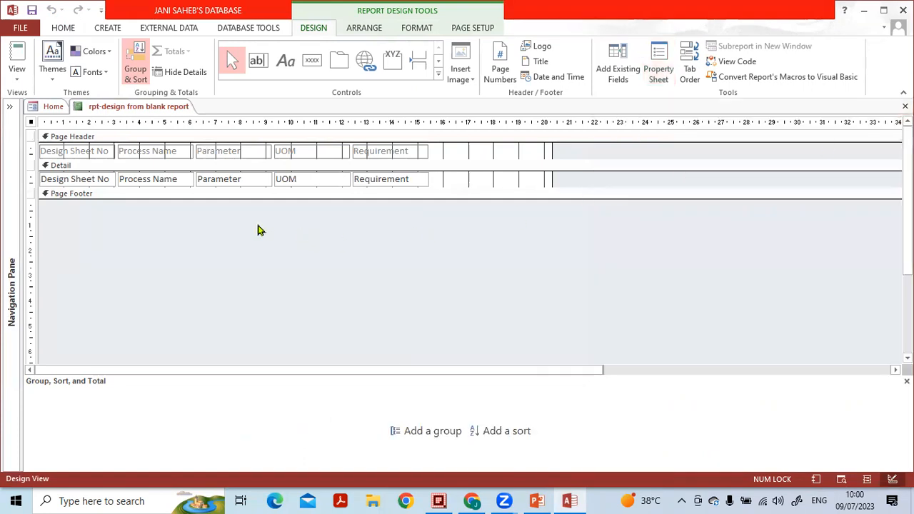
Step: Fill the five column labels in the Page Header with red and set their text colour to white
click(32, 150)
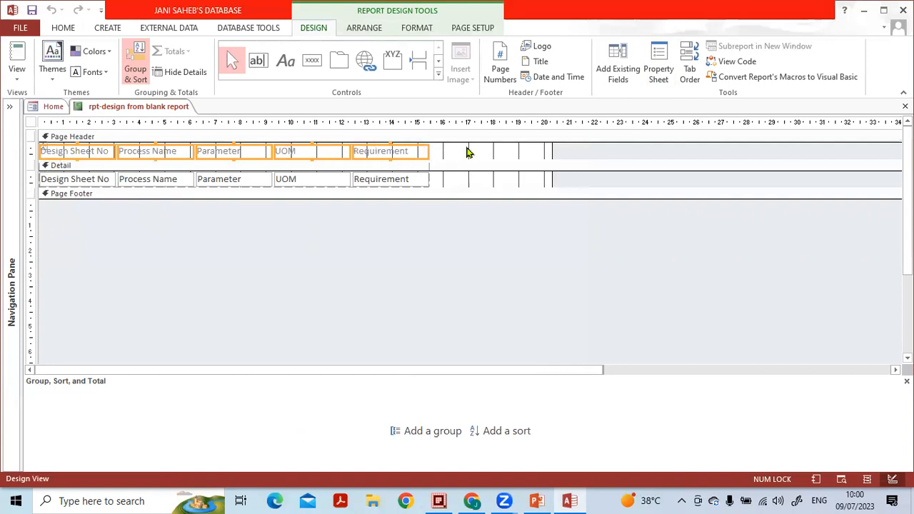
click(65, 27)
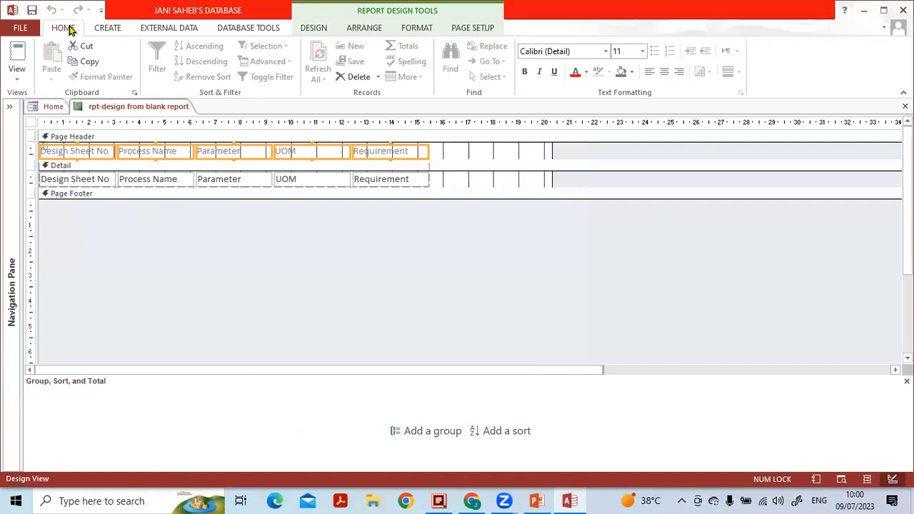
click(632, 75)
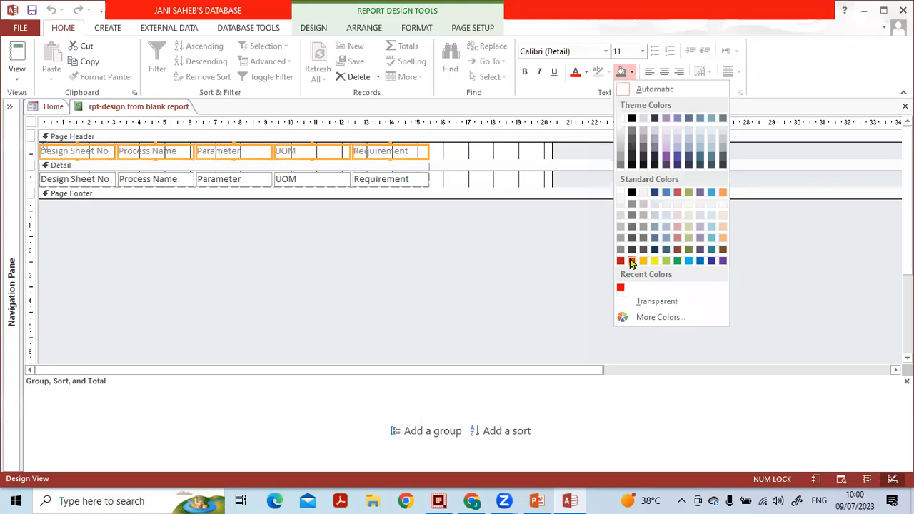
click(632, 262)
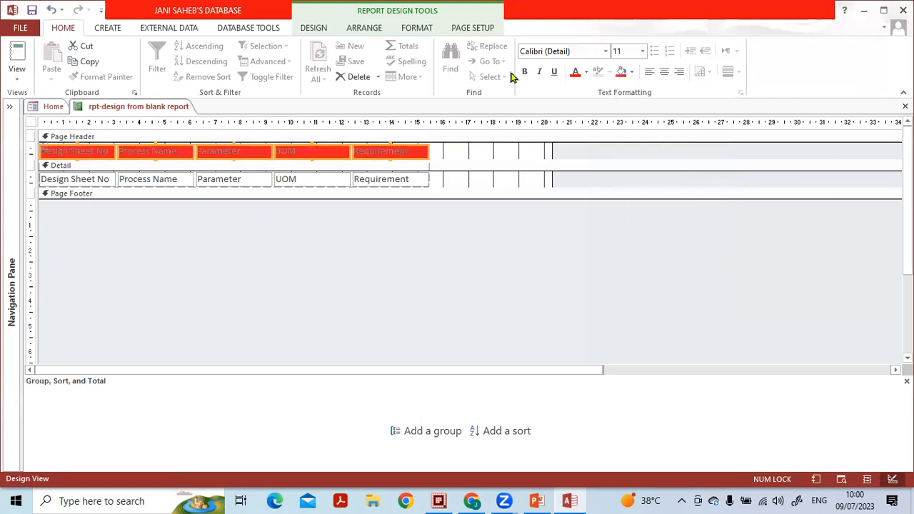
click(586, 72)
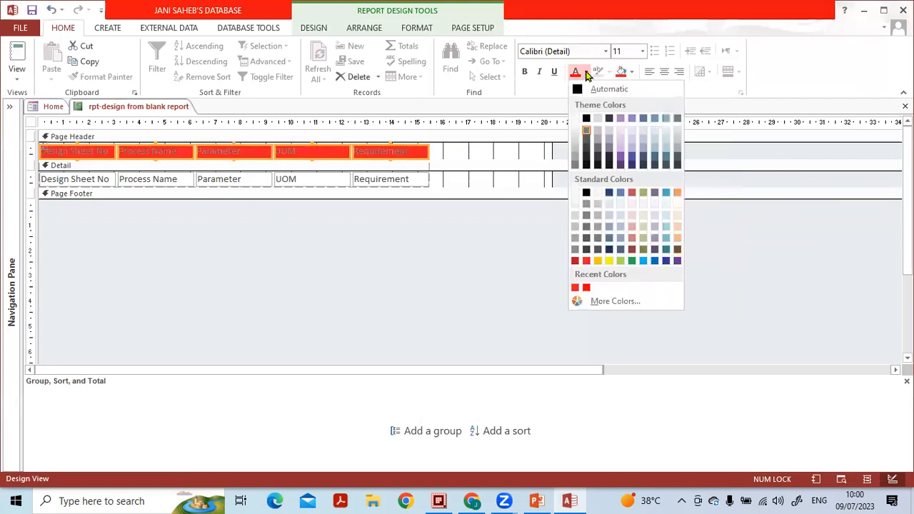
click(576, 120)
click(478, 242)
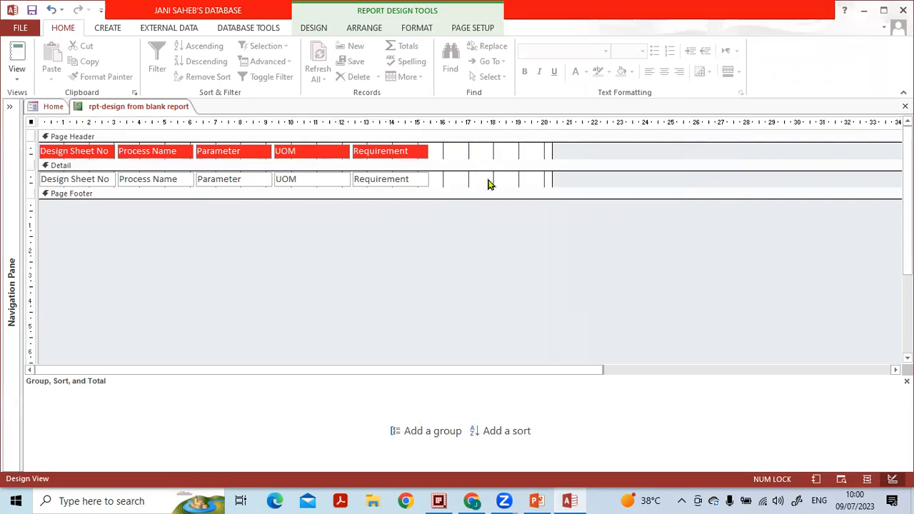
Step: Narrow the report to about 16 cm wide, just past the Requirement column, and save and close it
drag(550, 154, 444, 180)
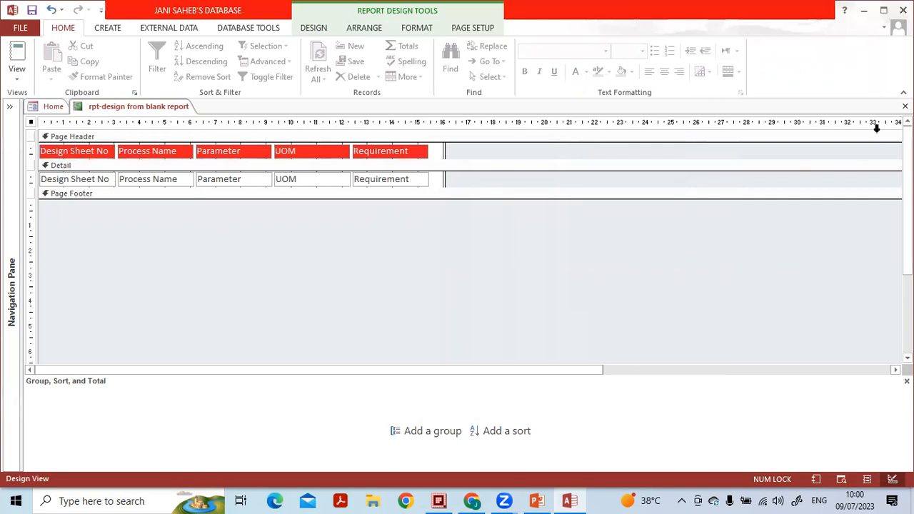
click(905, 106)
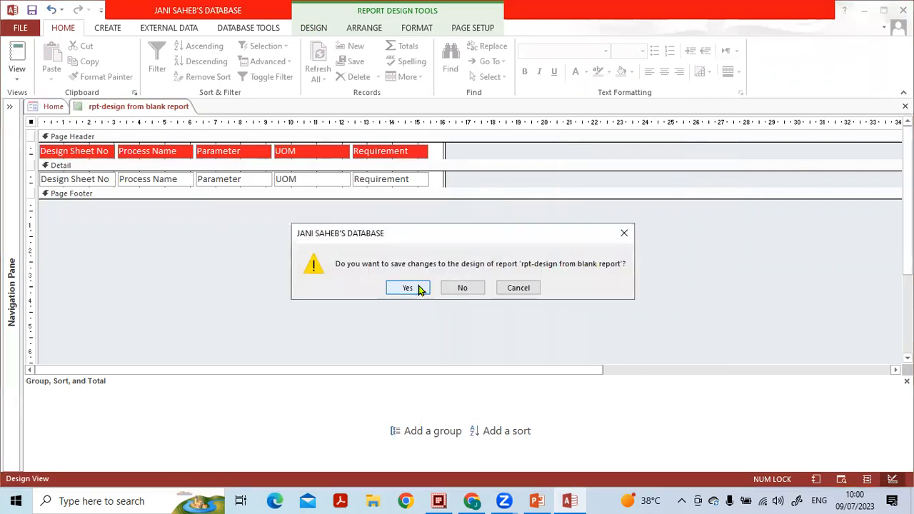
click(408, 288)
Step: Preview the report from the dummy report button on the Main Menu and close the preview
click(303, 297)
click(420, 139)
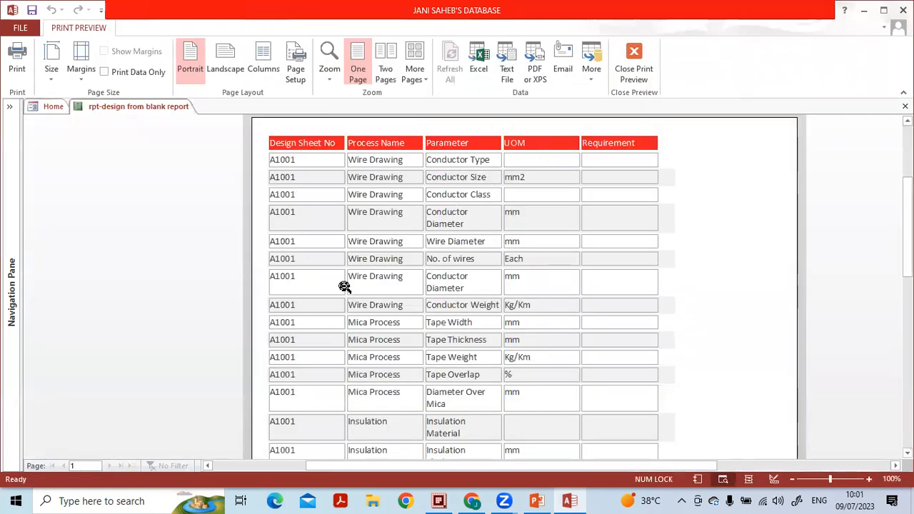
click(615, 73)
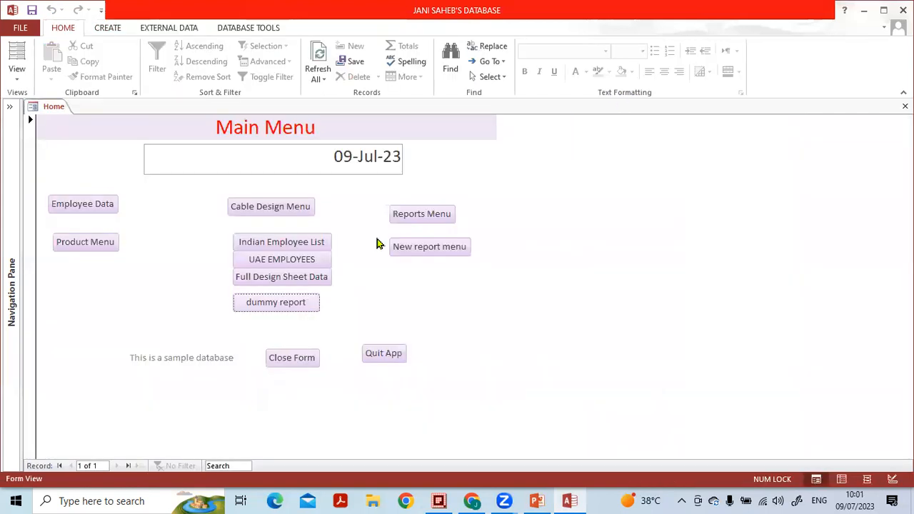
Step: Preview the report from Design Report 1 in the Reports Menu, and close the preview and the menu
click(425, 212)
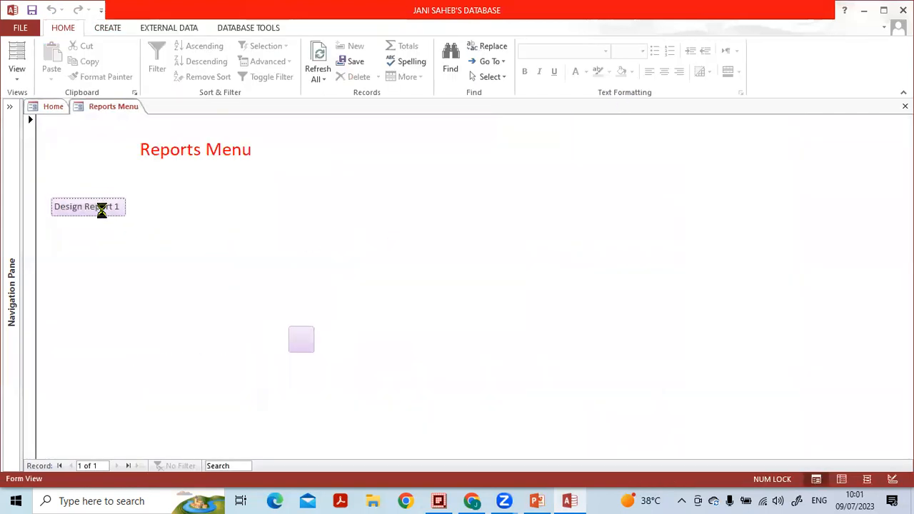
click(103, 208)
click(428, 135)
scroll(489, 319, up, 2)
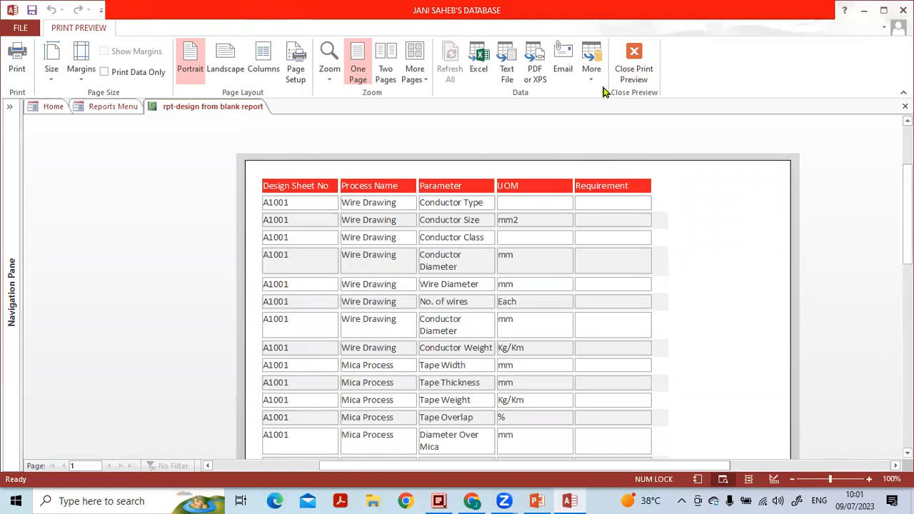
click(625, 63)
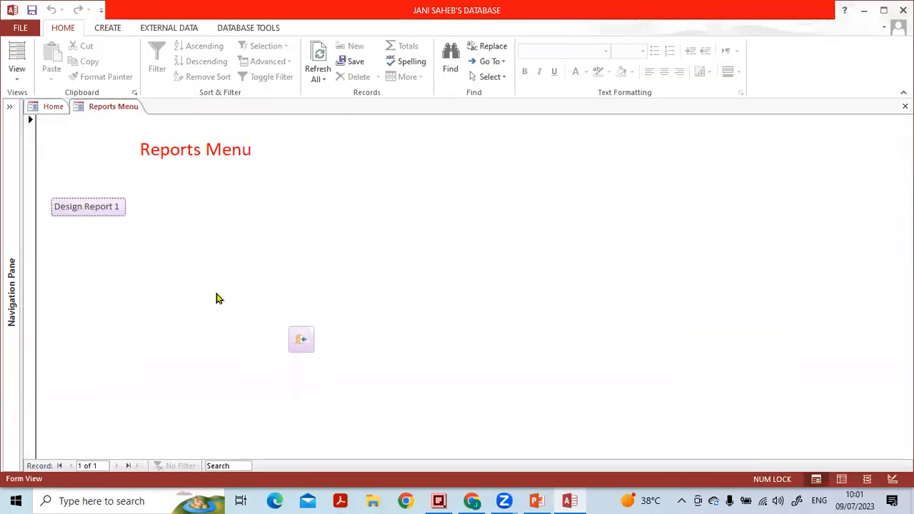
click(303, 341)
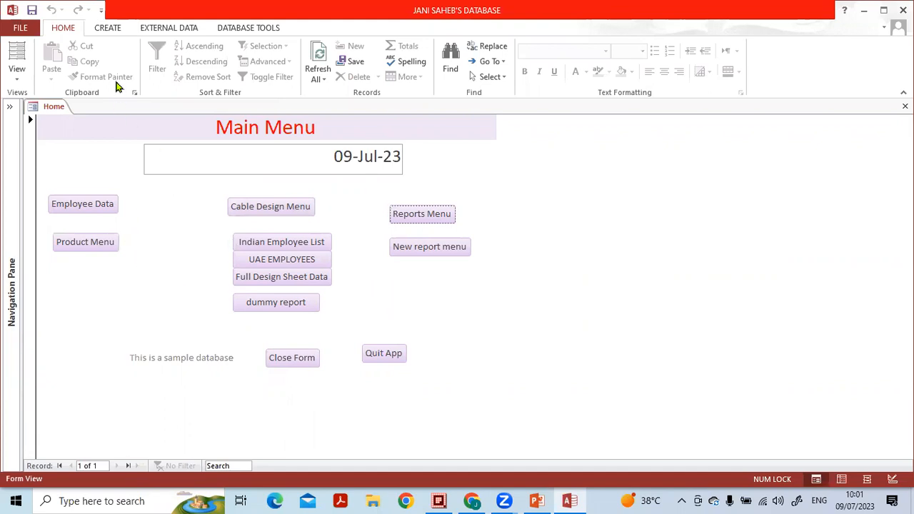
Step: Start a new report with the Report Wizard, using the query qry-design sheet data new as its source
click(108, 28)
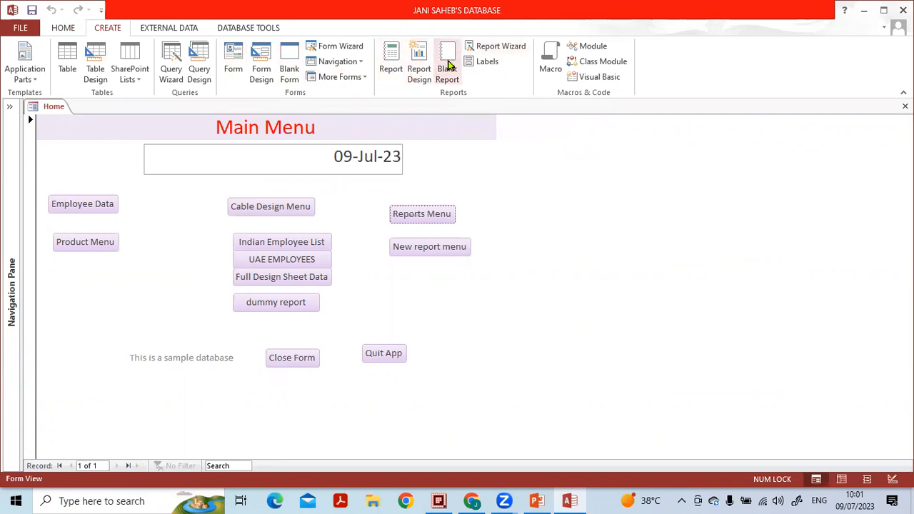
click(498, 49)
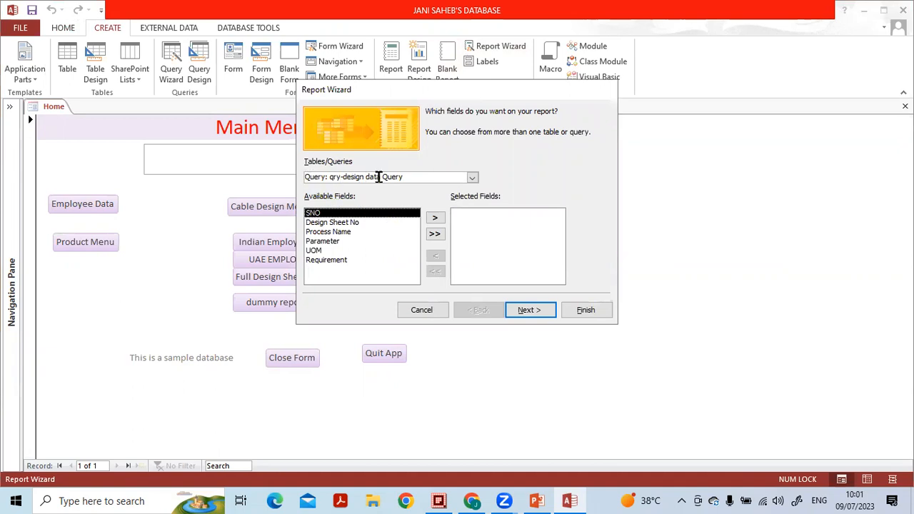
click(472, 178)
scroll(455, 218, up, 3)
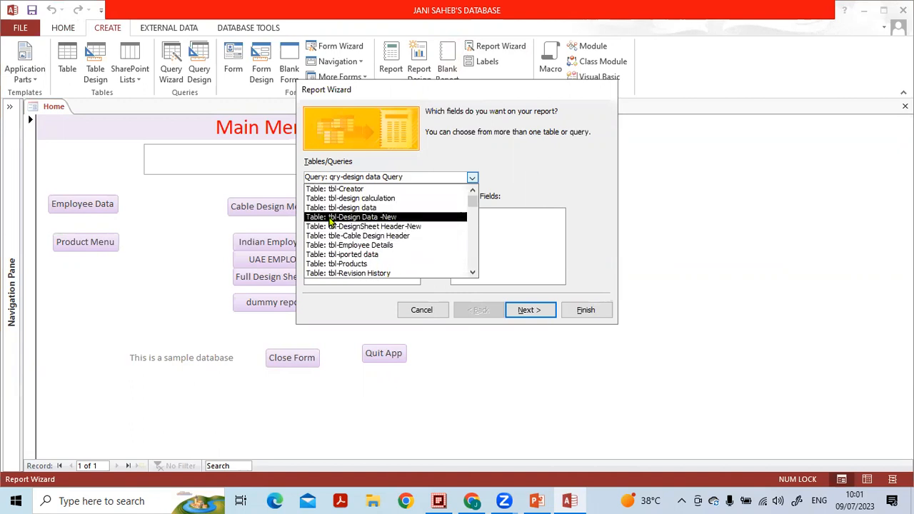
scroll(338, 258, down, 1)
scroll(342, 254, down, 3)
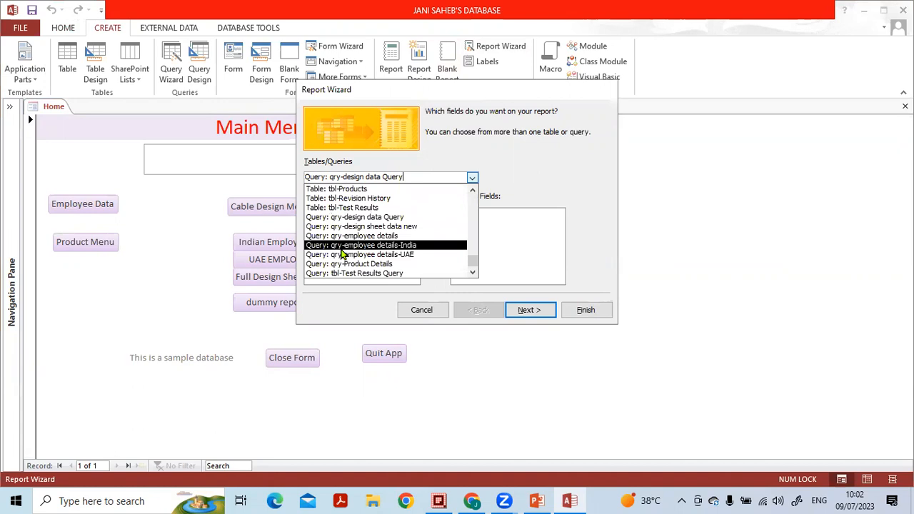
click(342, 252)
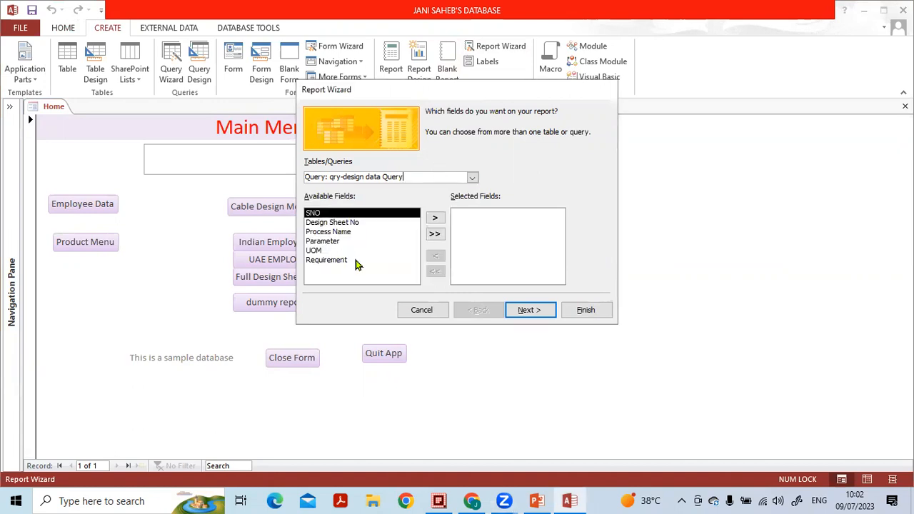
click(471, 179)
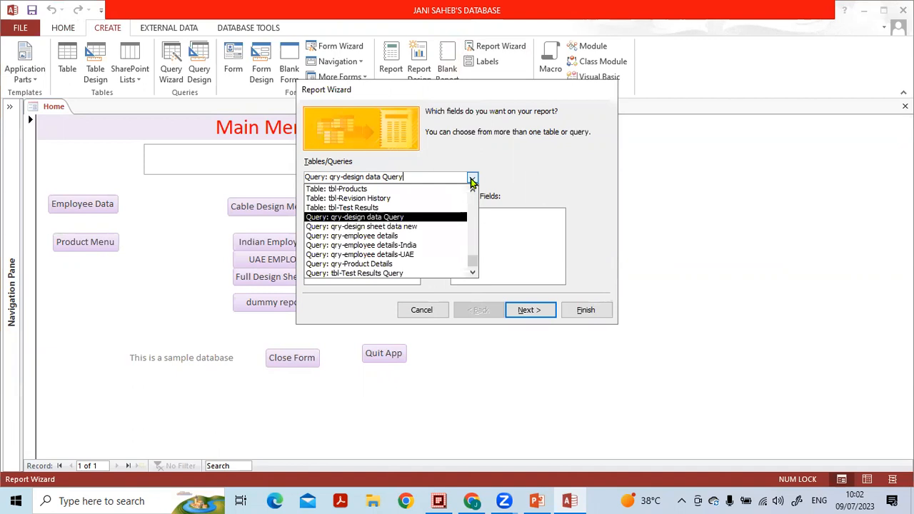
click(432, 228)
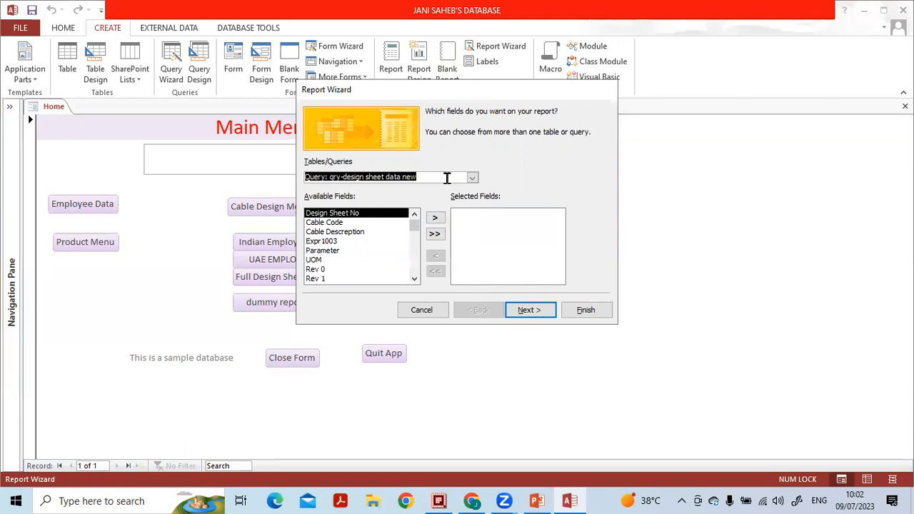
Step: Add the fields Design Sheet No, Cable Code, Cable Descreption, Parameter, UOM and Process to the report and continue to grouping
click(414, 227)
drag(418, 236, 413, 219)
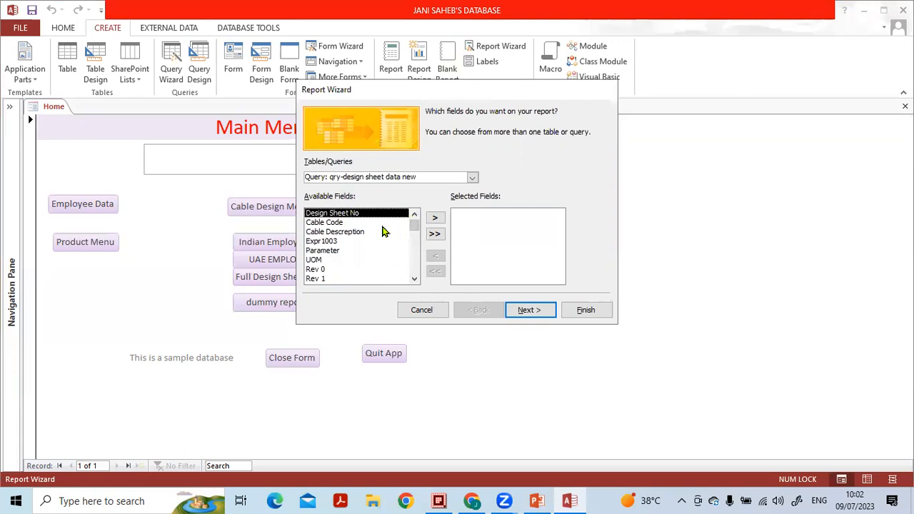
click(435, 218)
click(435, 219)
click(435, 218)
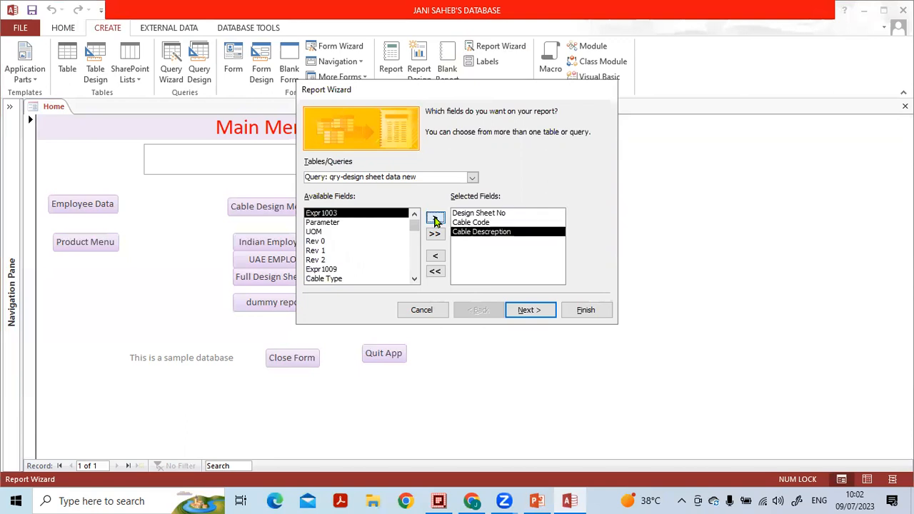
click(371, 222)
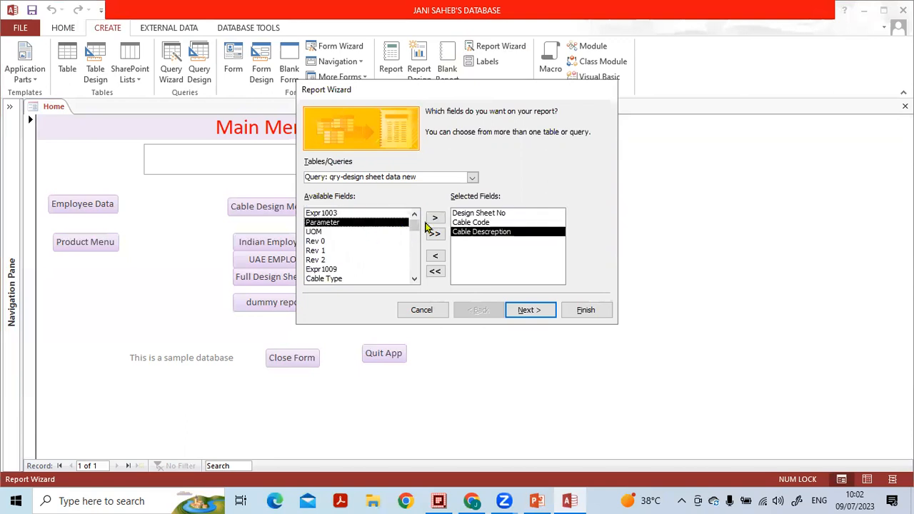
click(436, 218)
click(436, 219)
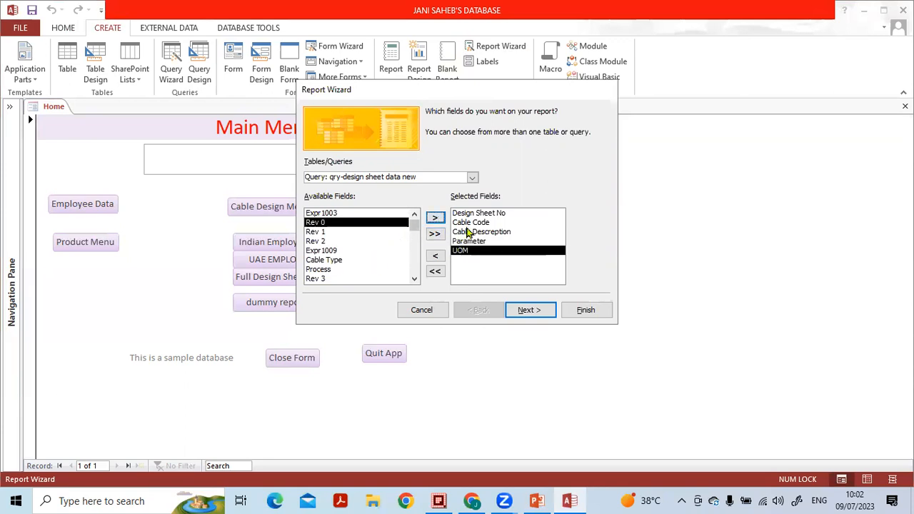
scroll(409, 264, down, 1)
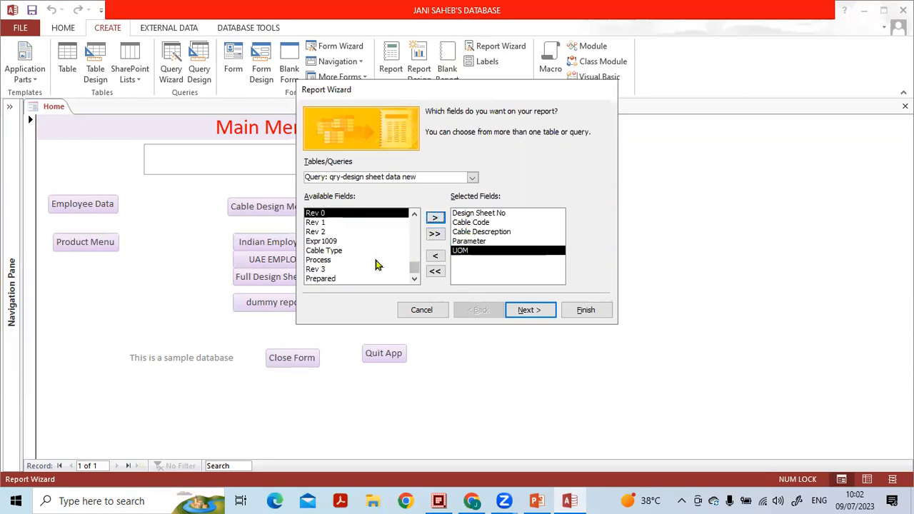
click(334, 262)
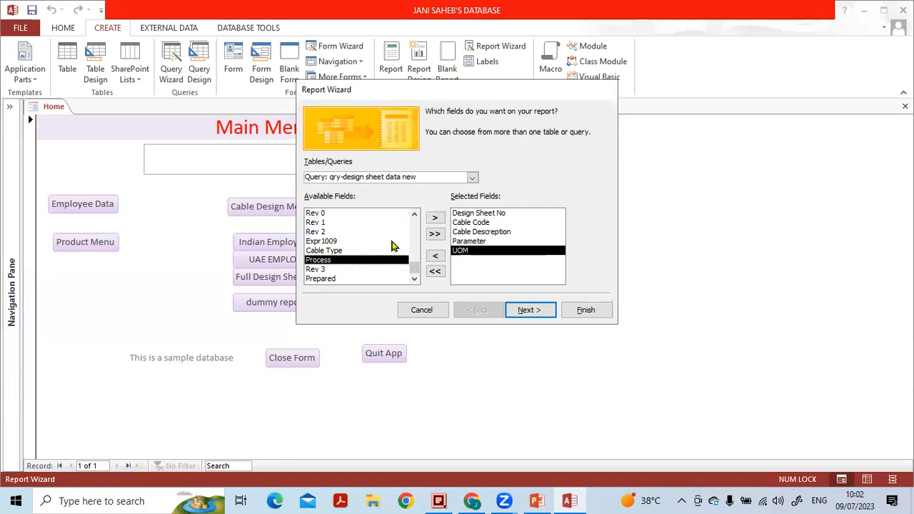
click(434, 220)
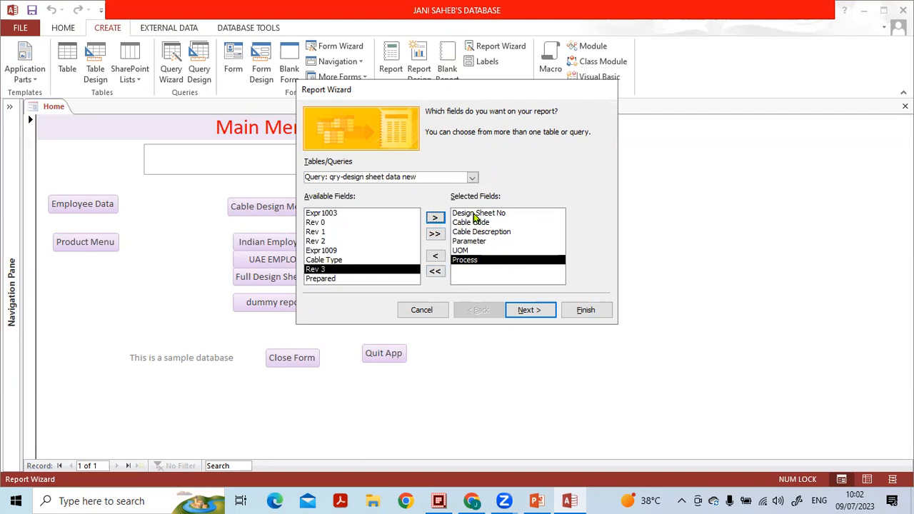
click(528, 310)
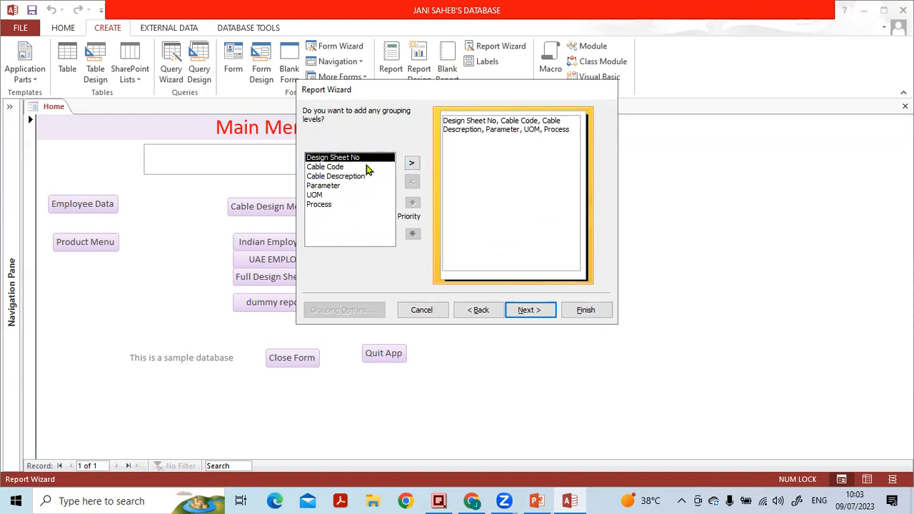
Step: Group the report by Design Sheet No with the 1st Letter grouping interval and continue to the sort order
click(411, 163)
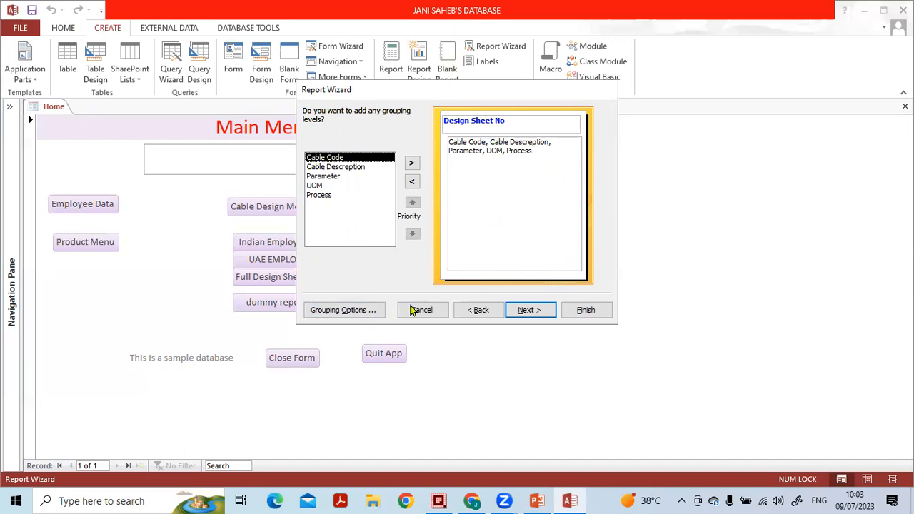
mouse_move(389, 294)
mouse_down()
mouse_move(298, 326)
mouse_move(397, 308)
mouse_move(372, 285)
mouse_move(312, 303)
mouse_move(344, 332)
mouse_move(382, 308)
mouse_move(371, 287)
mouse_up()
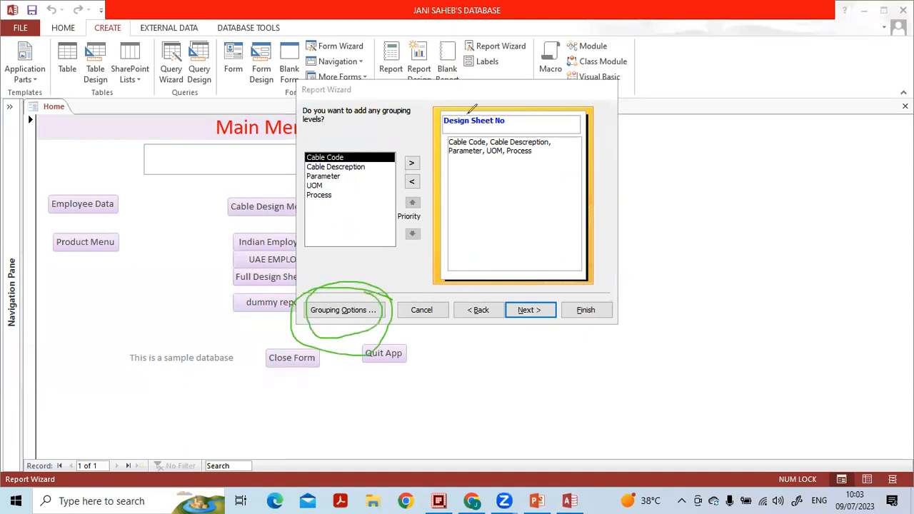
click(317, 310)
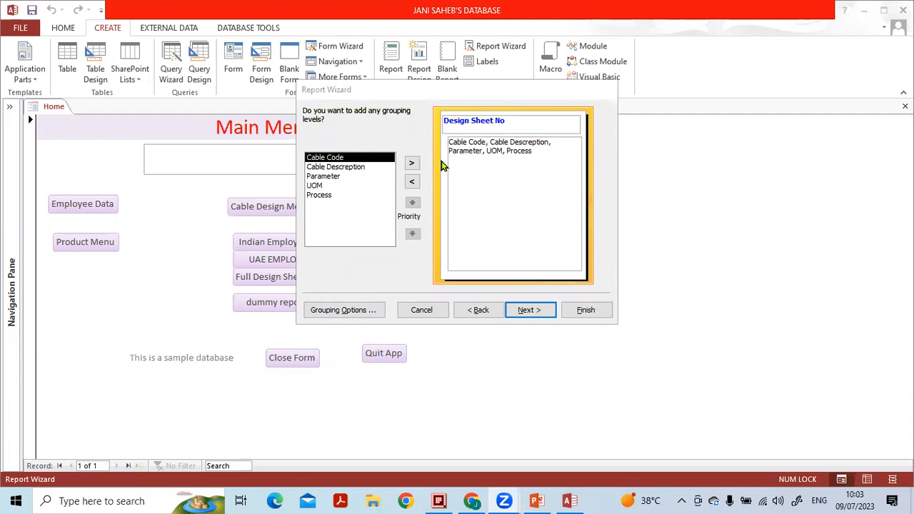
click(352, 312)
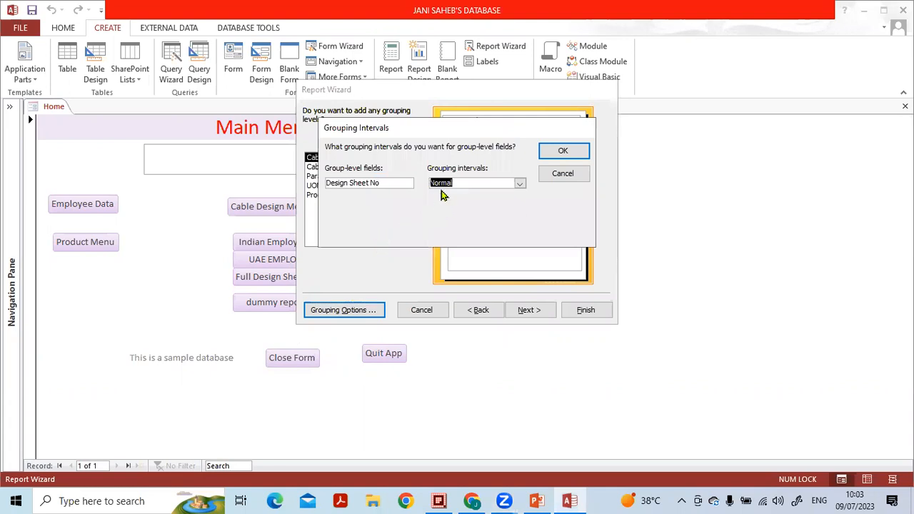
click(519, 185)
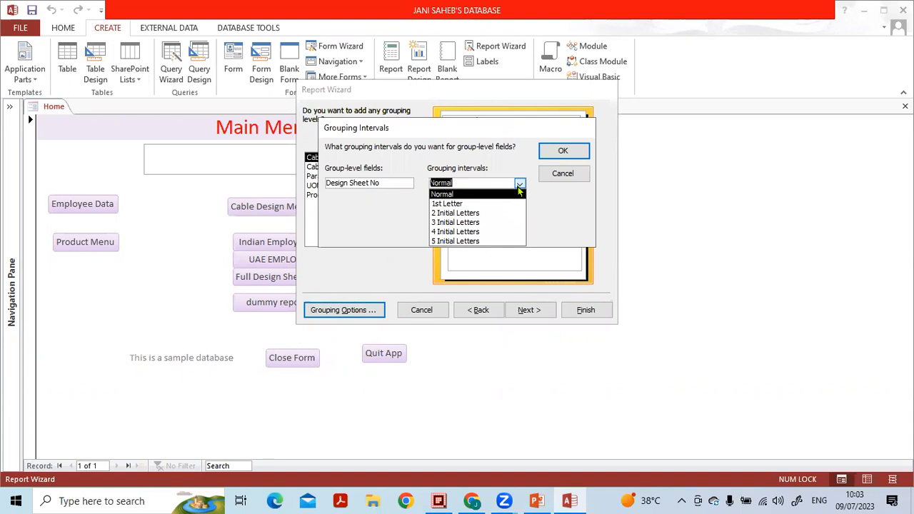
click(480, 205)
click(519, 185)
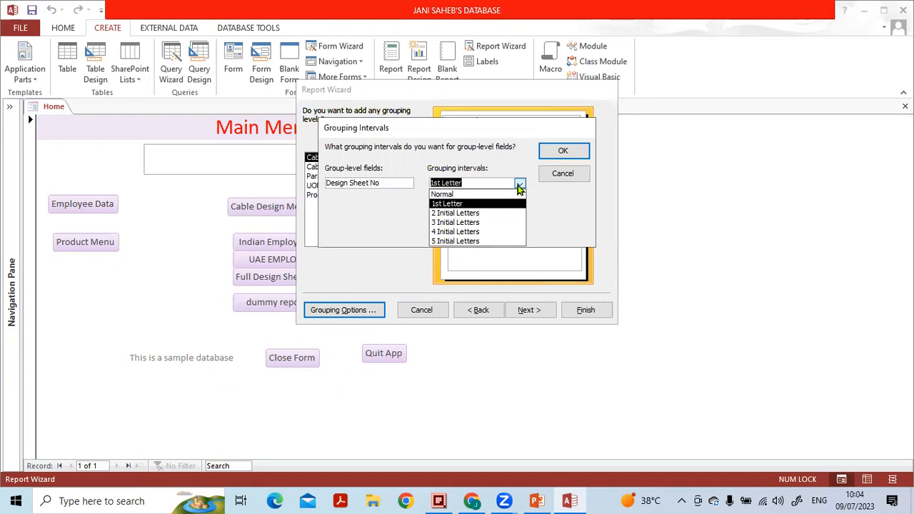
click(516, 185)
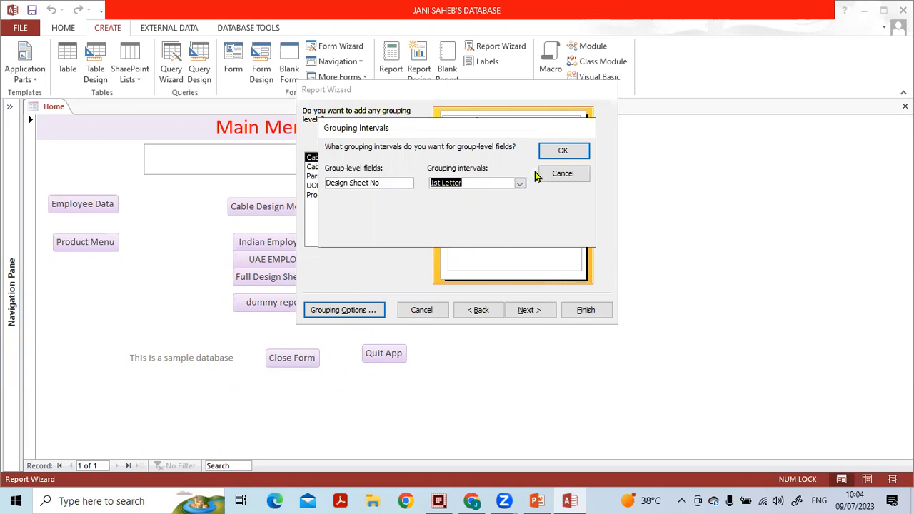
click(561, 151)
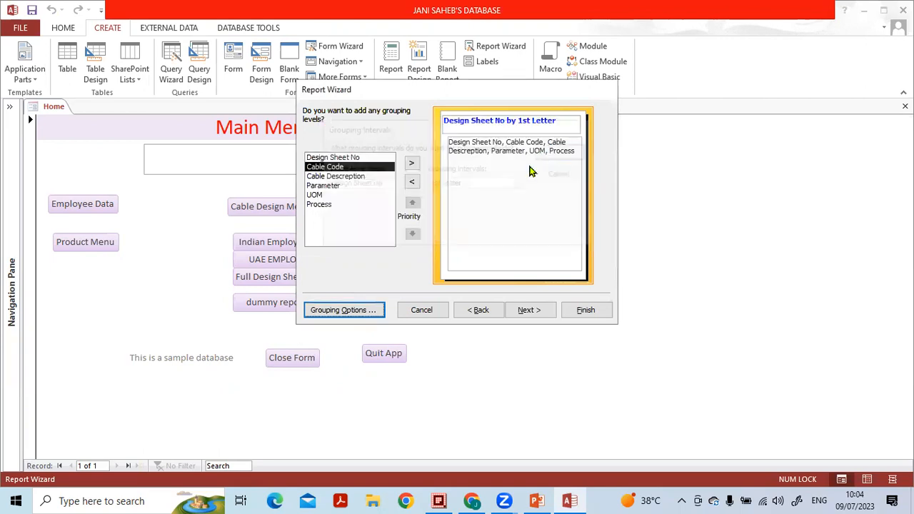
click(527, 310)
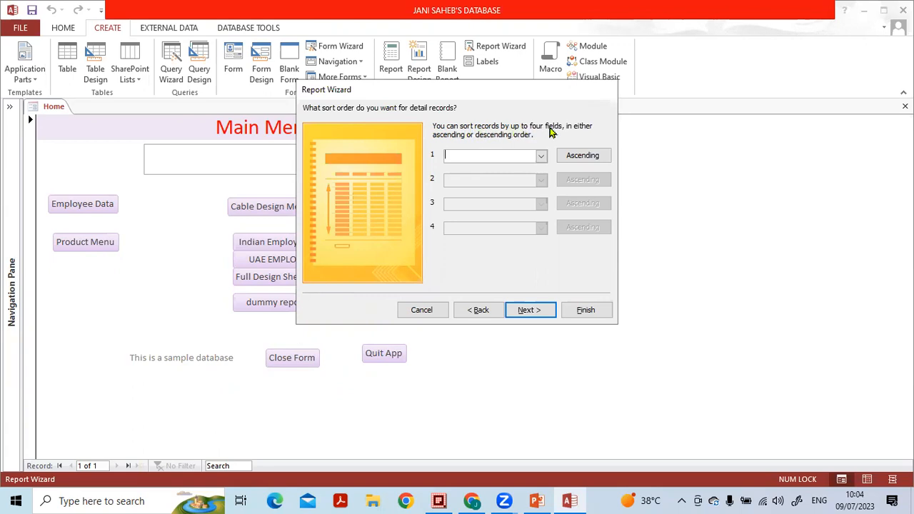
Step: Title the report Design sheet Report and finish the wizard with the report opened in preview
click(542, 156)
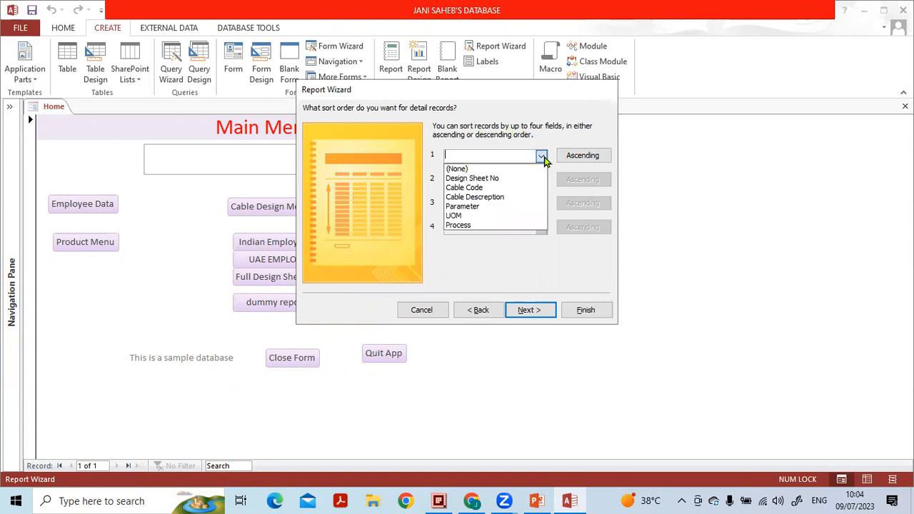
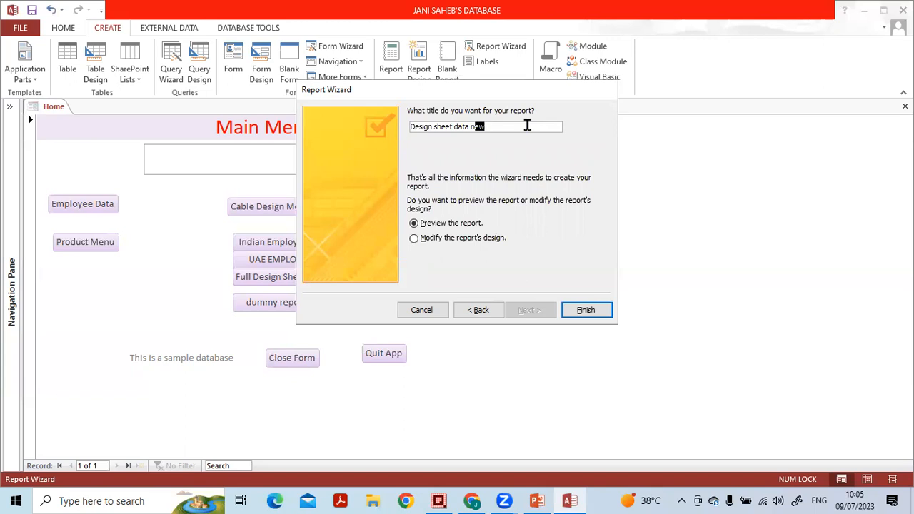
key(BackSpace)
key(Caps_Lock)
text(R)
key(Caps_Lock)
text(epor)
click(584, 309)
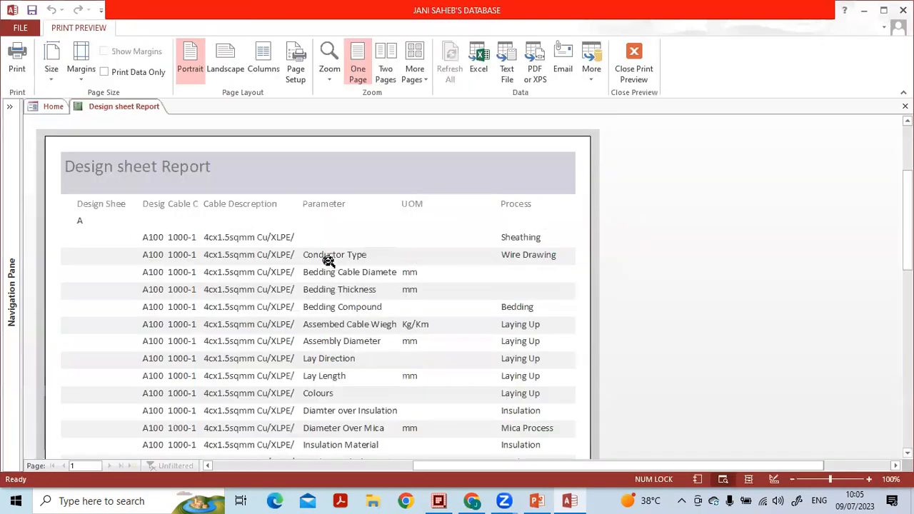
Step: Examine the previewed report's title, column headings, first-letter grouping and detail rows, both close up and as a full page
click(328, 260)
click(433, 168)
scroll(458, 204, up, 2)
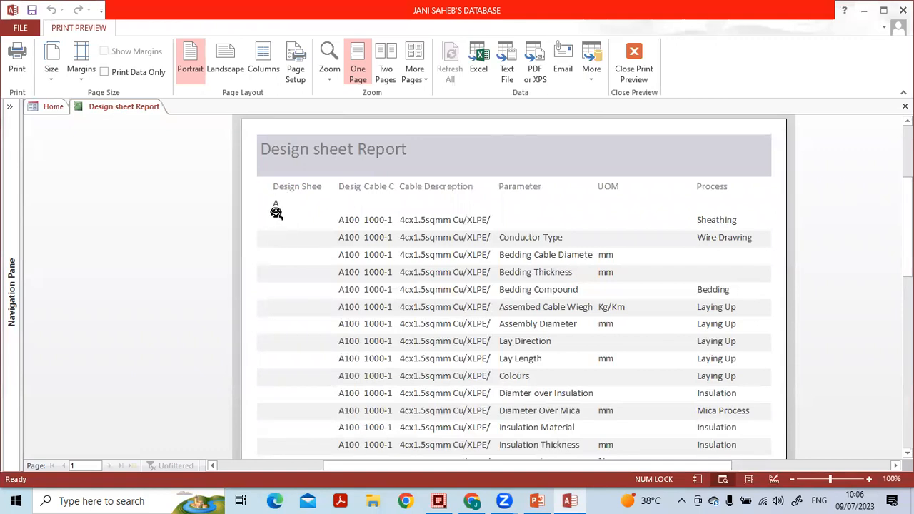
click(300, 218)
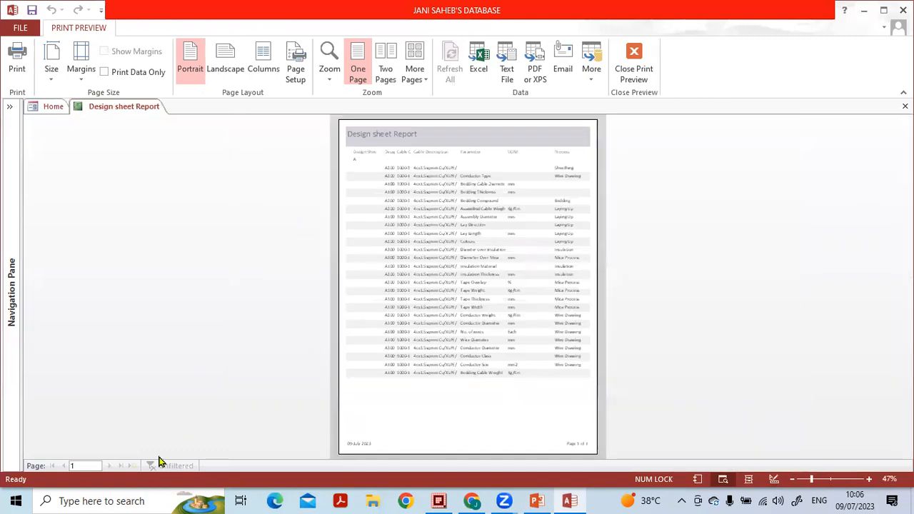
click(395, 185)
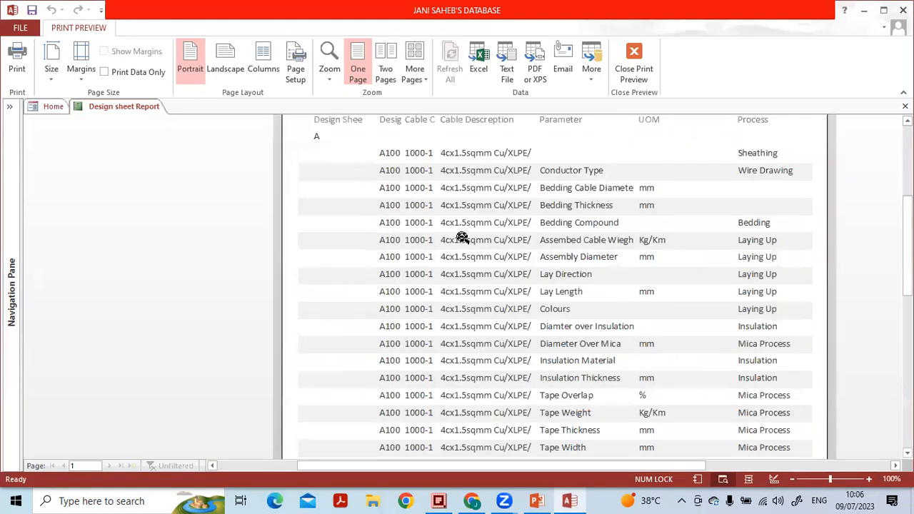
click(342, 162)
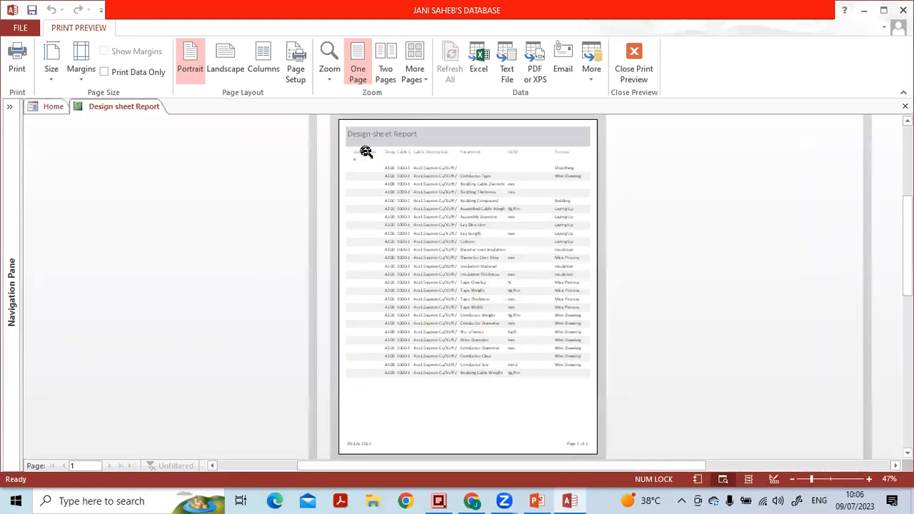
click(369, 151)
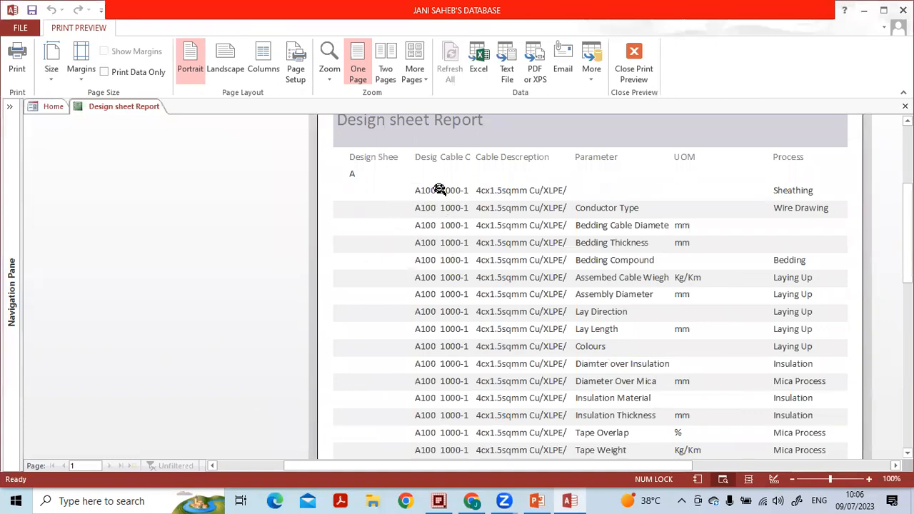
click(532, 204)
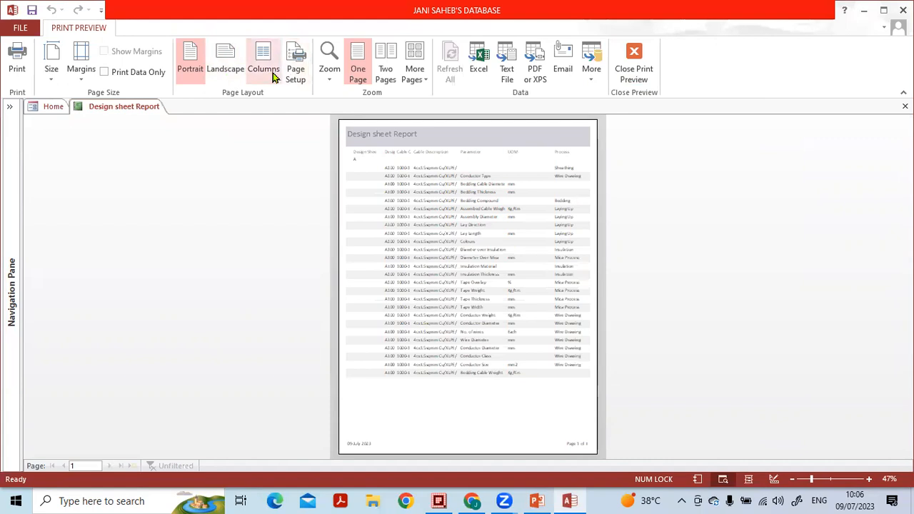
Step: Set the report's paper size to A4 and close the print preview to return to the design
click(54, 80)
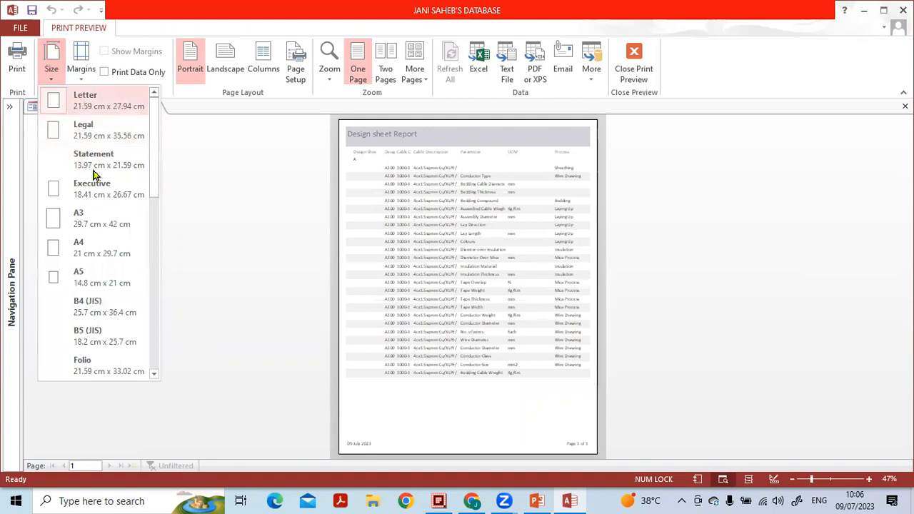
click(98, 251)
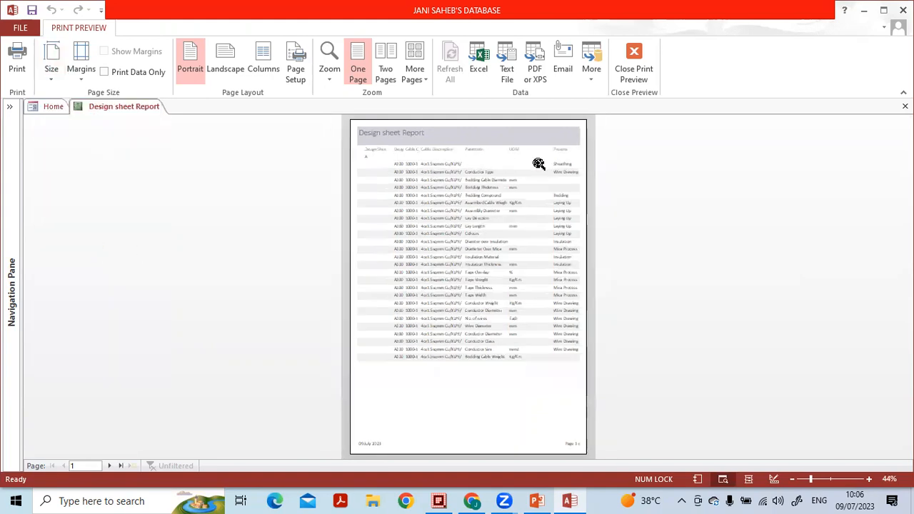
click(55, 78)
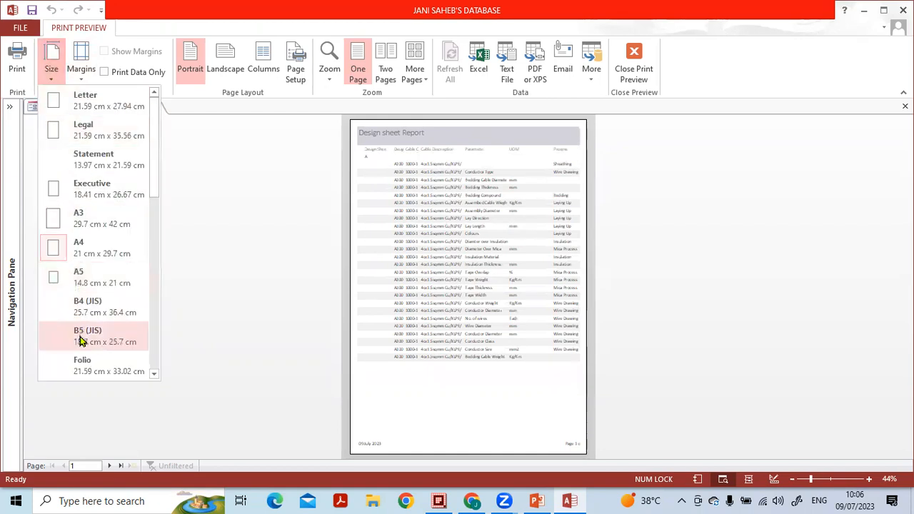
click(410, 210)
click(487, 177)
click(495, 171)
click(633, 70)
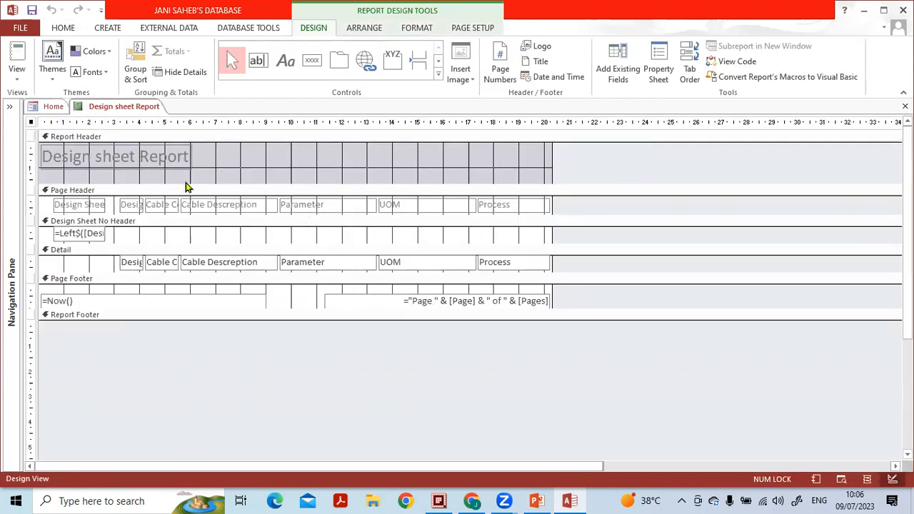
Step: Move the title label to about 7 cm from the left edge of the Report Header and apply the Green Yellow theme colours
drag(143, 161, 322, 164)
click(98, 165)
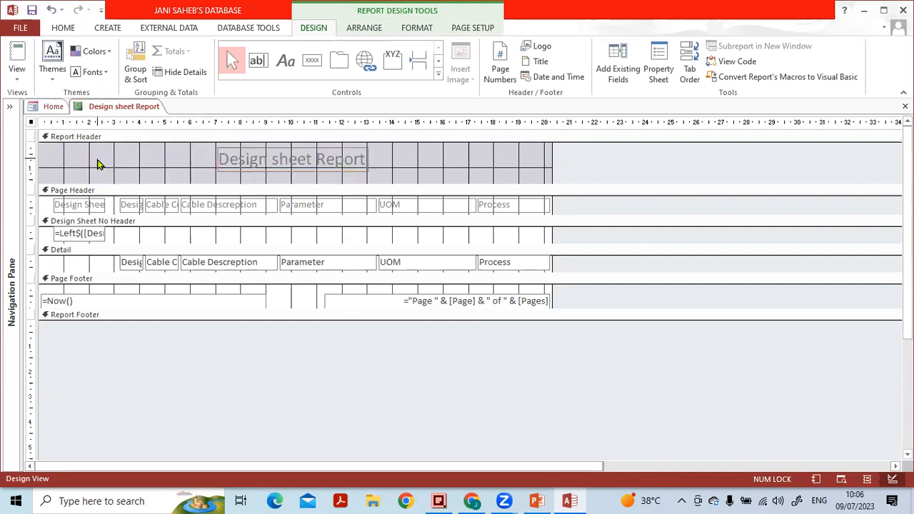
click(53, 79)
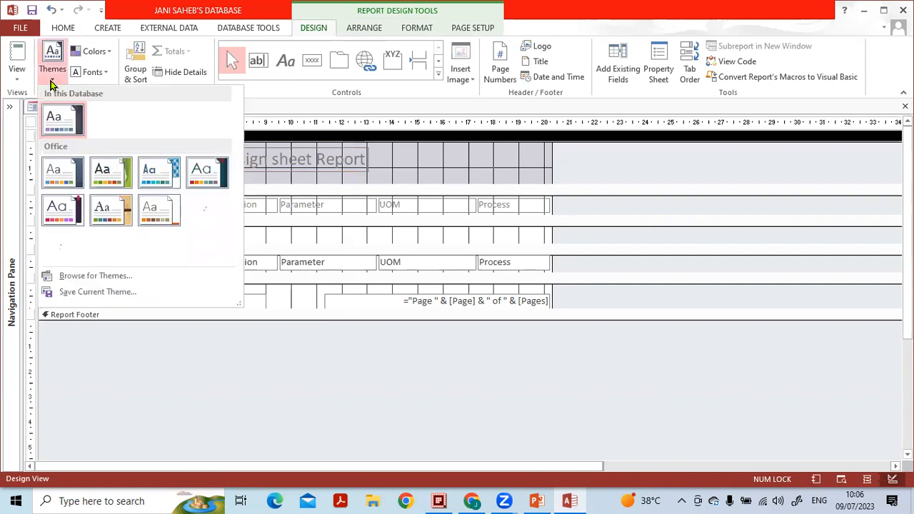
click(110, 53)
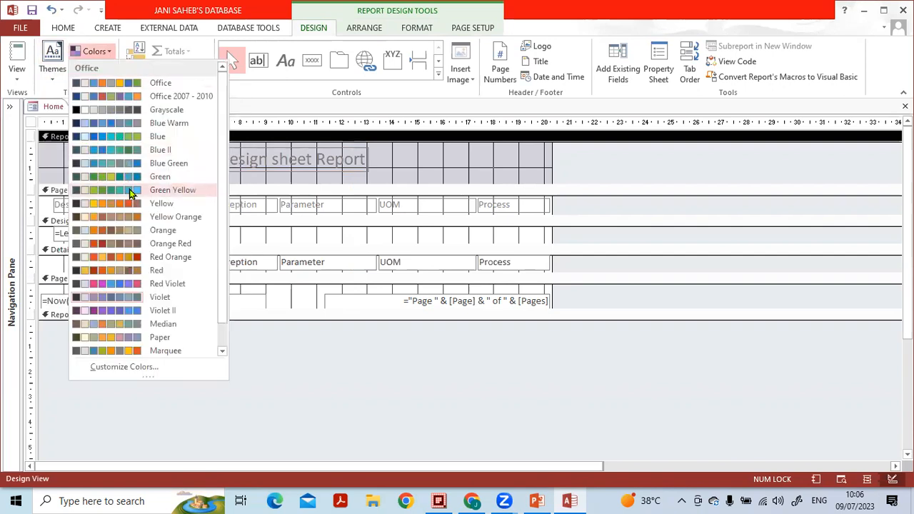
click(131, 193)
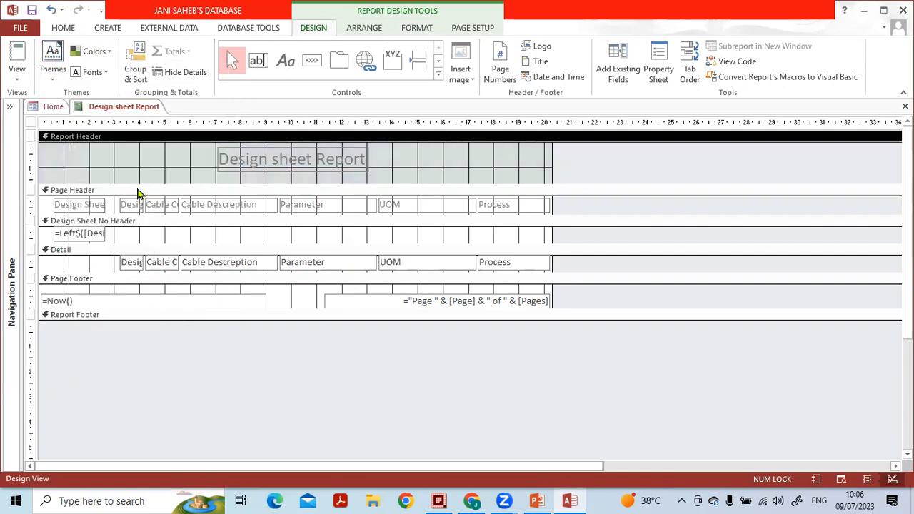
Step: Try the Arial theme fonts on the report, and settle on the Corbel theme fonts
click(108, 74)
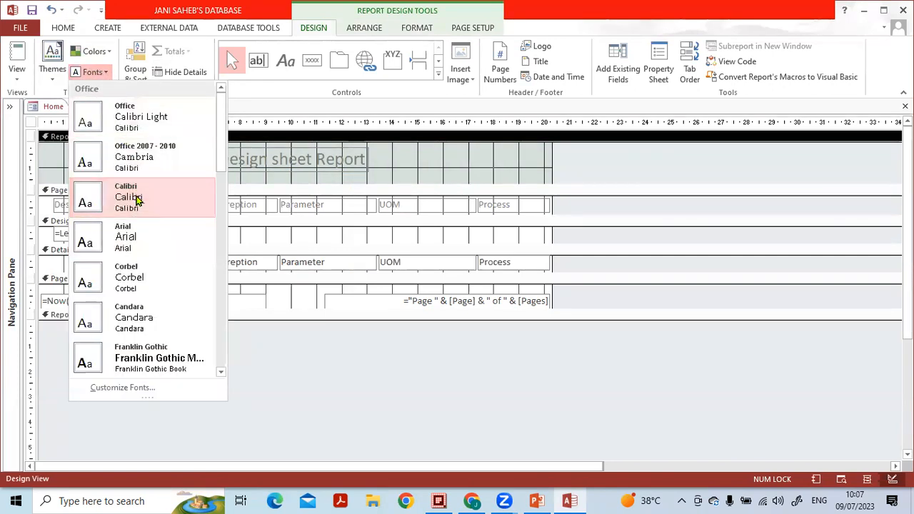
click(139, 236)
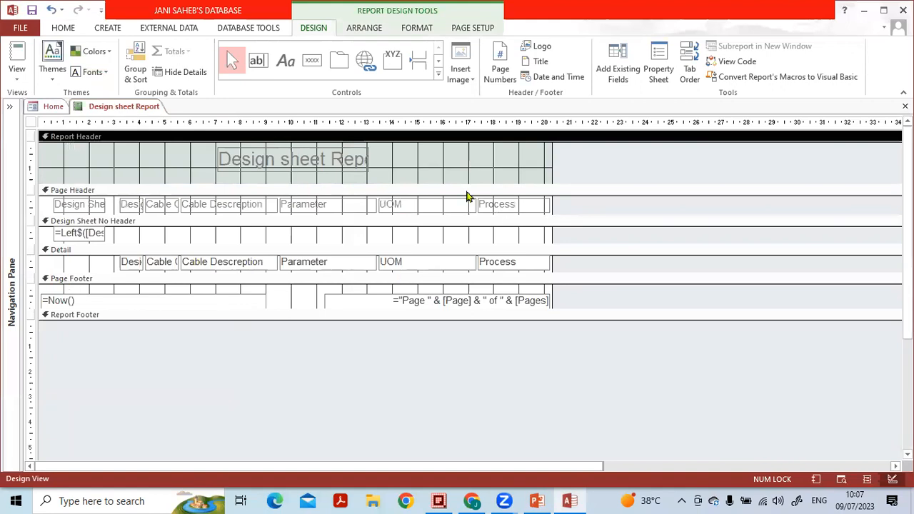
click(106, 76)
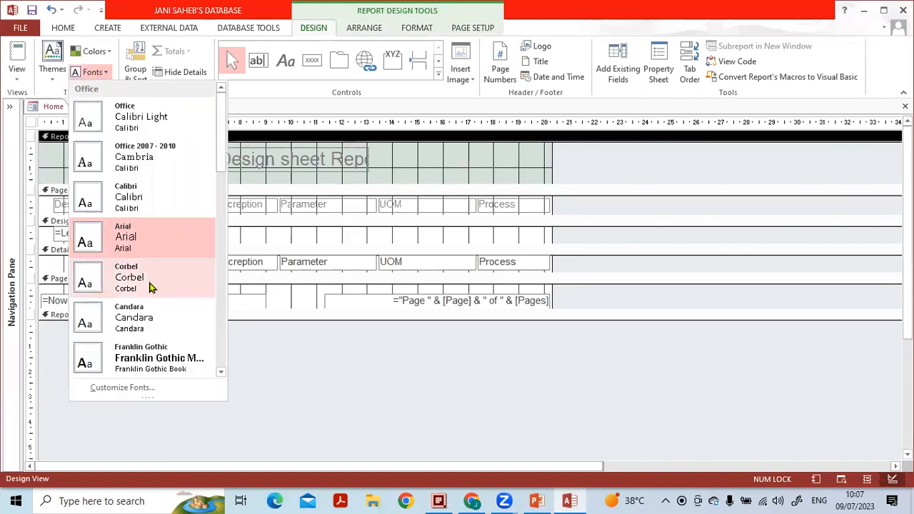
click(151, 286)
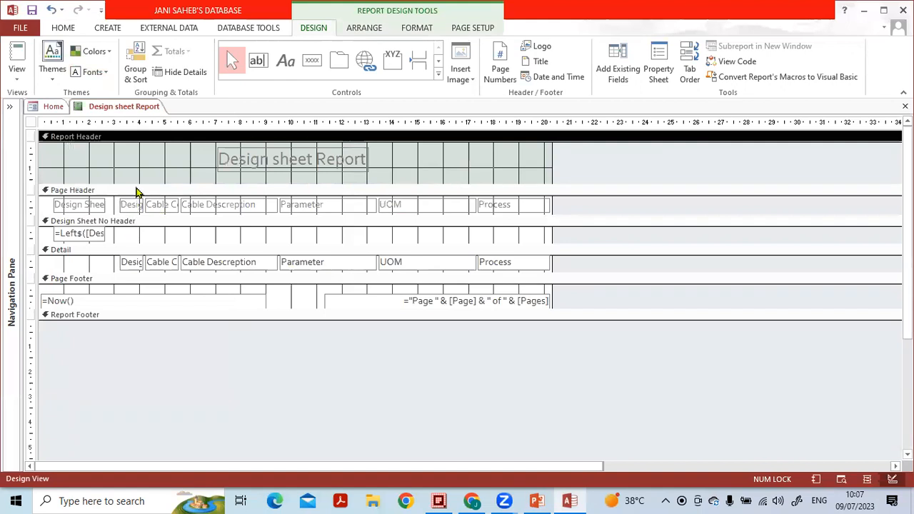
Step: Reduce the Report Header's height to about 1.2 cm and check the report in print preview before returning to the design
drag(151, 183, 150, 174)
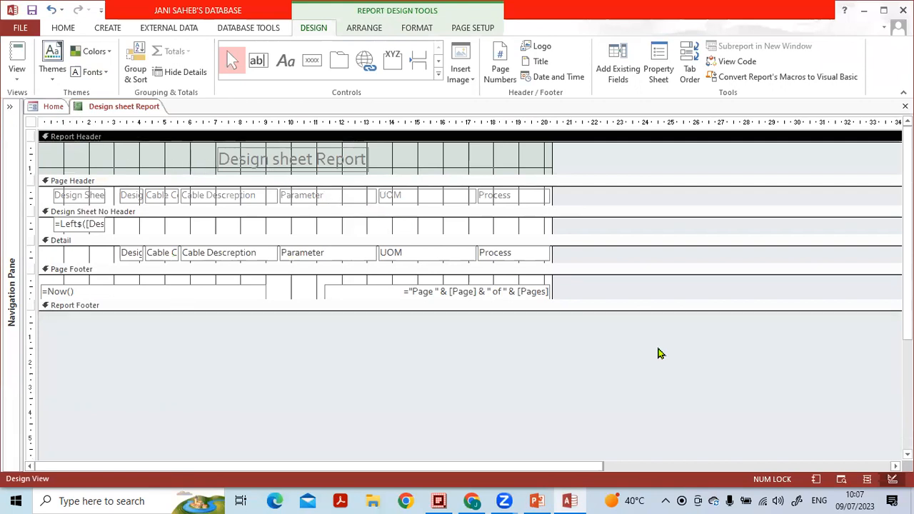
click(842, 484)
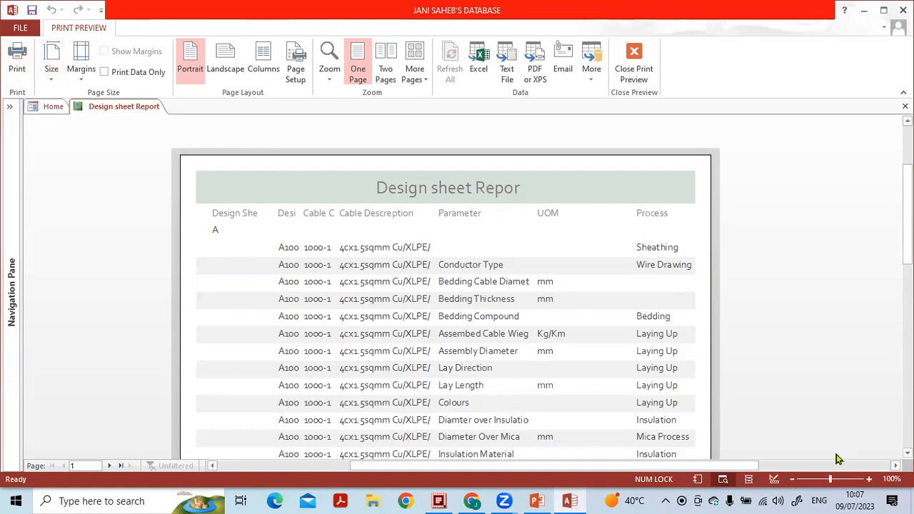
click(774, 479)
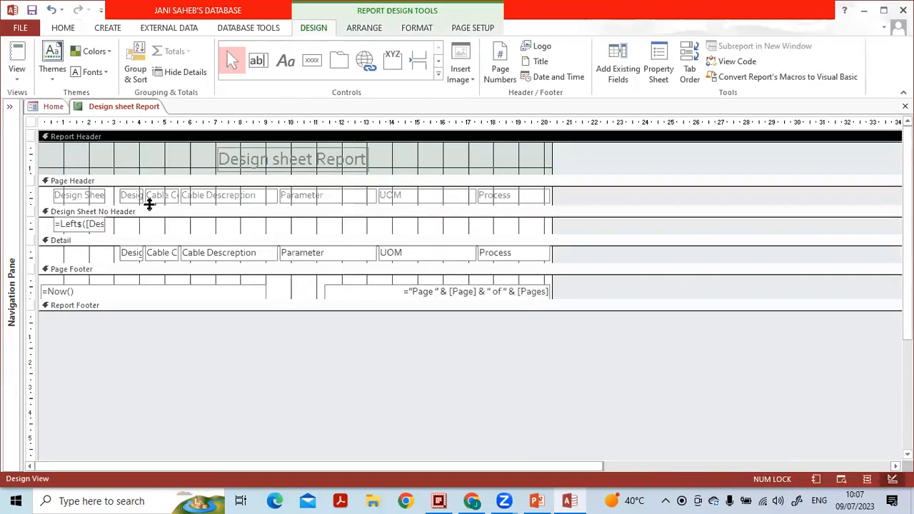
Step: Widen the first Page Header label in both directions so it spans from the report's left edge to about 3 cm
click(74, 197)
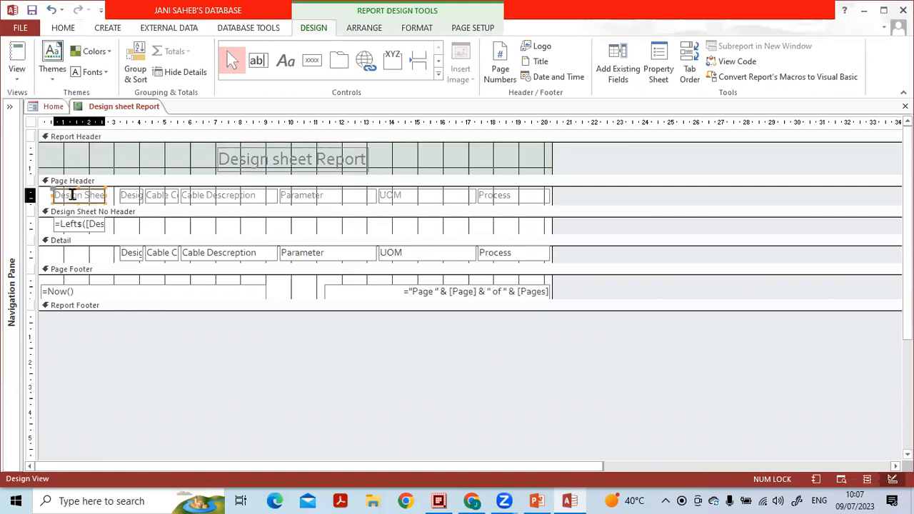
drag(41, 195, 40, 195)
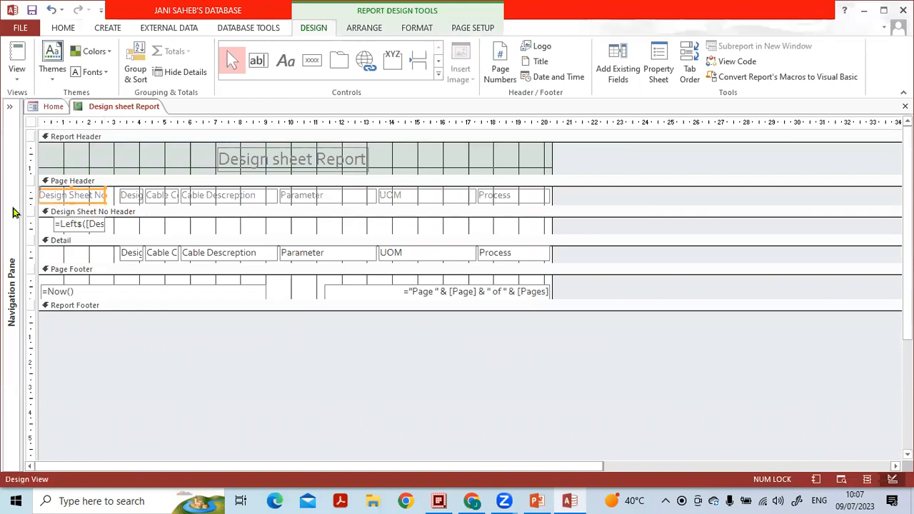
drag(105, 195, 113, 195)
Step: Widen the report's design area to about 22.7 cm
click(131, 198)
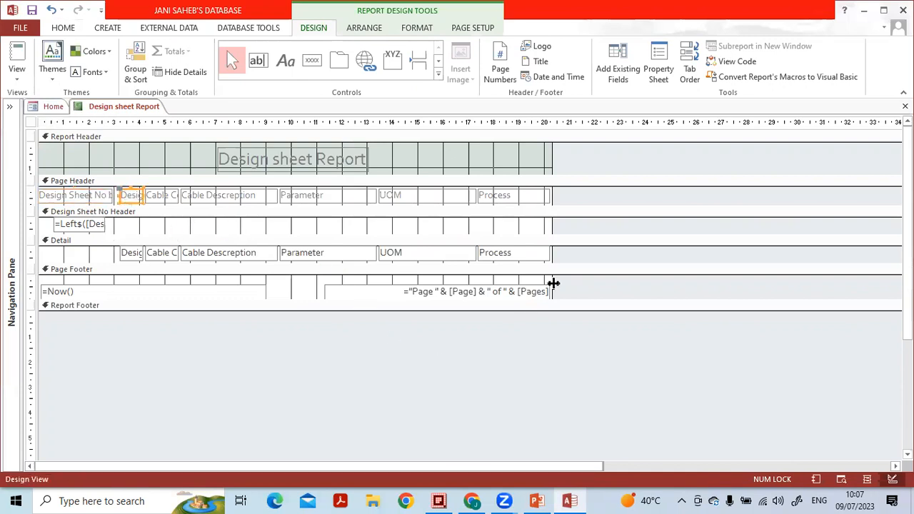
click(551, 157)
drag(550, 156, 613, 154)
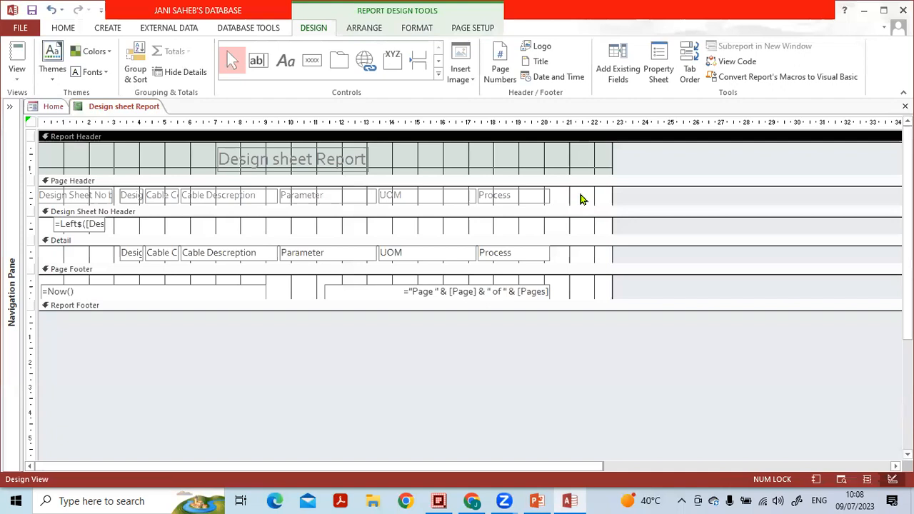
Step: Shift the five Page Header labels after the second Design Sheet No label, through Process, about 2 cm to the right
drag(630, 193, 151, 207)
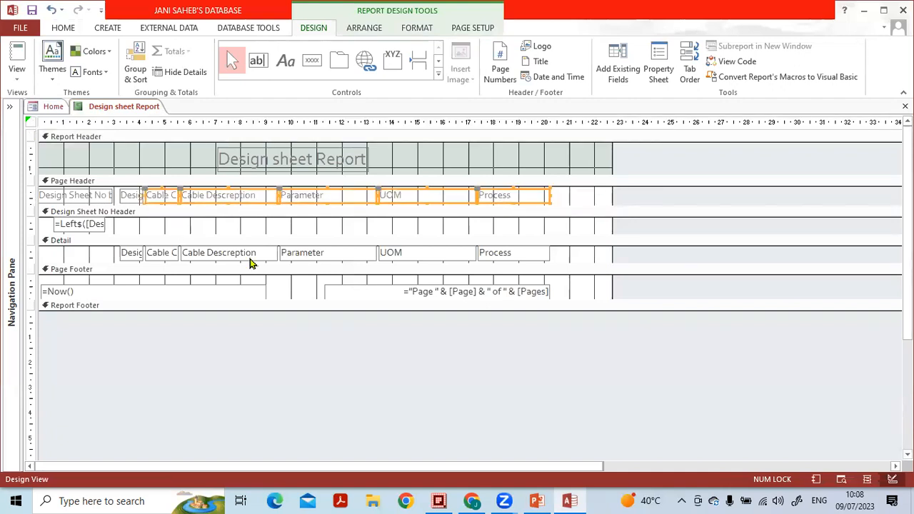
key(Right)
key(Right)
key(Right)
key(Right)
key(Right)
key(Right)
key(Right)
key(Right)
key(Right)
key(Right)
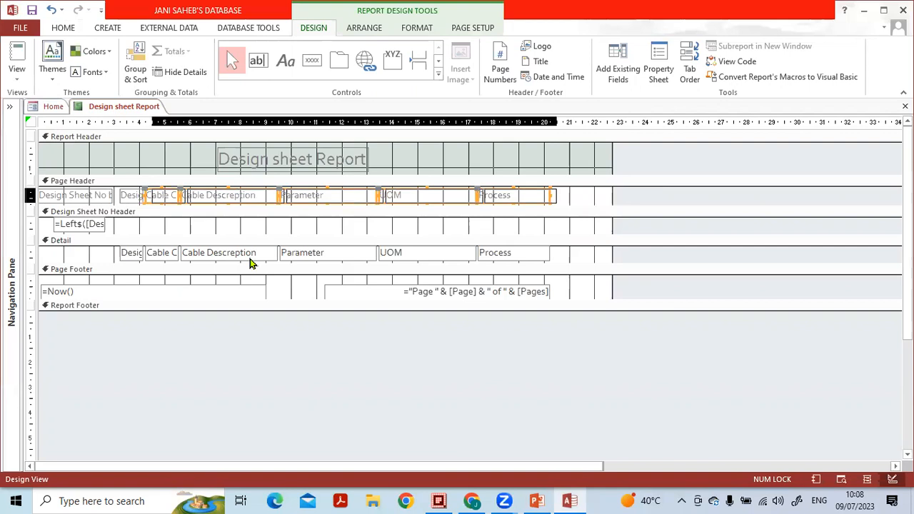
key(Right)
key(Right)
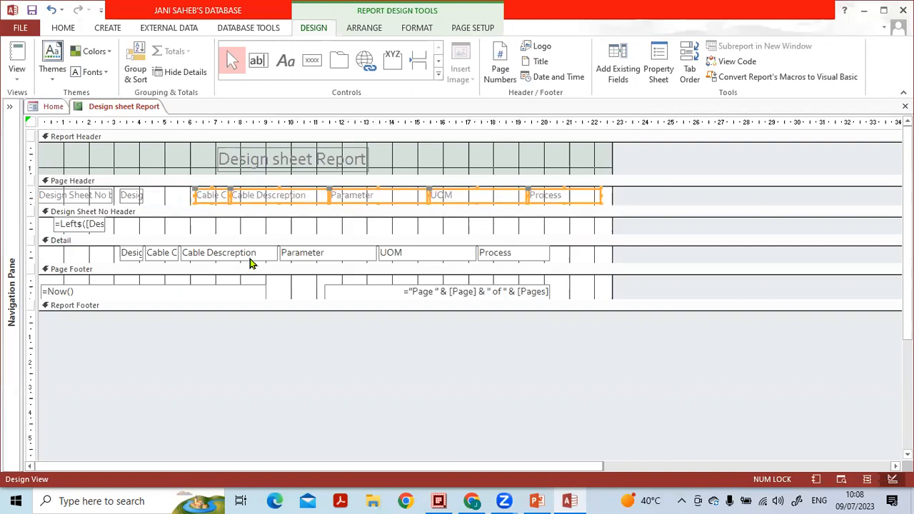
Step: Widen the second Design Sheet No label in the Page Header to about 3 cm to fill the gap before its neighbour
click(163, 196)
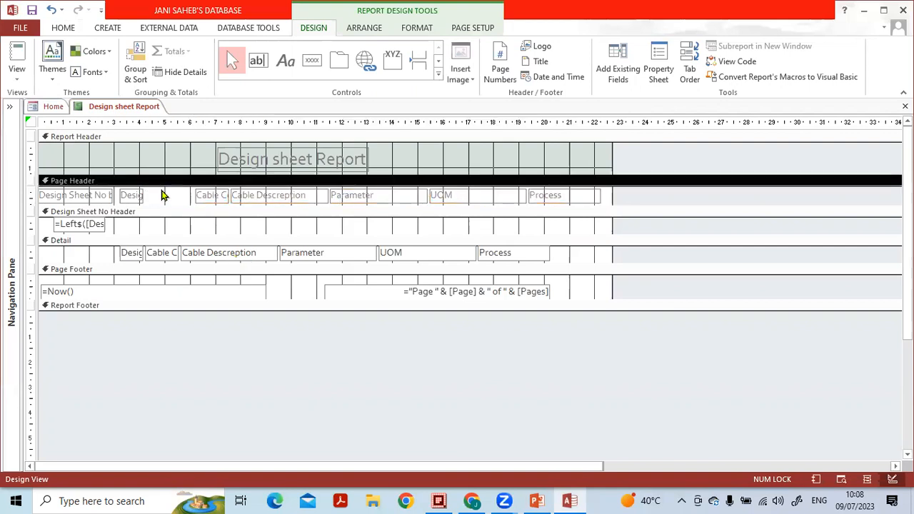
click(141, 196)
drag(143, 194, 192, 195)
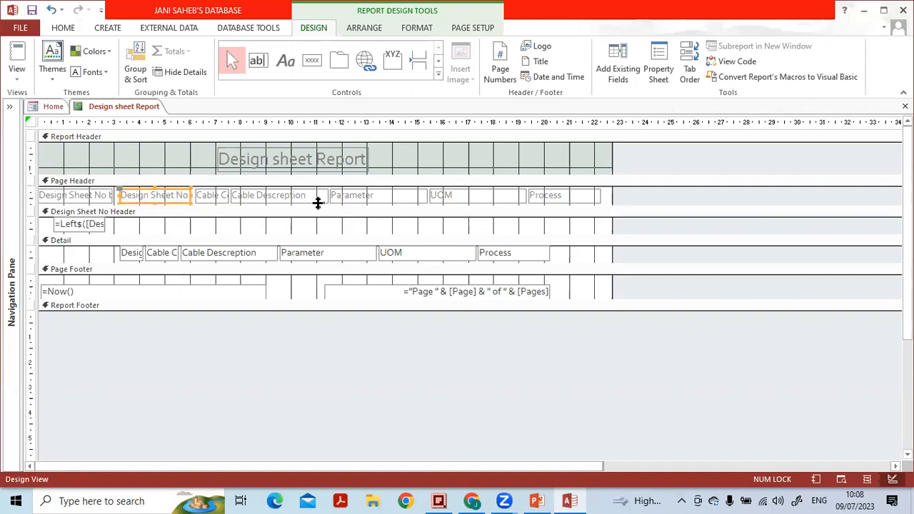
Step: Shift the five Detail text boxes after Design Sheet No, through Process, about 2 cm right, roughly beneath their Page Header labels
click(68, 182)
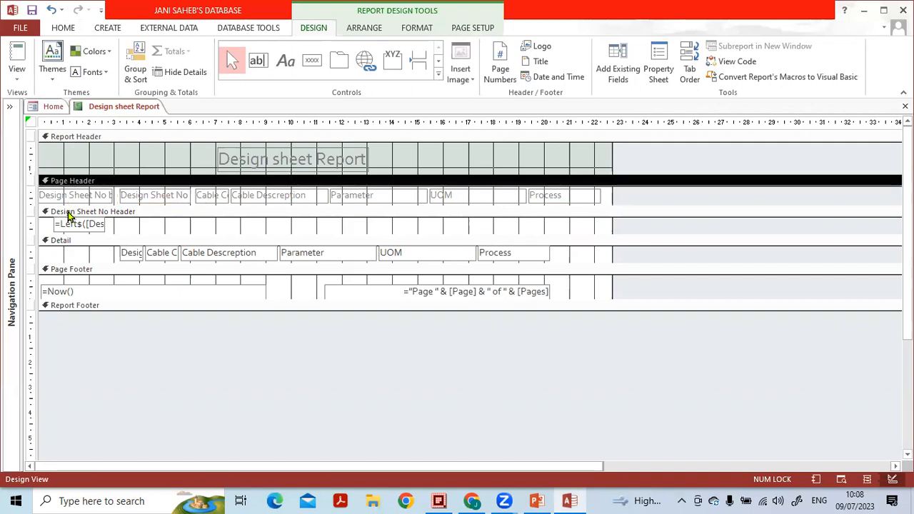
click(69, 213)
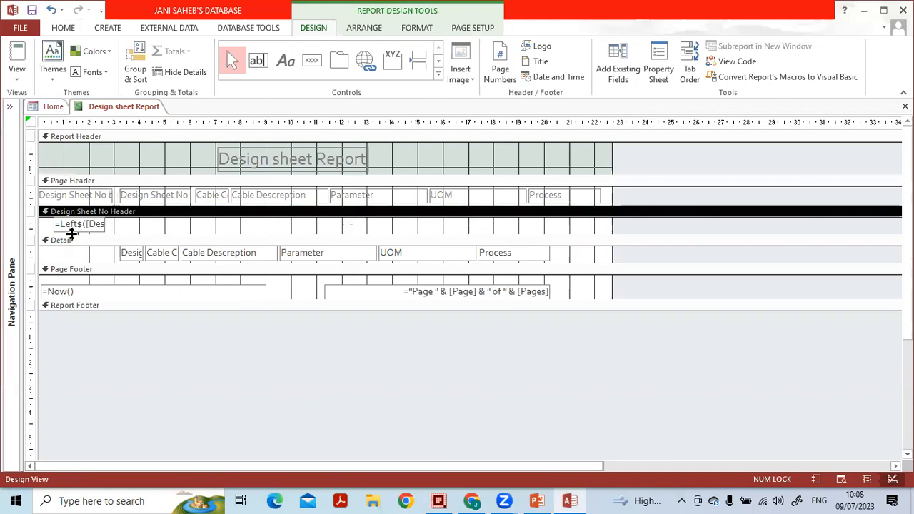
click(65, 243)
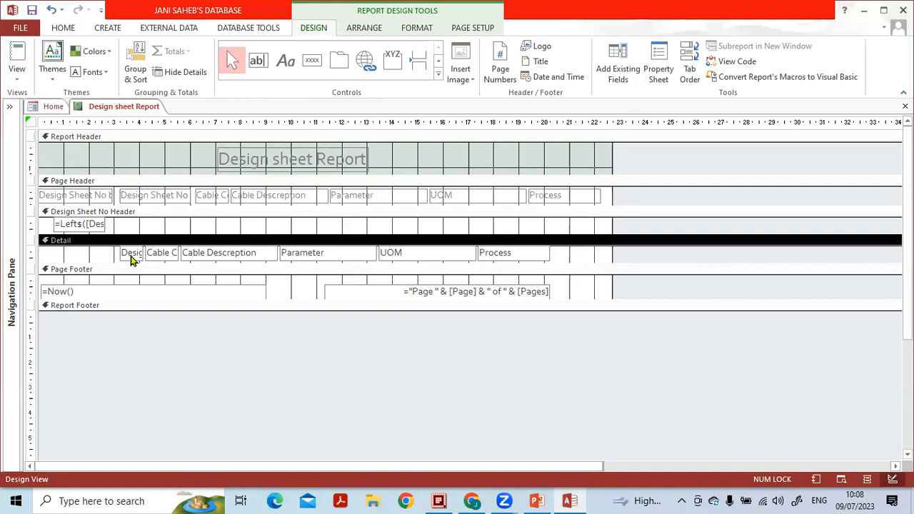
drag(648, 257, 172, 258)
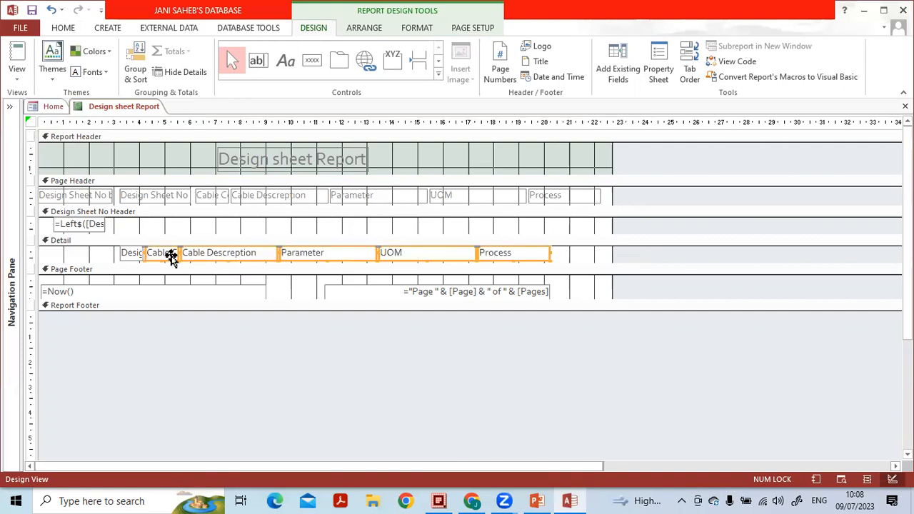
key(Right)
key(Right)
key(Right)
key(Right)
key(Right)
key(Right)
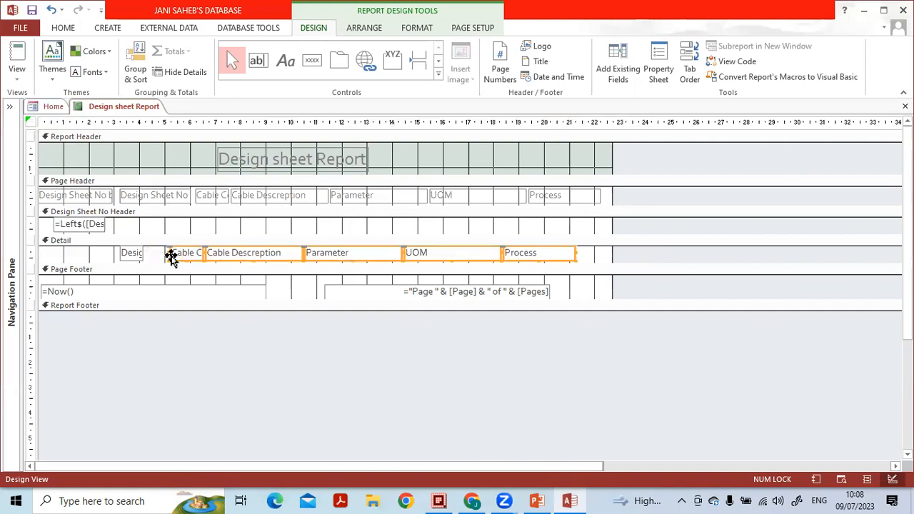
key(Right)
key(Right)
key(Right)
key(Right)
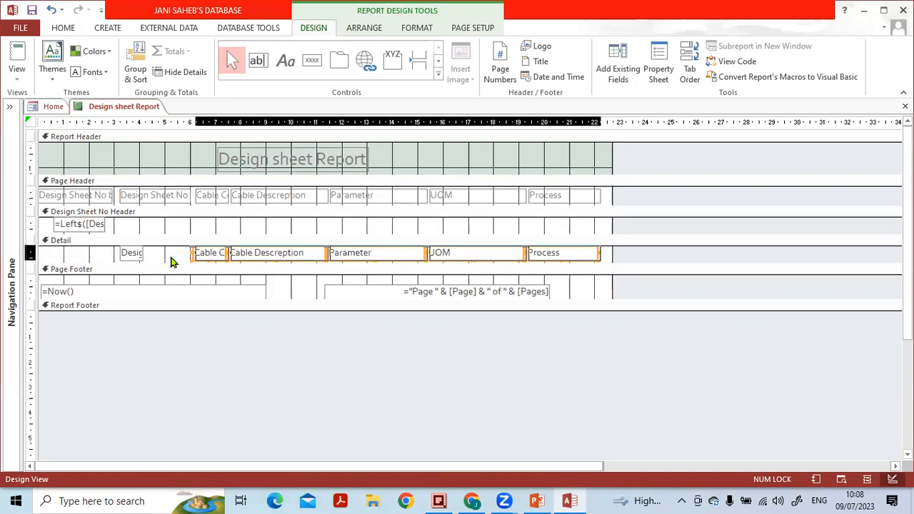
click(171, 263)
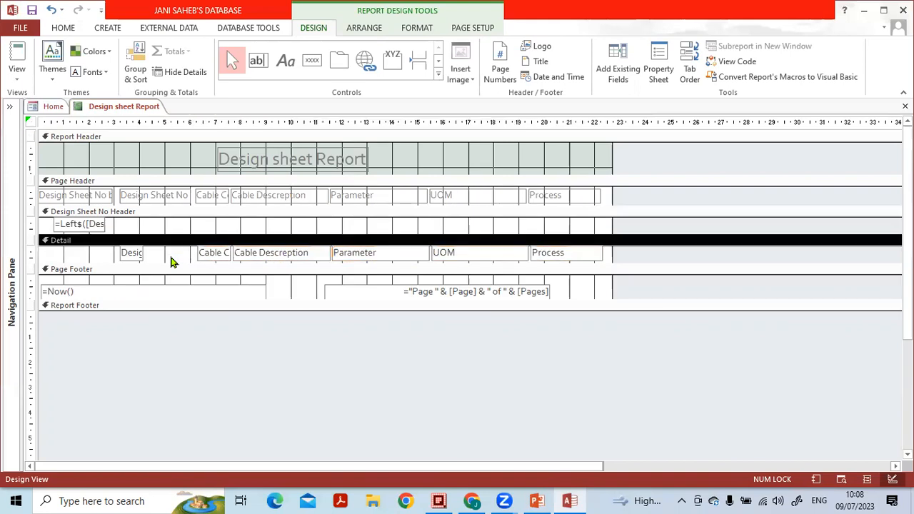
Step: Widen the Design Sheet No text box in the Detail section to about 3 cm, matching the label above it
click(134, 254)
drag(158, 250, 189, 250)
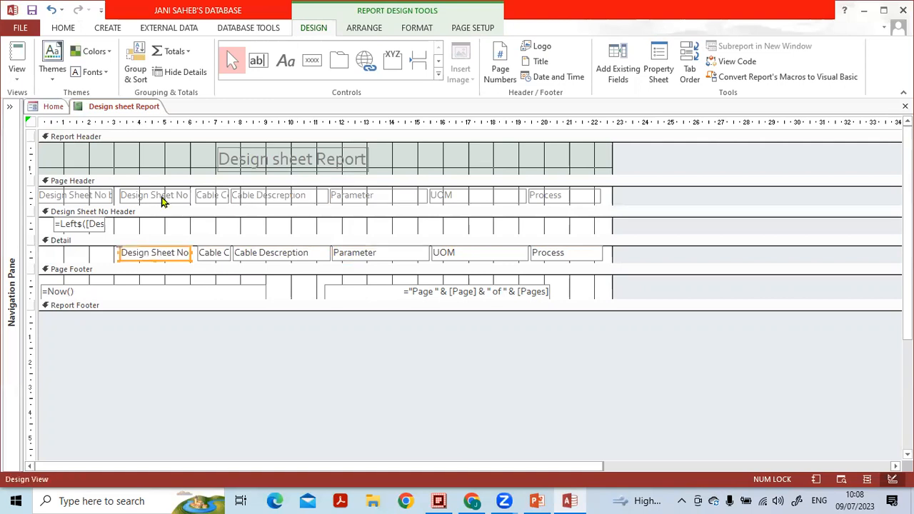
click(166, 194)
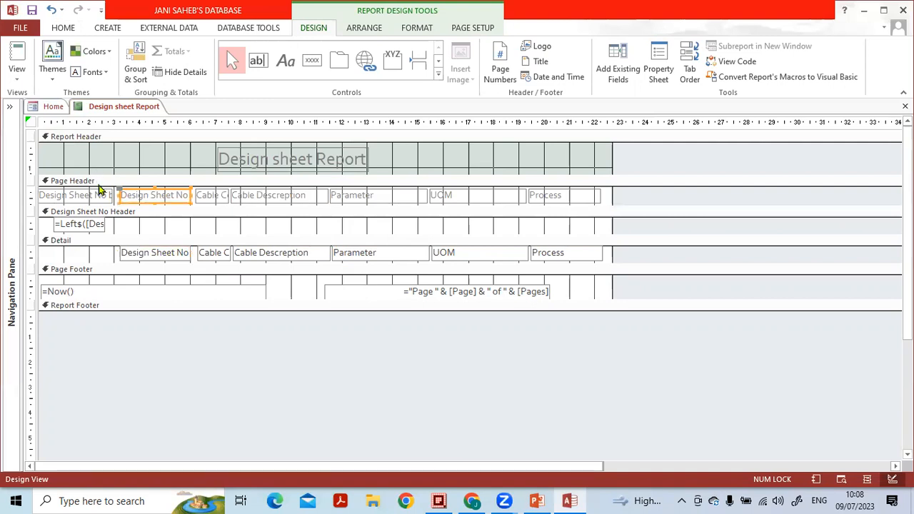
Step: Select all the Page Header labels and fill their background with light blue
click(98, 183)
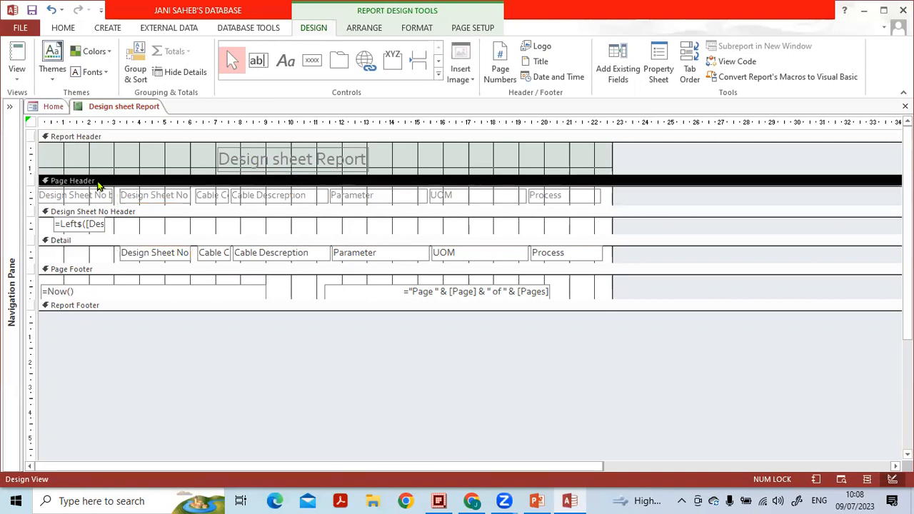
click(23, 195)
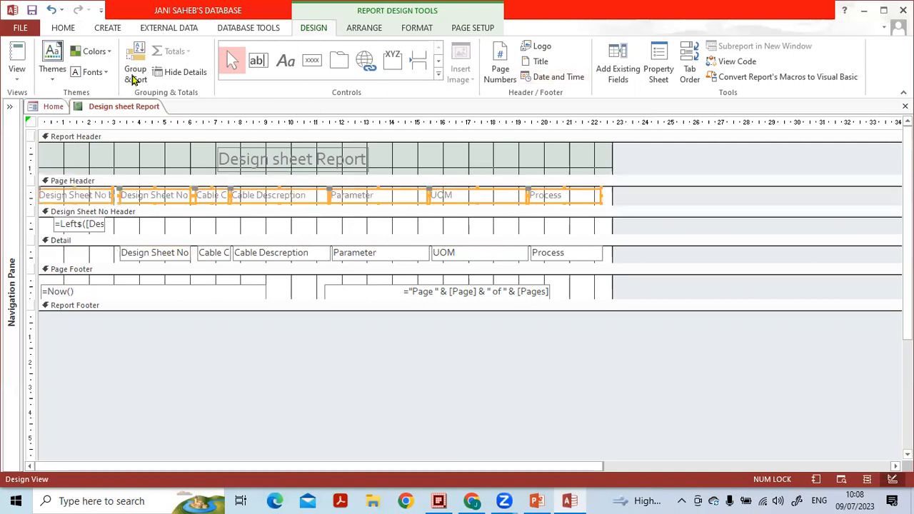
click(64, 29)
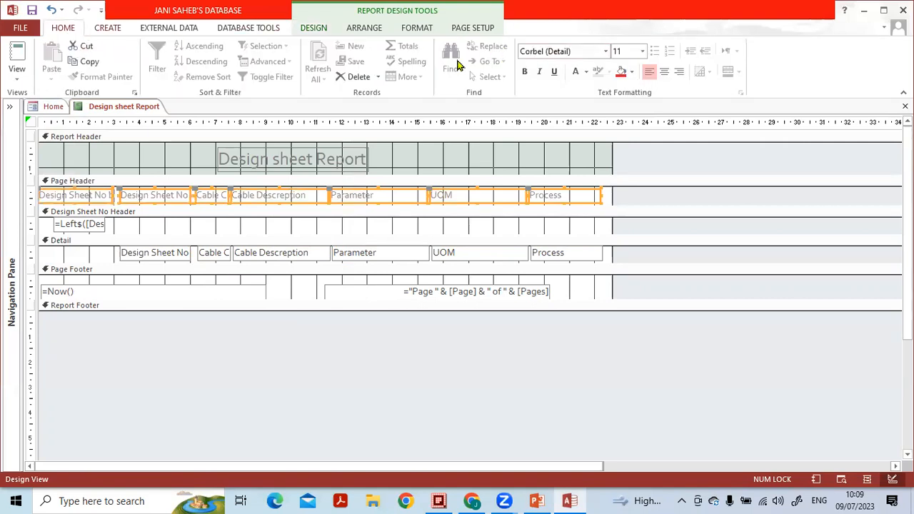
click(631, 72)
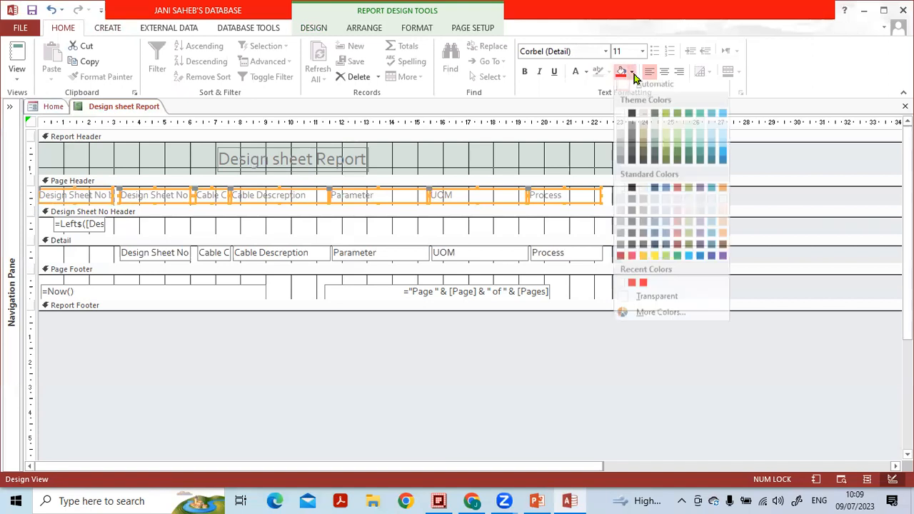
click(722, 157)
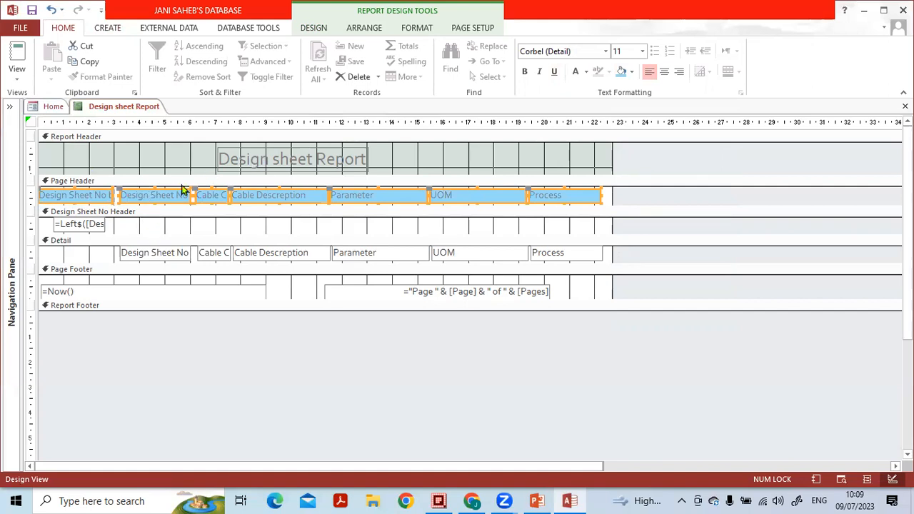
Step: Preview the report for printing and check how its columns spread over the first and second pages
click(842, 481)
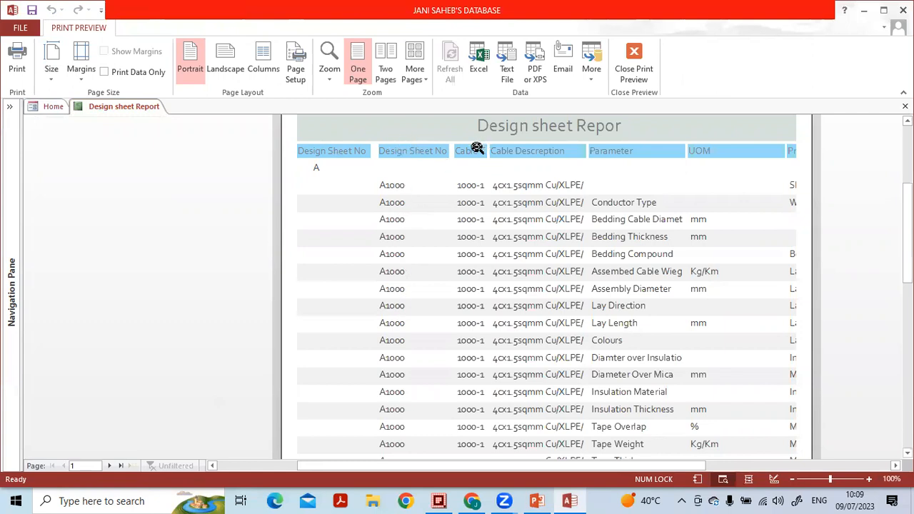
click(725, 175)
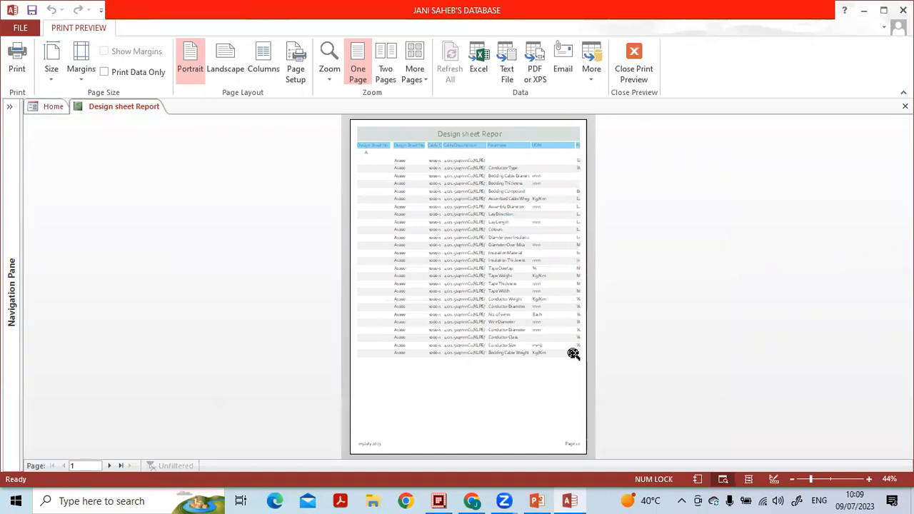
click(110, 466)
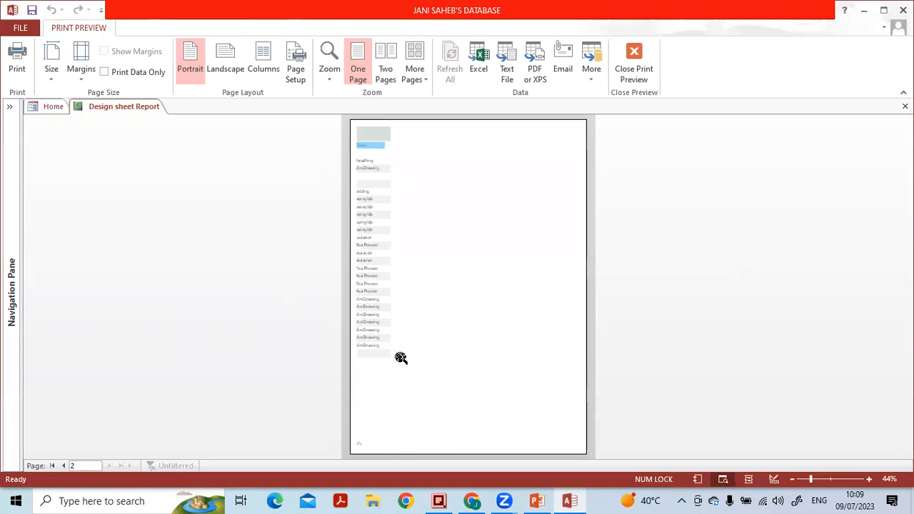
click(63, 465)
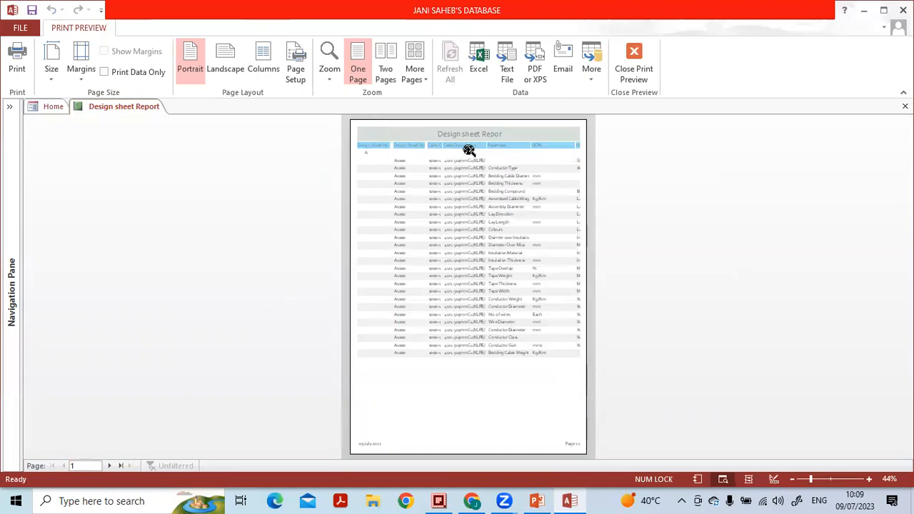
Step: Set the report's page orientation to landscape, inspect the page up close, and return to the design
click(57, 81)
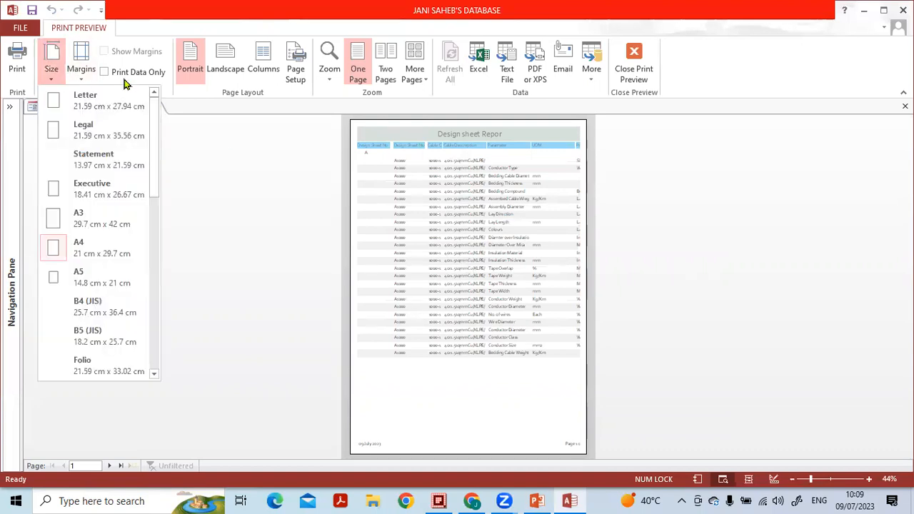
click(227, 68)
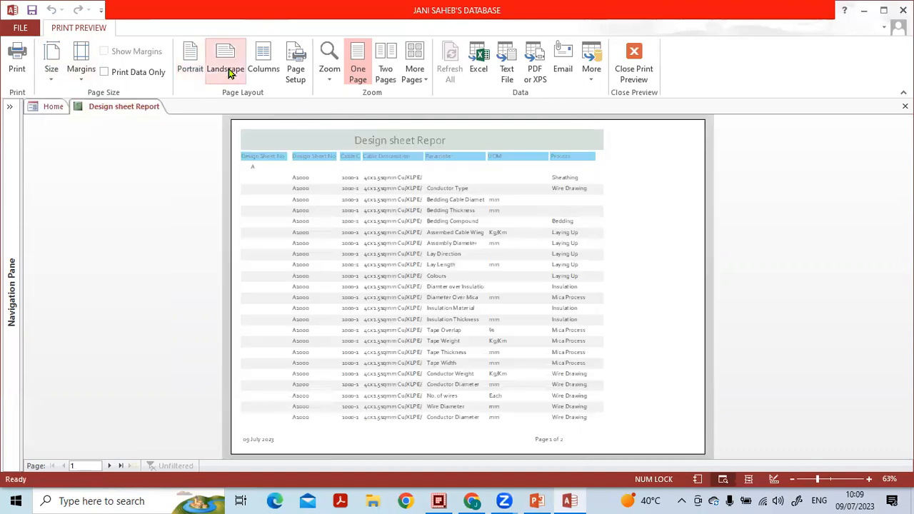
click(478, 171)
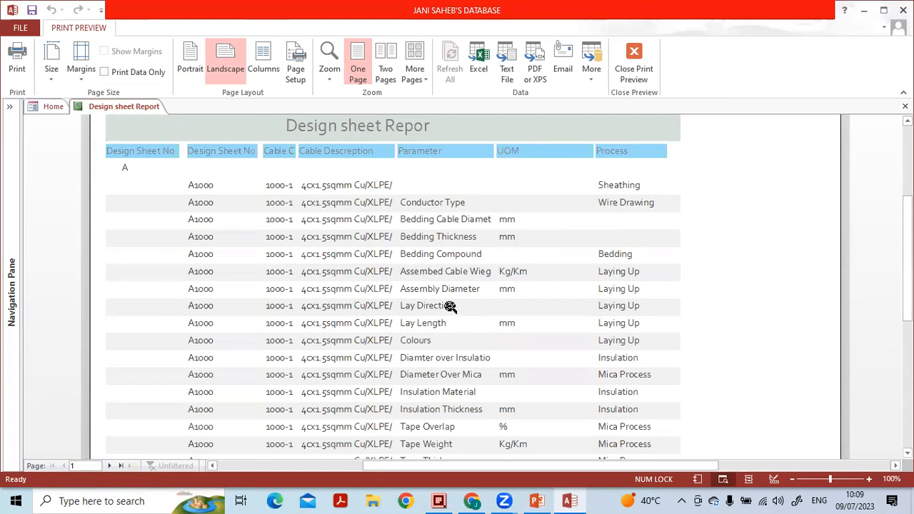
click(410, 237)
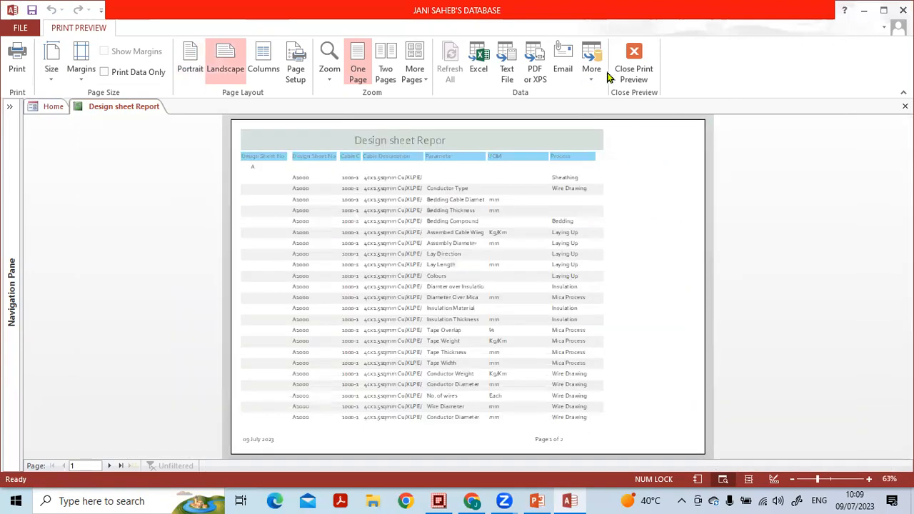
click(622, 72)
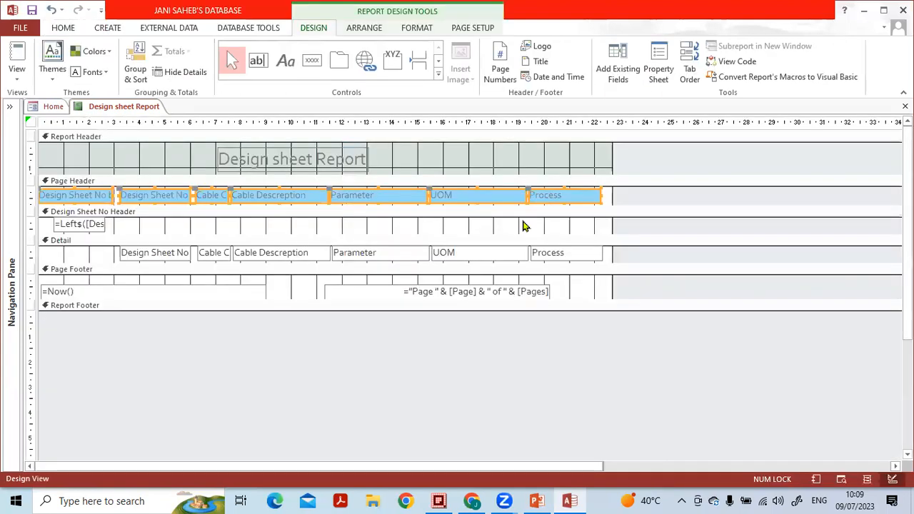
Step: Increase the Page Header section's height to about 2.2 cm to make free space beneath its labels
click(224, 226)
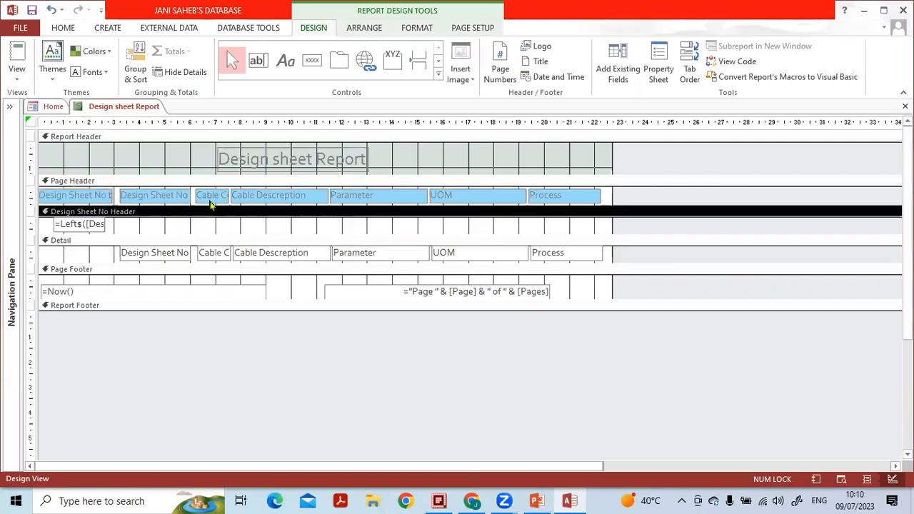
click(214, 197)
drag(213, 197, 252, 196)
click(250, 225)
double_click(209, 193)
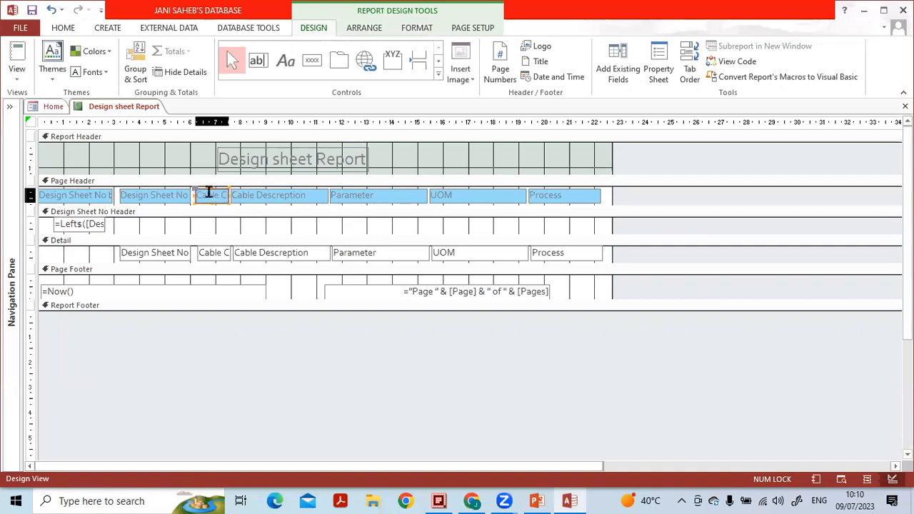
click(220, 219)
drag(218, 205, 220, 245)
click(215, 199)
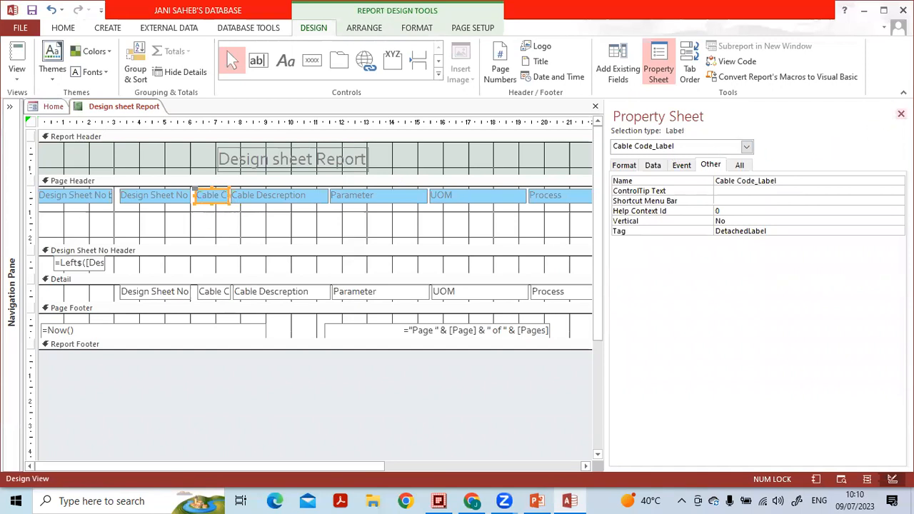
click(900, 114)
Step: Check the heading row and the space beneath it in the print preview, then return to the design
click(843, 480)
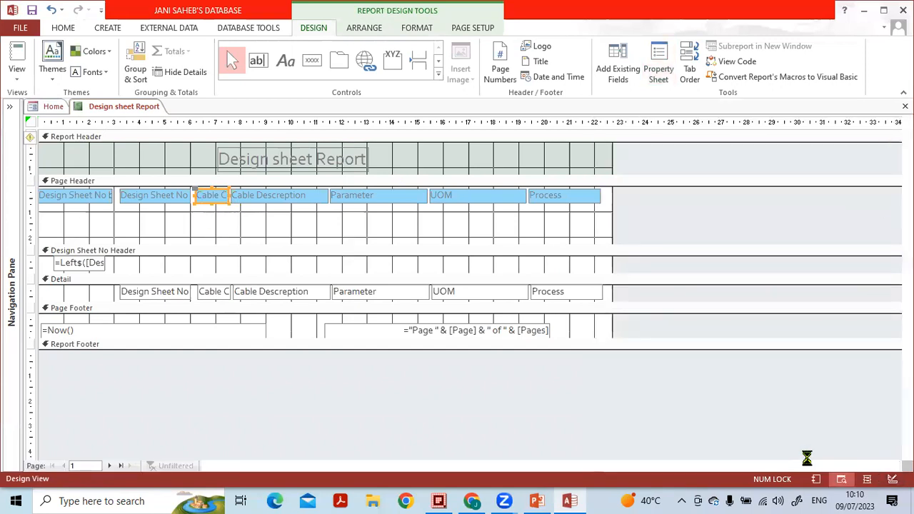
click(340, 172)
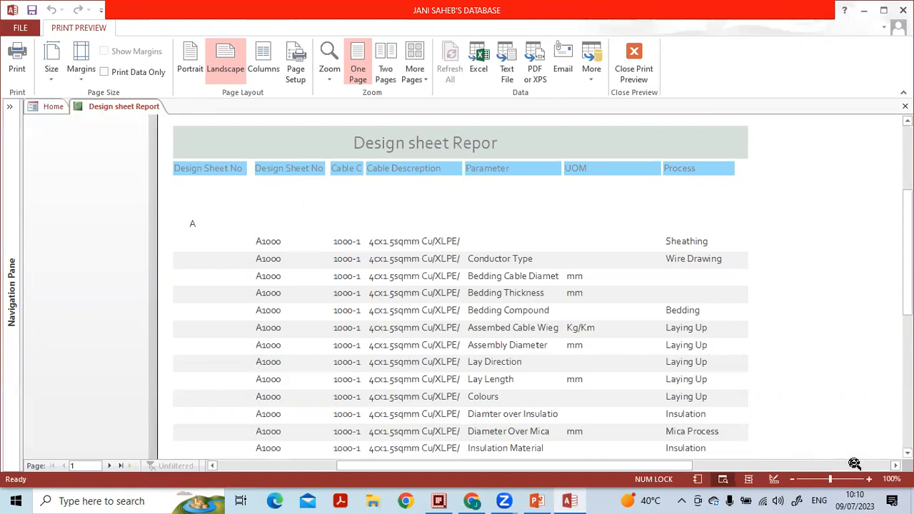
click(775, 479)
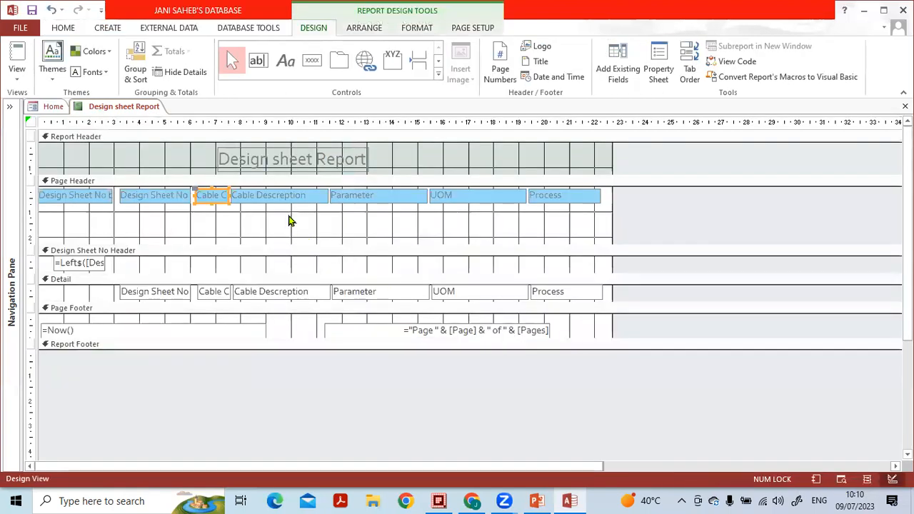
Step: Move the Cable Code label below the Page Header row and size it to about 2.2 cm wide to fit its full text
click(284, 220)
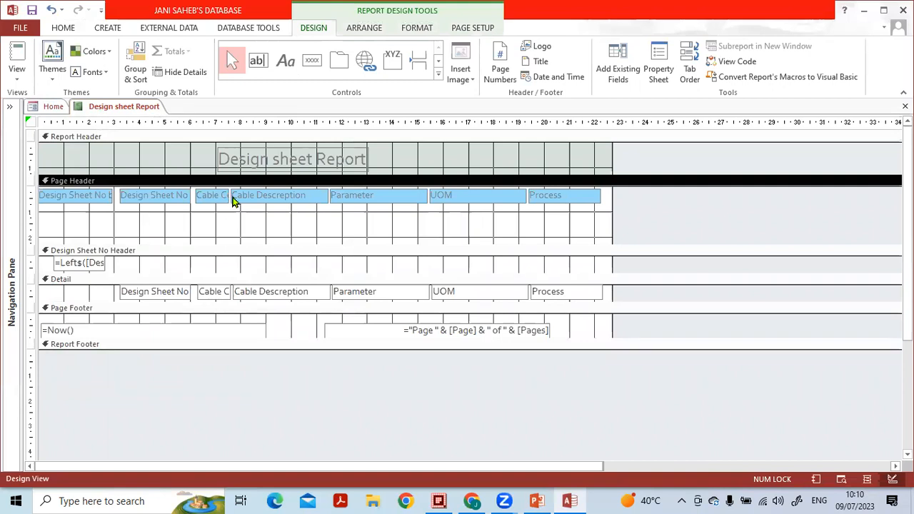
click(218, 198)
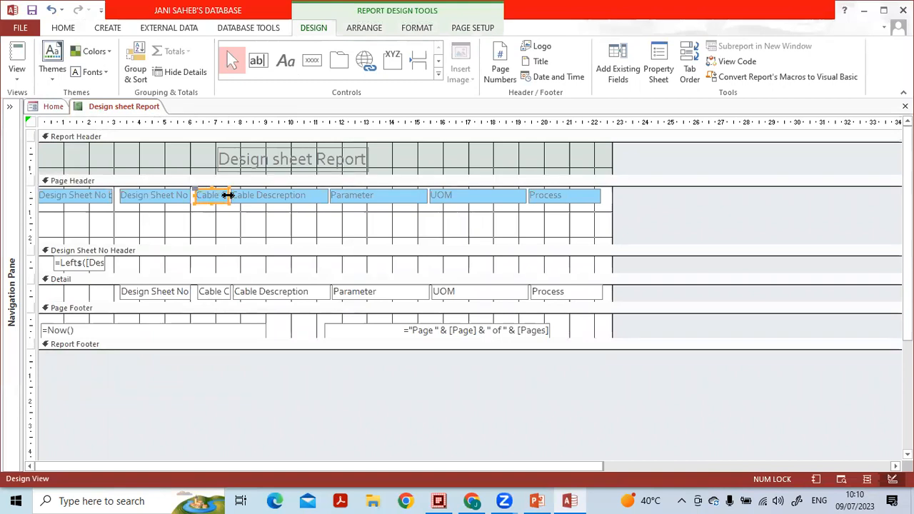
drag(228, 194, 290, 195)
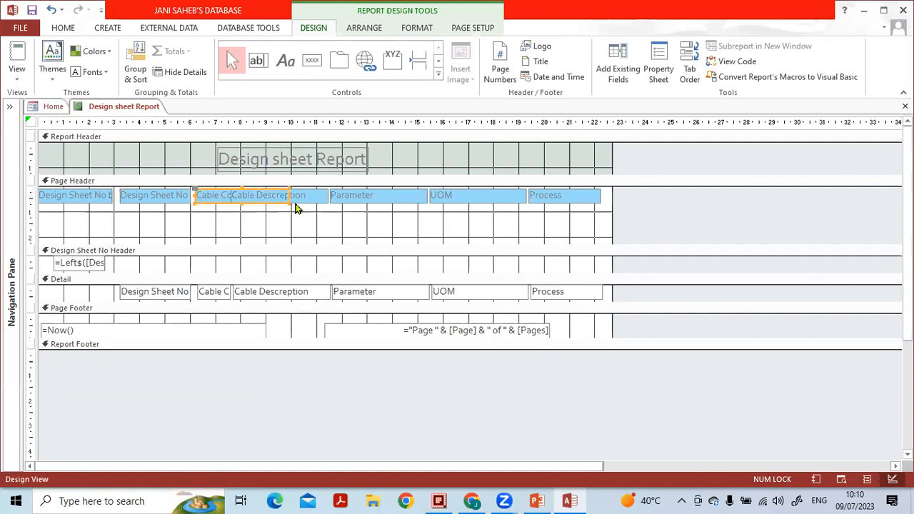
drag(219, 203, 218, 230)
click(277, 201)
click(257, 227)
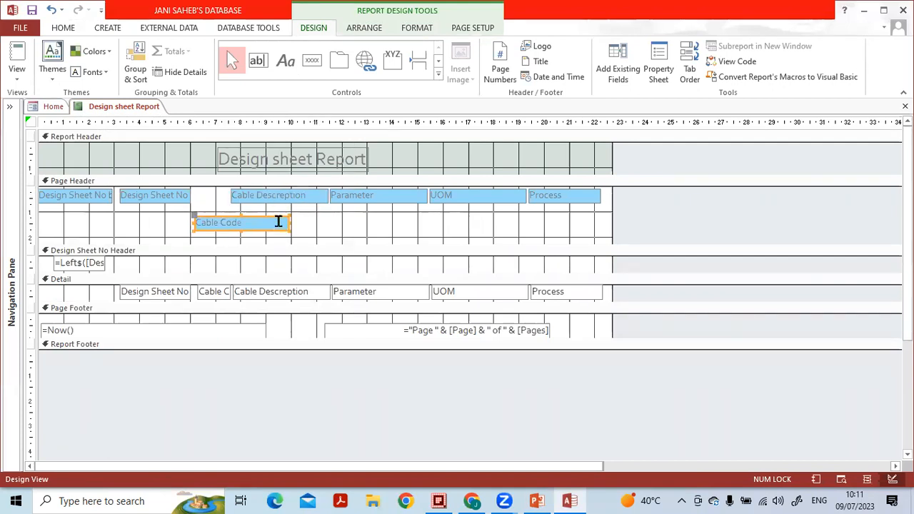
drag(290, 223, 249, 223)
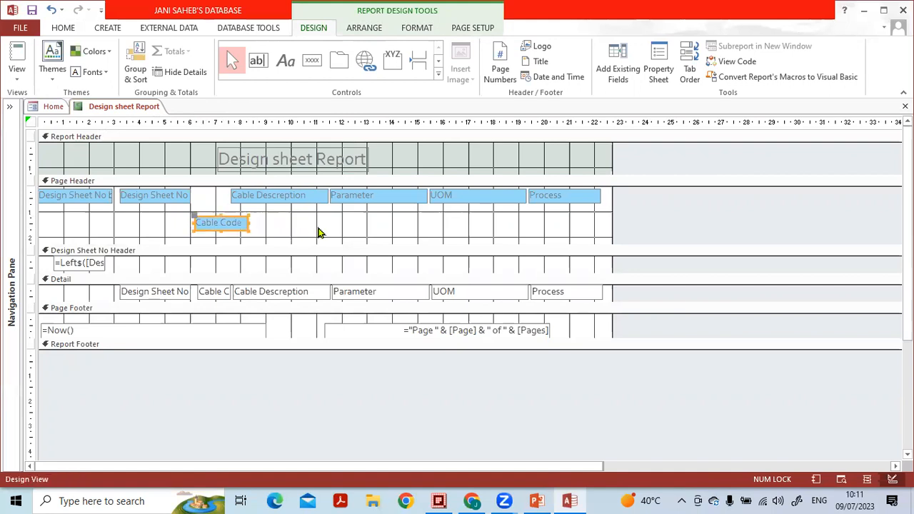
click(326, 215)
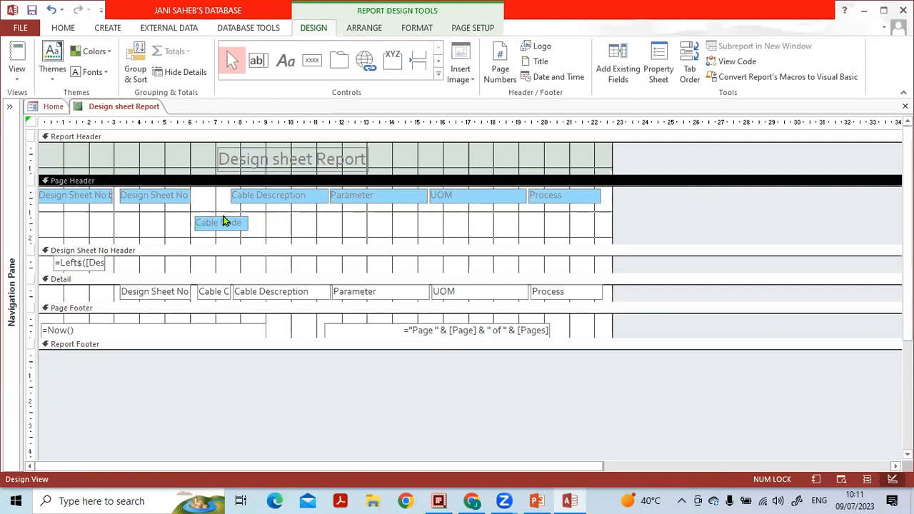
Step: Shift the Cable Descreption, Parameter, UOM and Process labels about 1.5 cm right and put the Cable Code label back in the heading row
drag(223, 223, 223, 191)
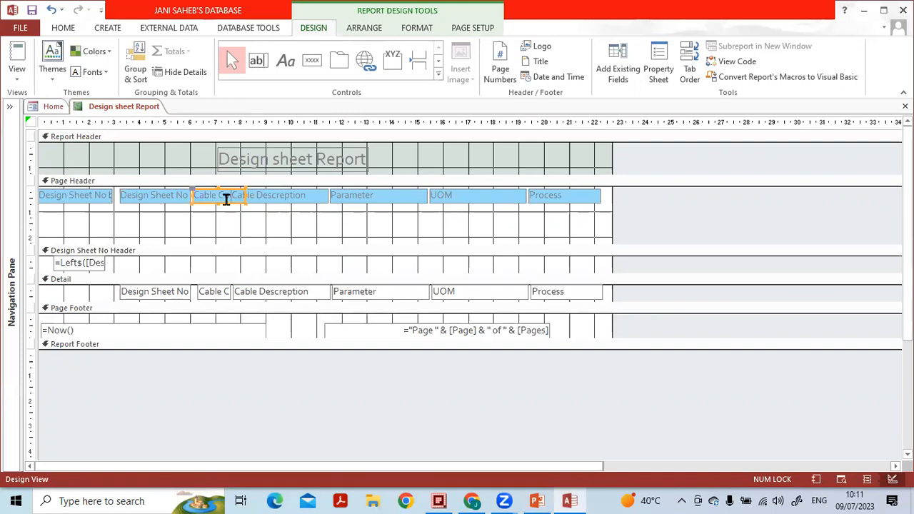
drag(229, 202, 601, 202)
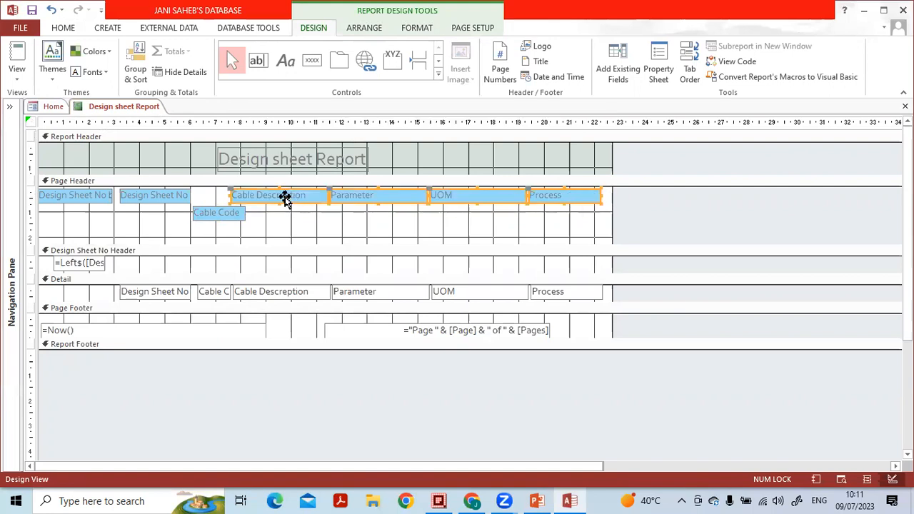
drag(285, 198, 322, 199)
drag(240, 214, 219, 200)
click(223, 211)
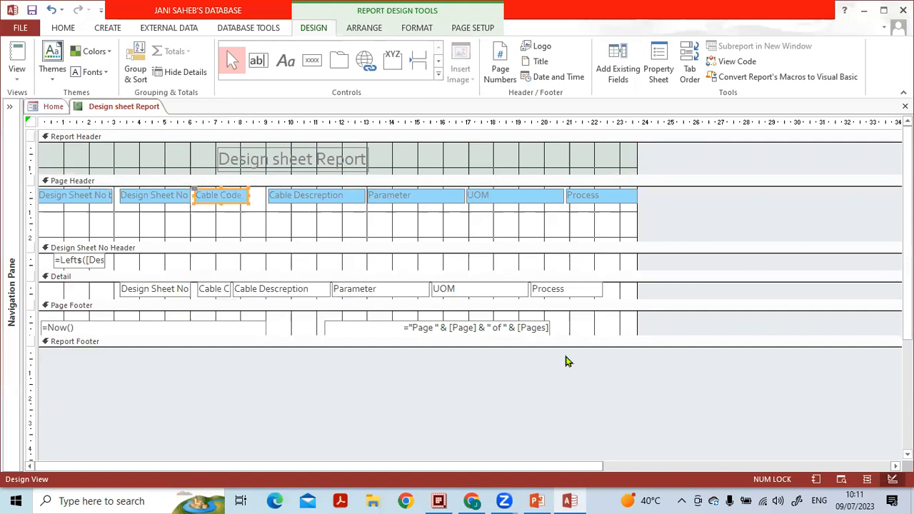
Step: Preview the report and compare the Cable Code and Cable Descreption headings with the data columns beneath them
click(841, 480)
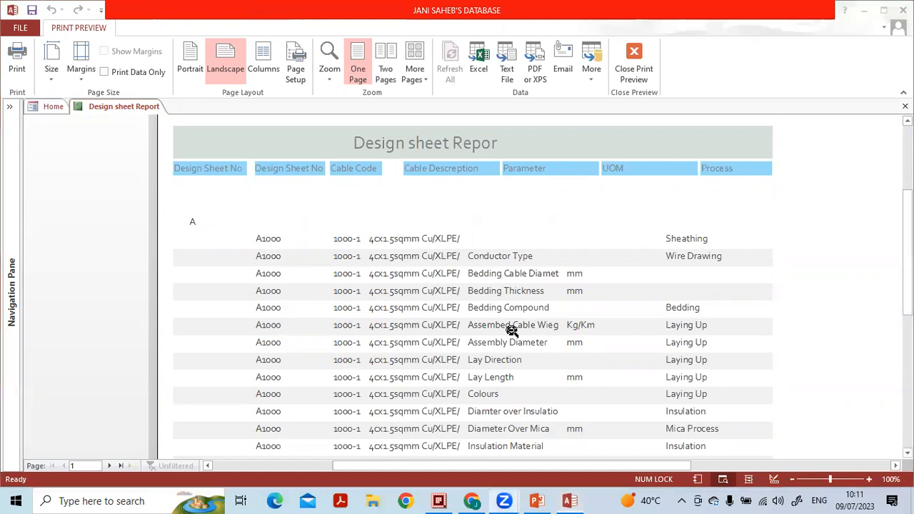
drag(431, 172, 392, 244)
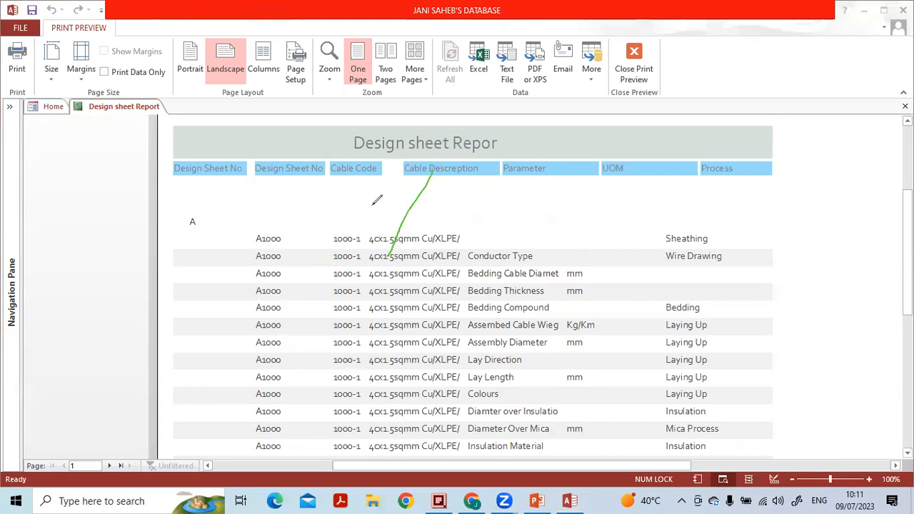
drag(341, 177, 346, 256)
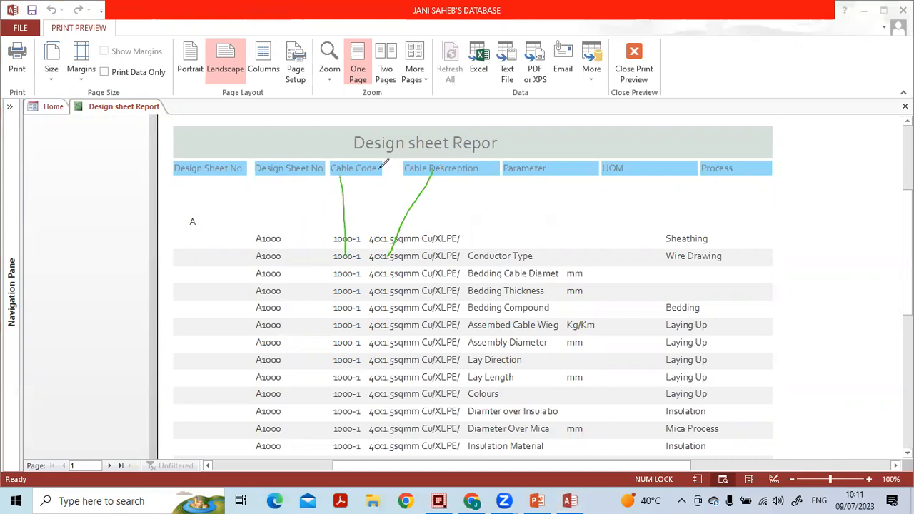